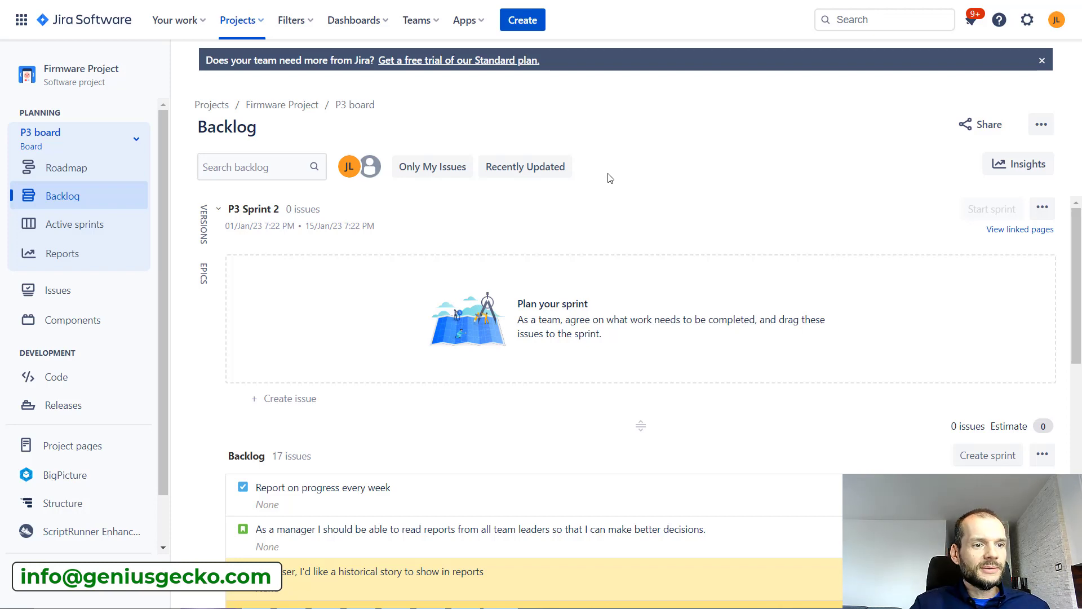
{"action": "left_click", "coordinate": [238, 21]}
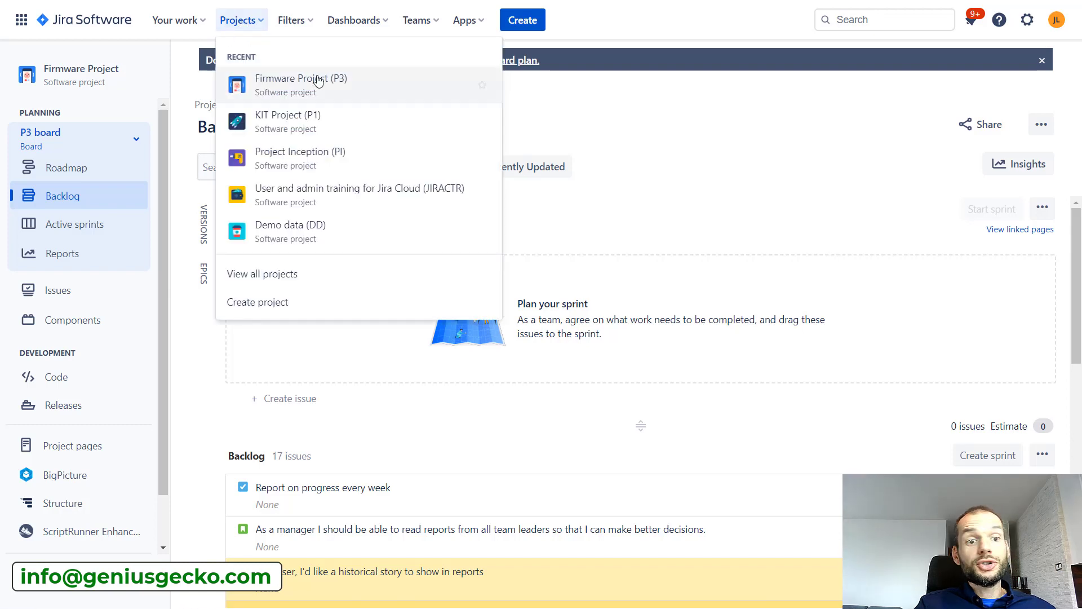
{"action": "left_click", "coordinate": [720, 127]}
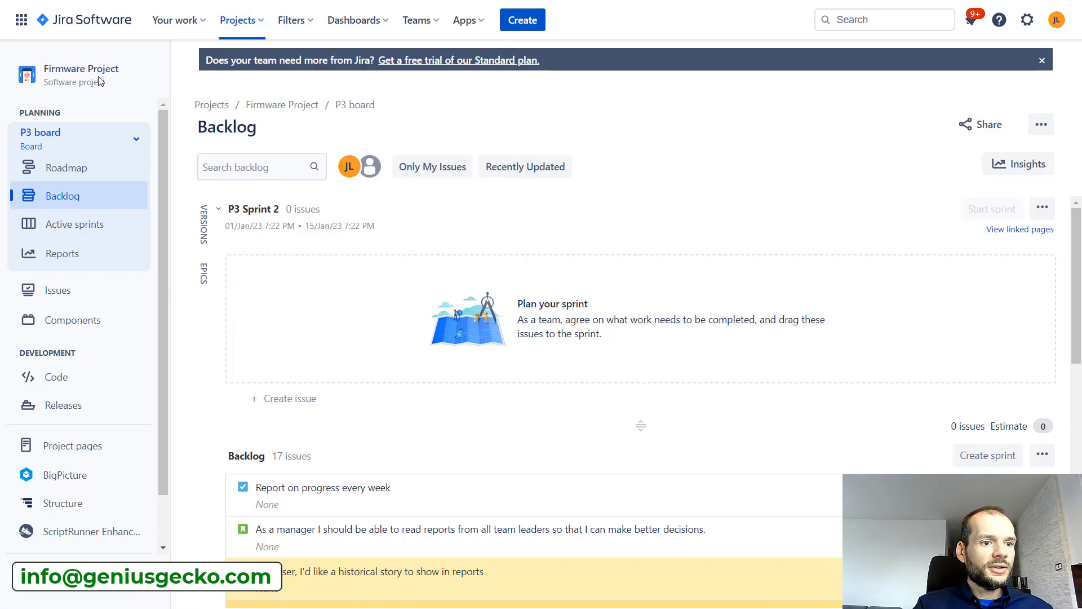
Start creating a new Scrum board based on an existing project.
{"action": "left_click", "coordinate": [53, 144]}
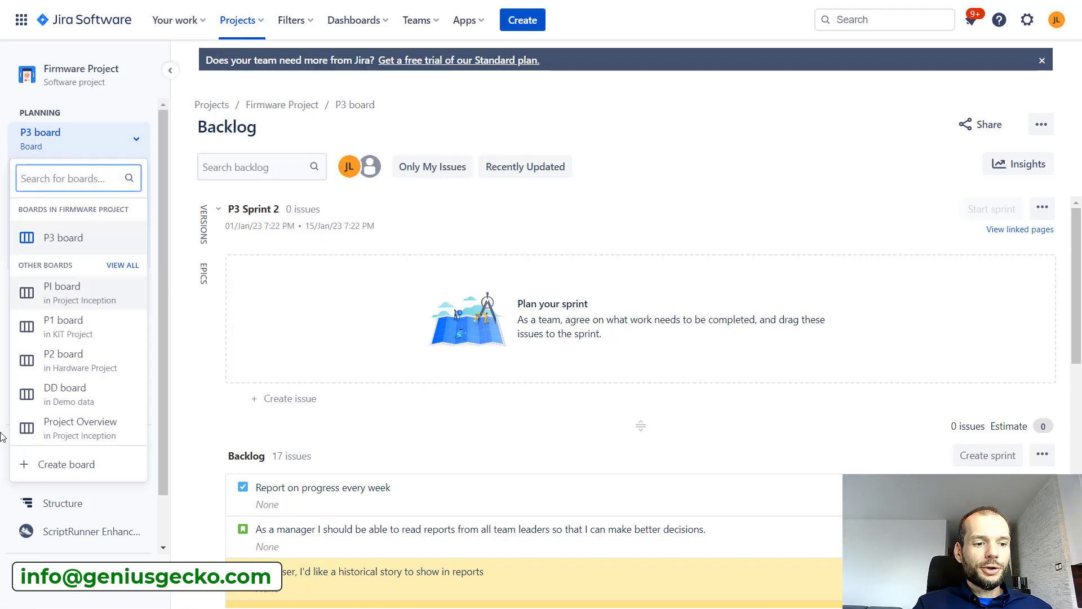
{"action": "left_click", "coordinate": [62, 465]}
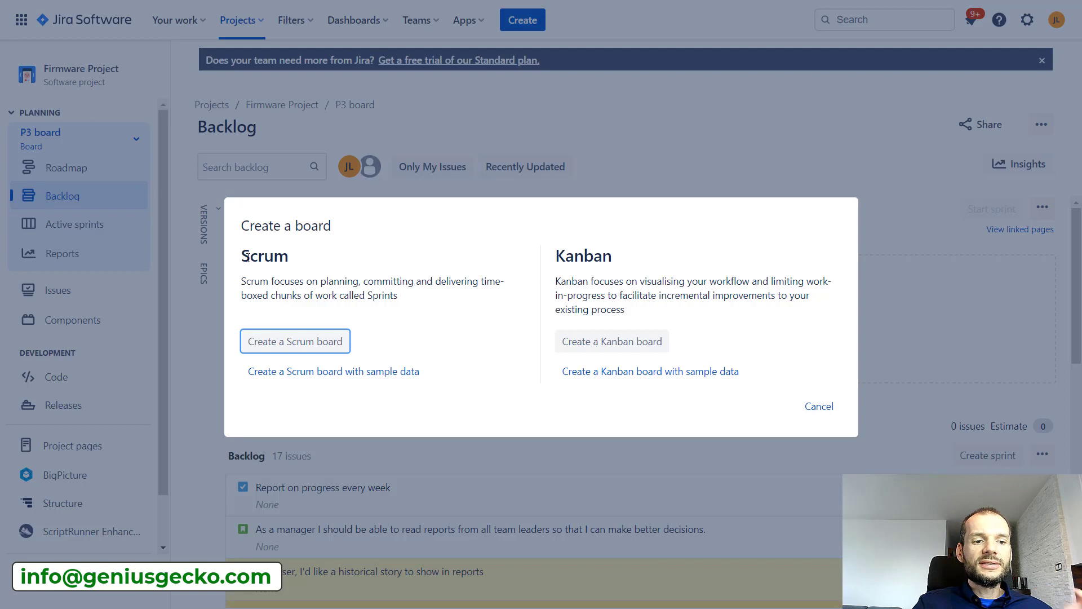
{"action": "left_click", "coordinate": [305, 346]}
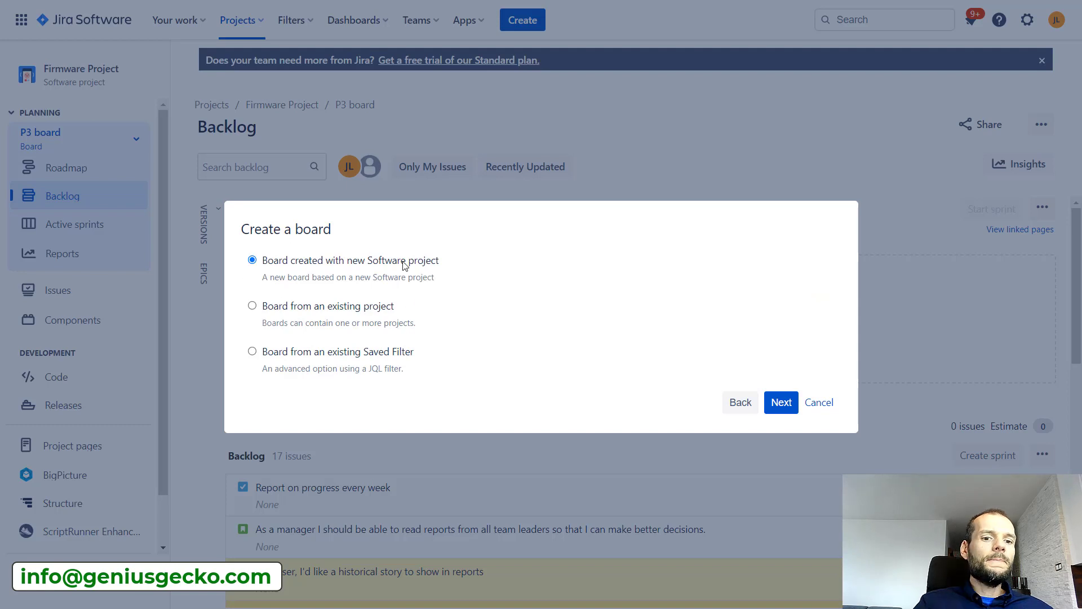
{"action": "left_click", "coordinate": [252, 306]}
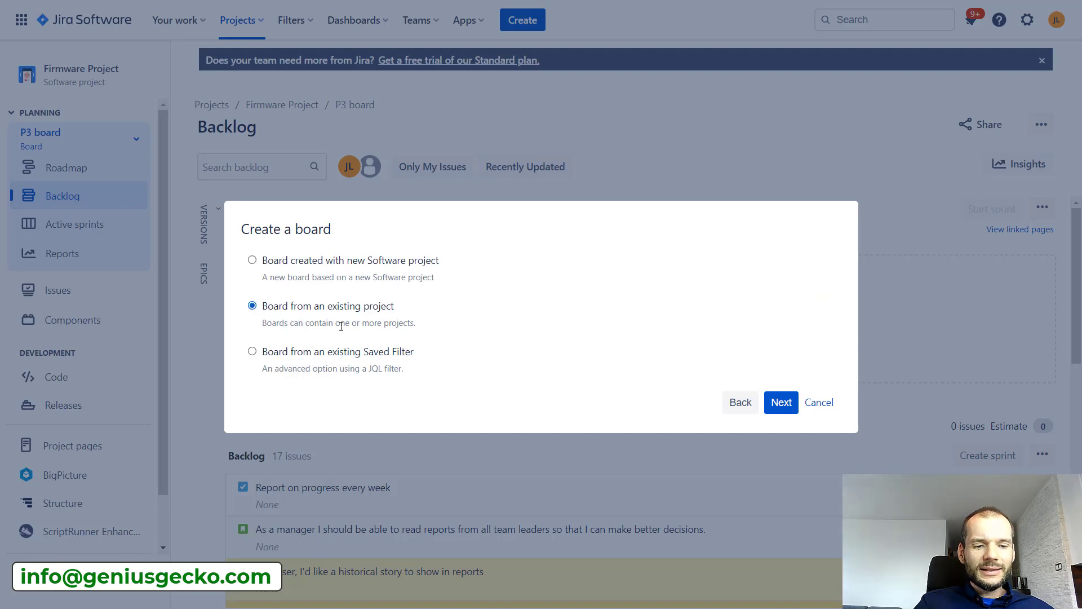
{"action": "left_click", "coordinate": [783, 409]}
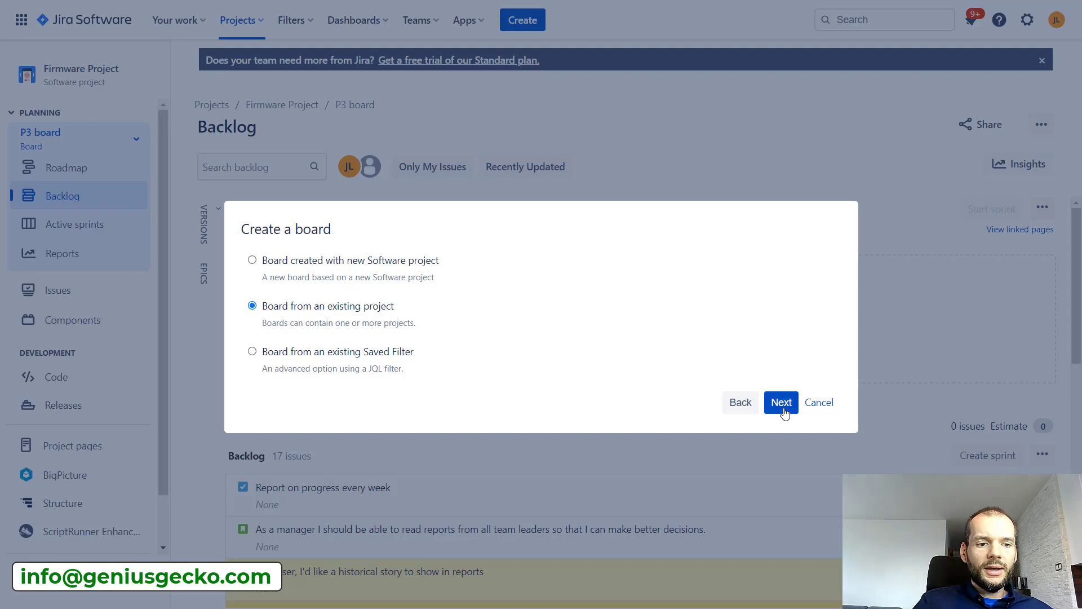
Include Firmware Project (P3) in the board, name it "Demo Scrum board" and create it.
{"action": "left_click", "coordinate": [380, 302]}
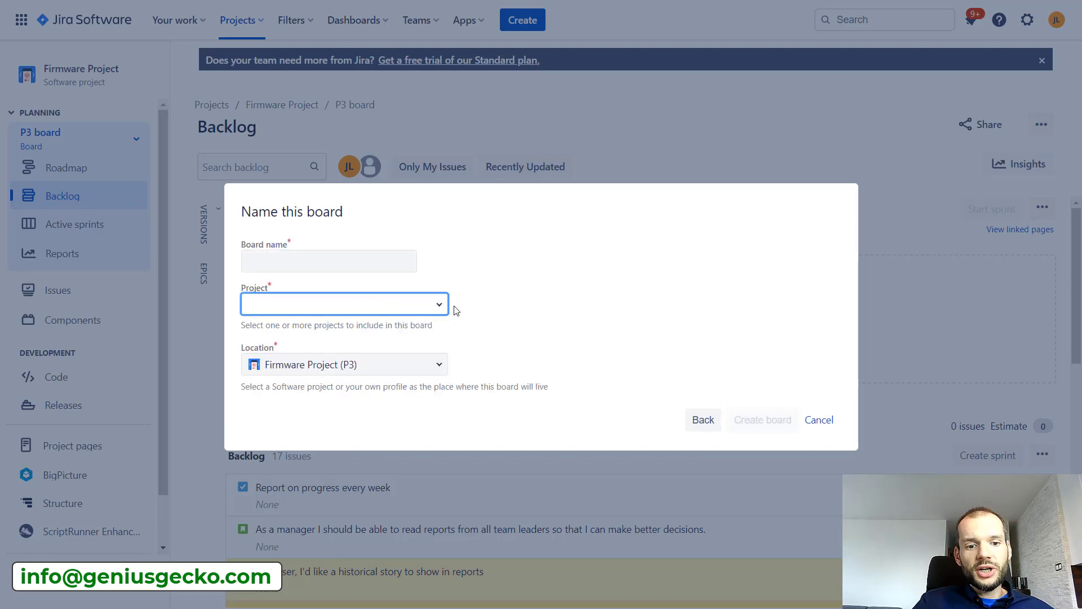
{"action": "left_click", "coordinate": [438, 305]}
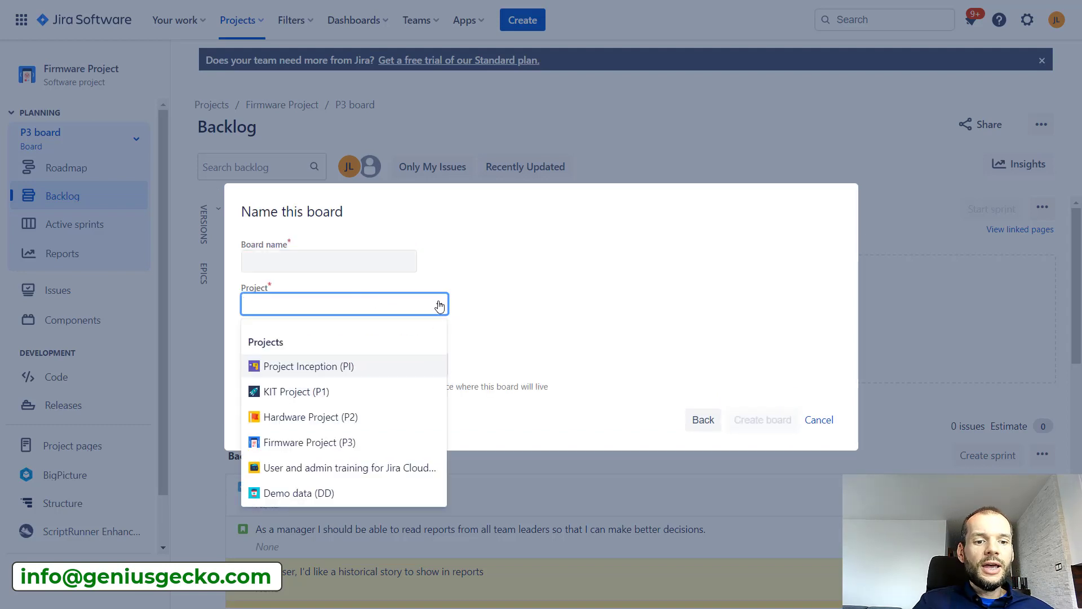
{"action": "left_click", "coordinate": [365, 444]}
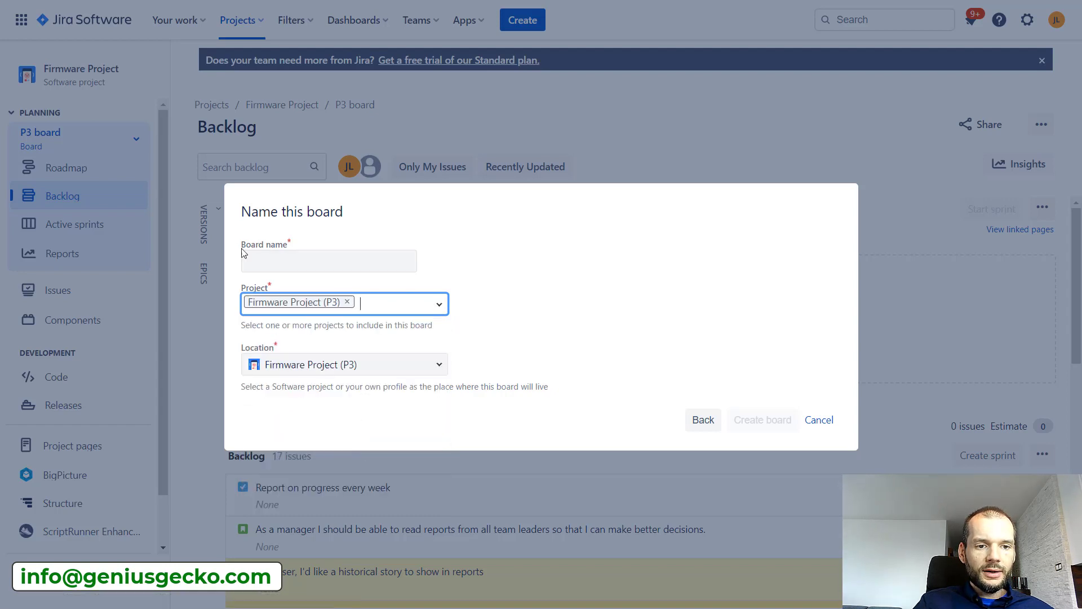
{"action": "left_click", "coordinate": [255, 259]}
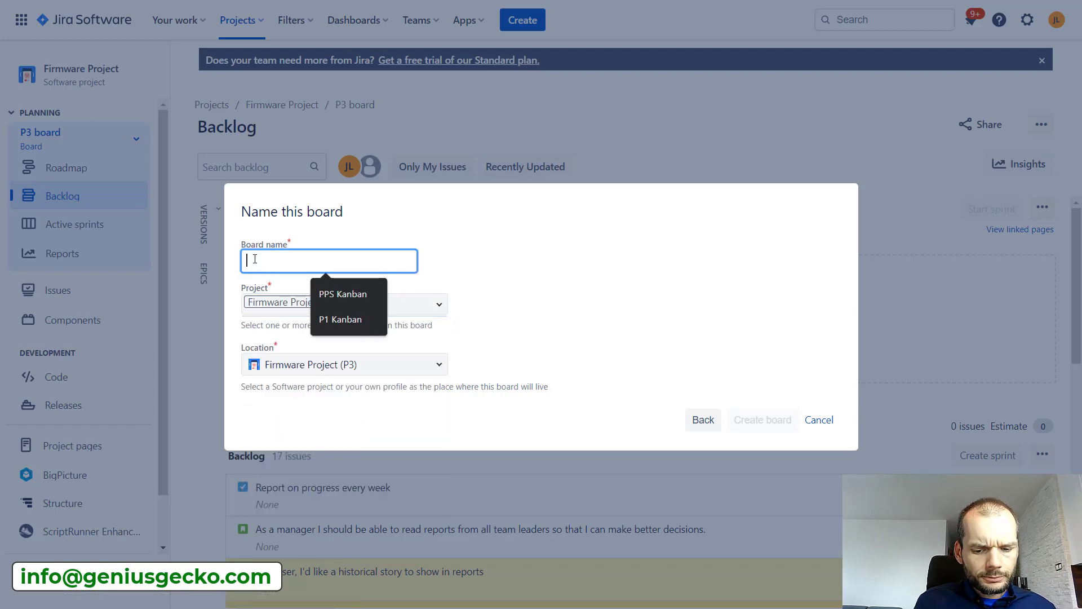
{"action": "type", "text": "Demo S"}
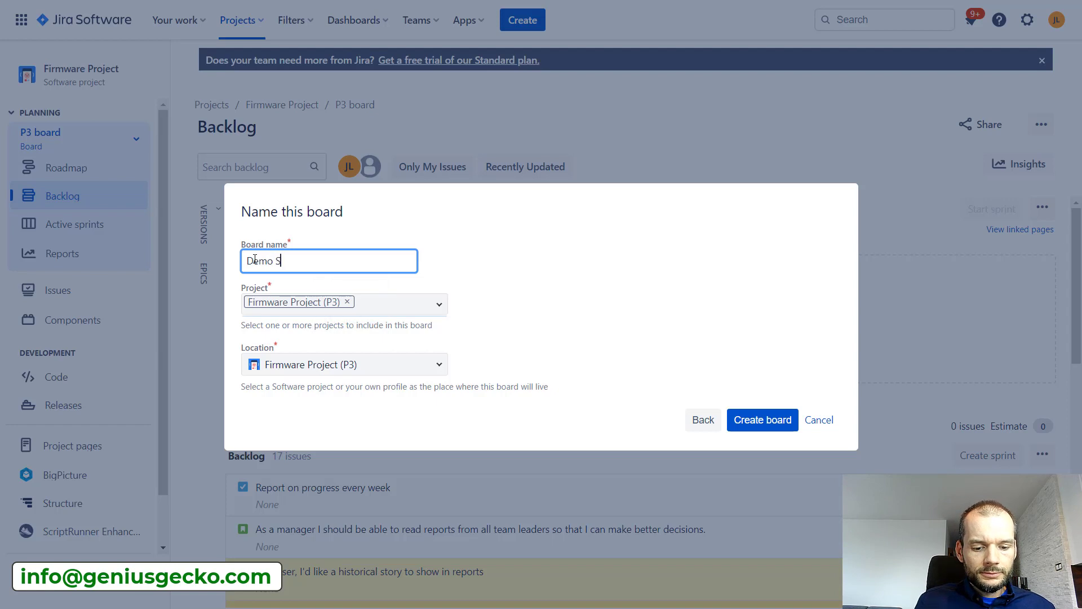
{"action": "type", "text": "crum board"}
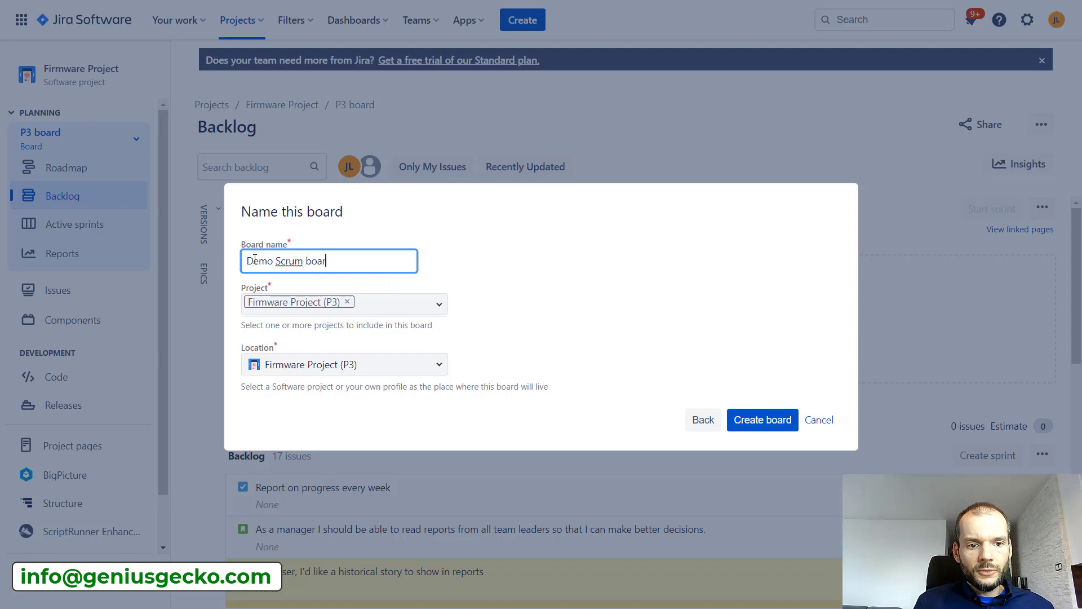
{"action": "left_click", "coordinate": [781, 427]}
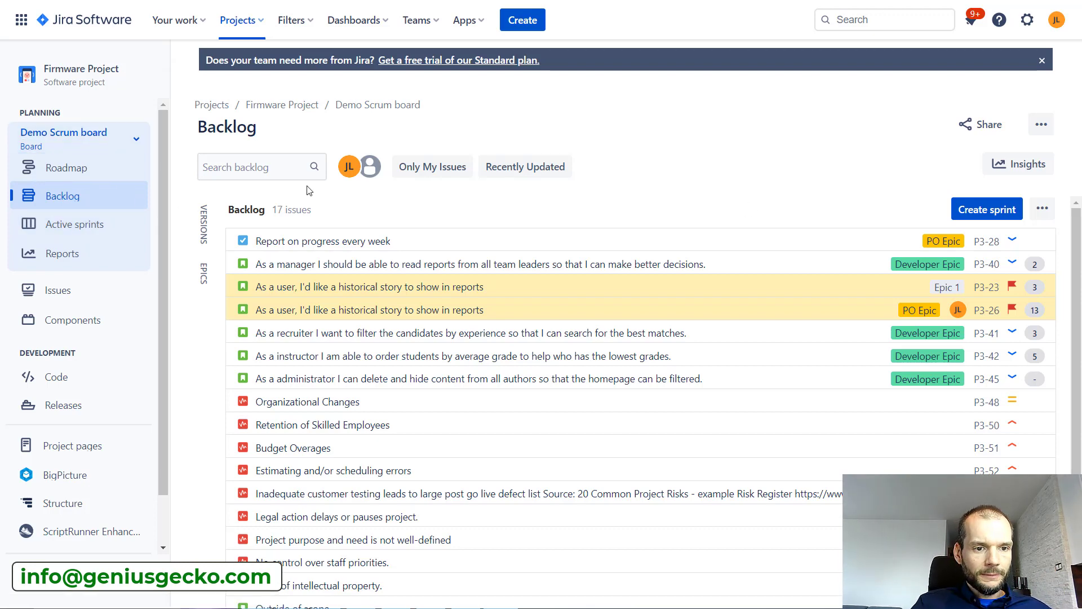
Look over the issues listed in the Demo Scrum board's backlog.
{"action": "left_click_drag", "start_coordinate": [225, 213], "coordinate": [264, 213]}
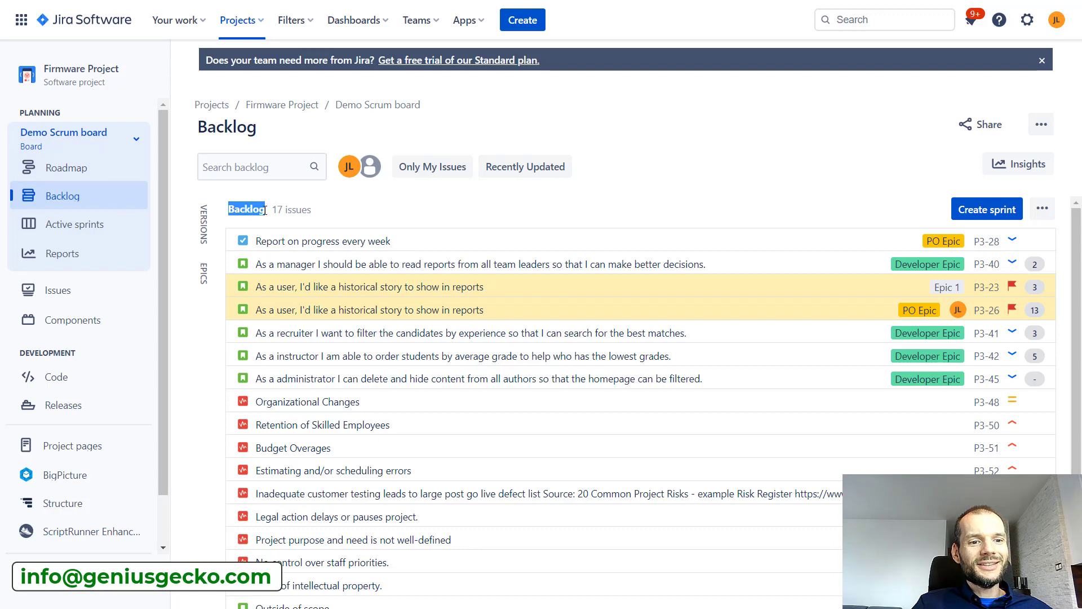
{"action": "scroll", "coordinate": [512, 289], "scroll_direction": "down", "scroll_amount": 1}
{"action": "scroll", "coordinate": [512, 289], "scroll_direction": "up", "scroll_amount": 1}
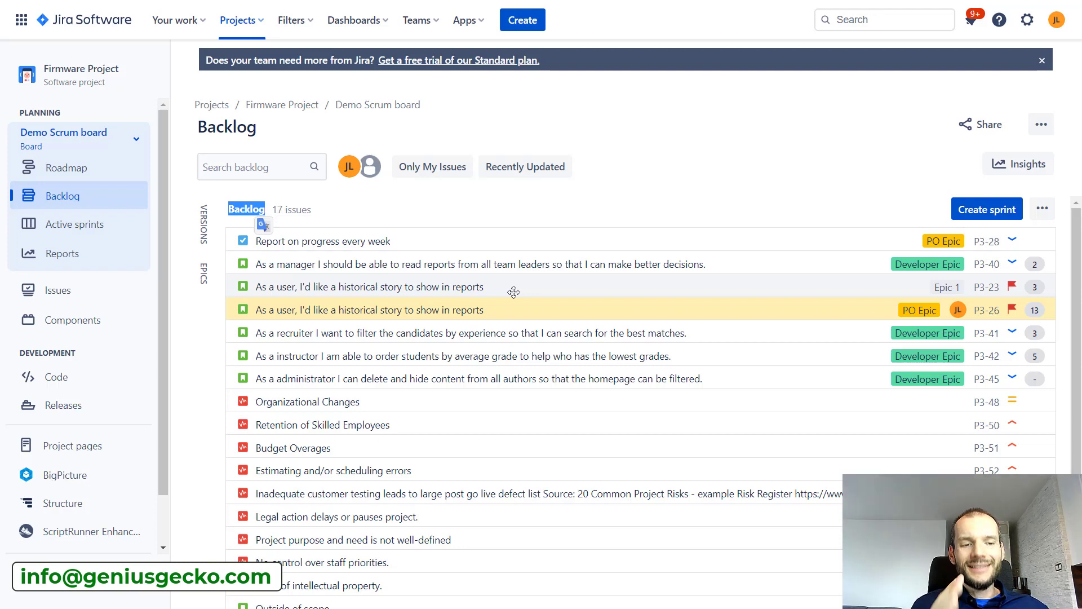
{"action": "left_click", "coordinate": [514, 291], "text": "ctrl"}
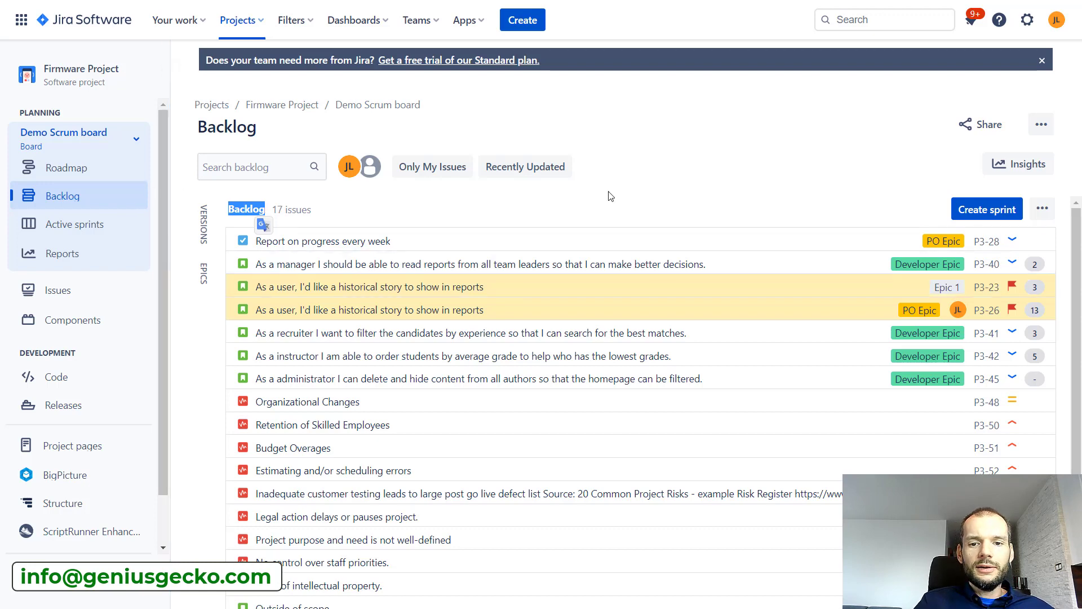
{"action": "left_click", "coordinate": [685, 189]}
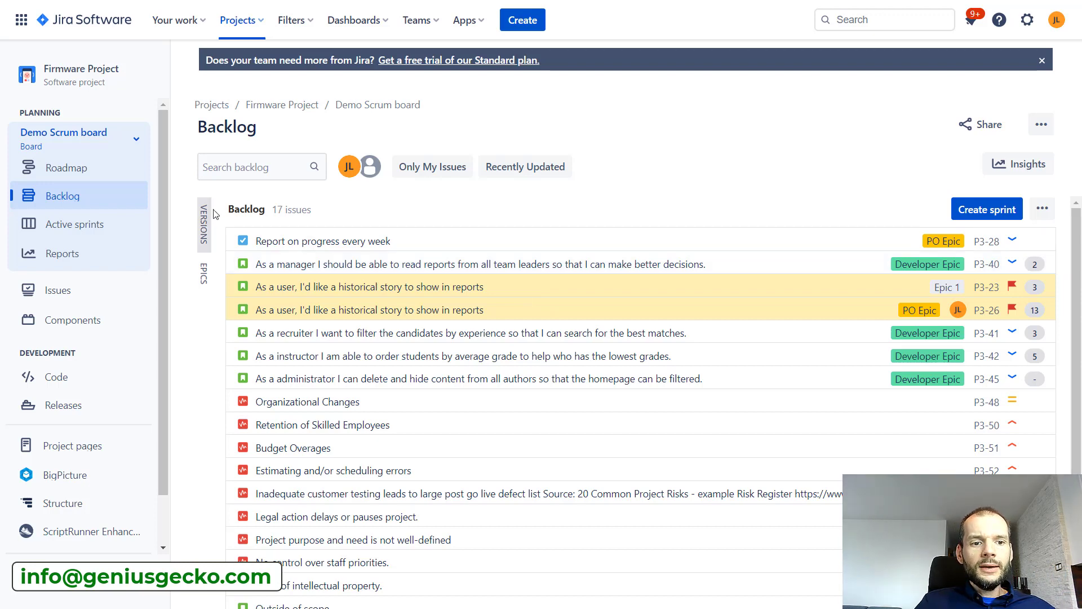
{"action": "scroll", "coordinate": [374, 379], "scroll_direction": "down", "scroll_amount": 1}
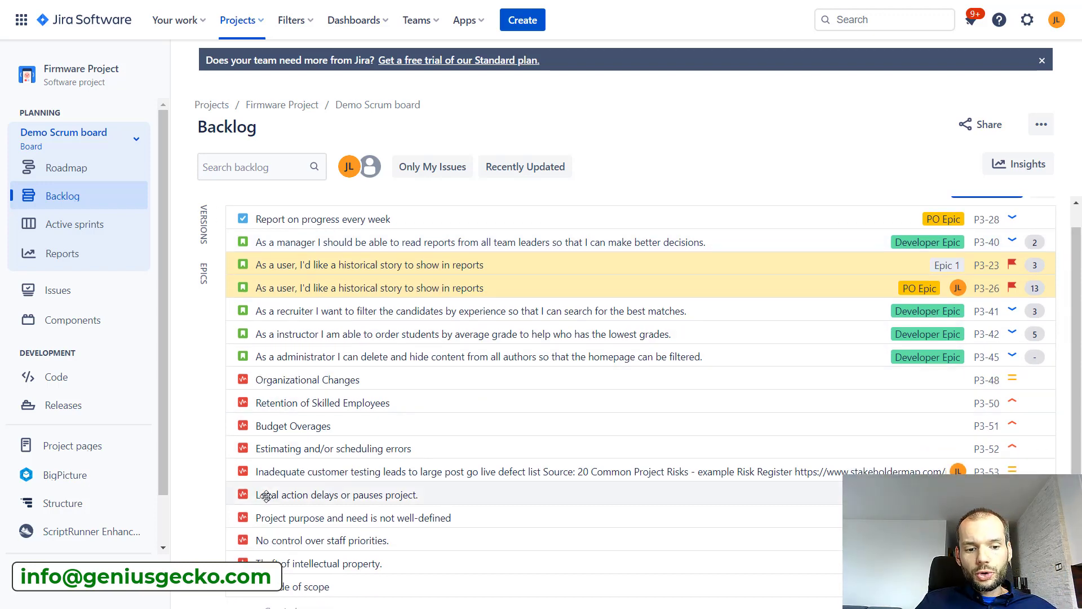
{"action": "scroll", "coordinate": [858, 242], "scroll_direction": "up", "scroll_amount": 1}
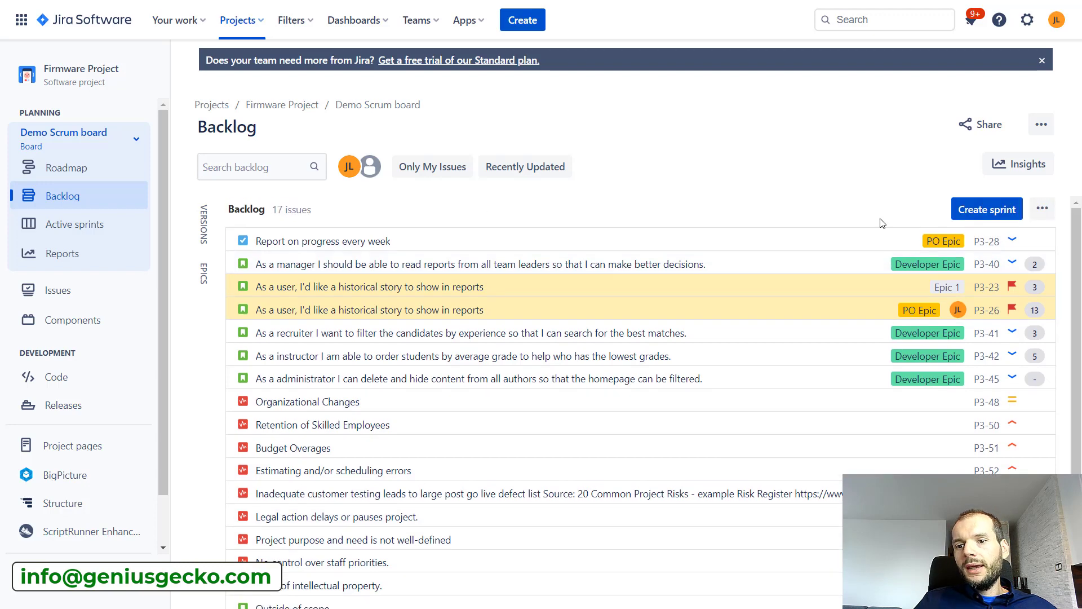
Create a sprint on the Demo Scrum board and check its edit settings without changing them.
{"action": "left_click", "coordinate": [980, 213]}
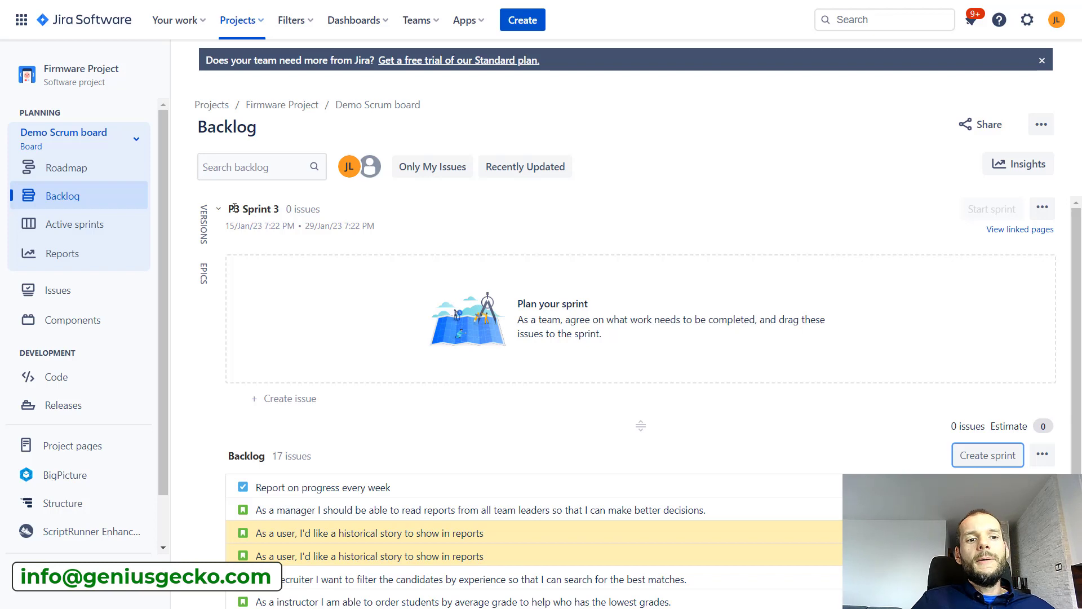
{"action": "left_click_drag", "start_coordinate": [229, 209], "coordinate": [279, 209]}
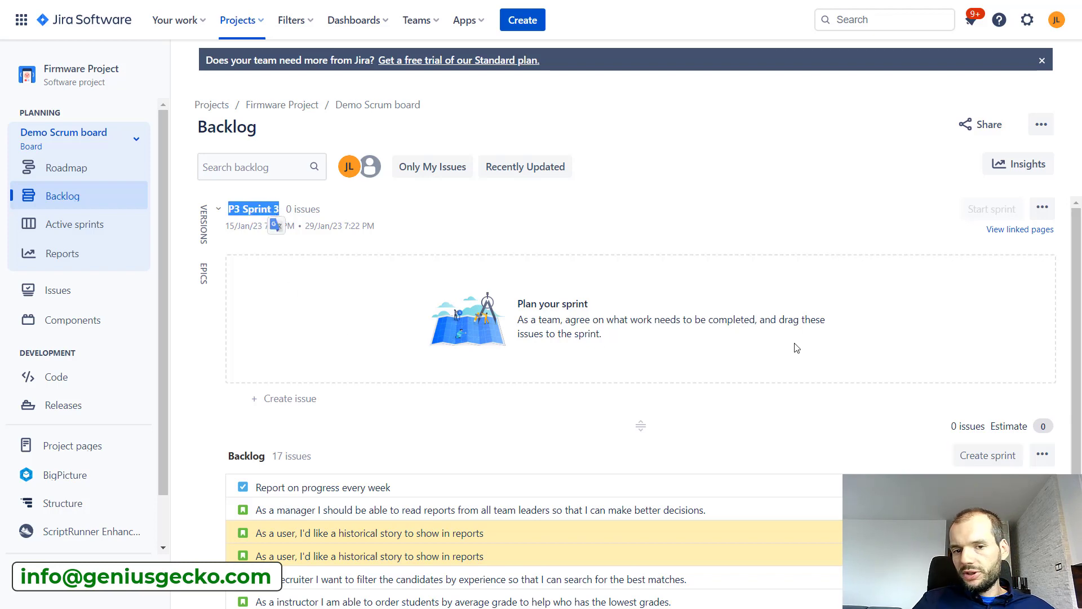
{"action": "left_click", "coordinate": [1041, 207]}
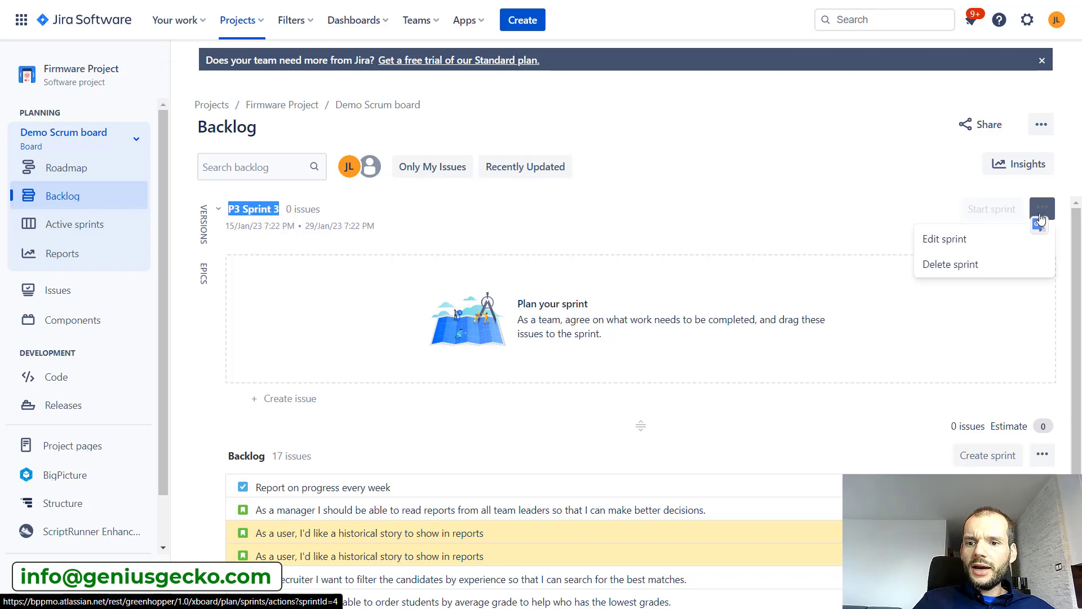
{"action": "left_click", "coordinate": [938, 238]}
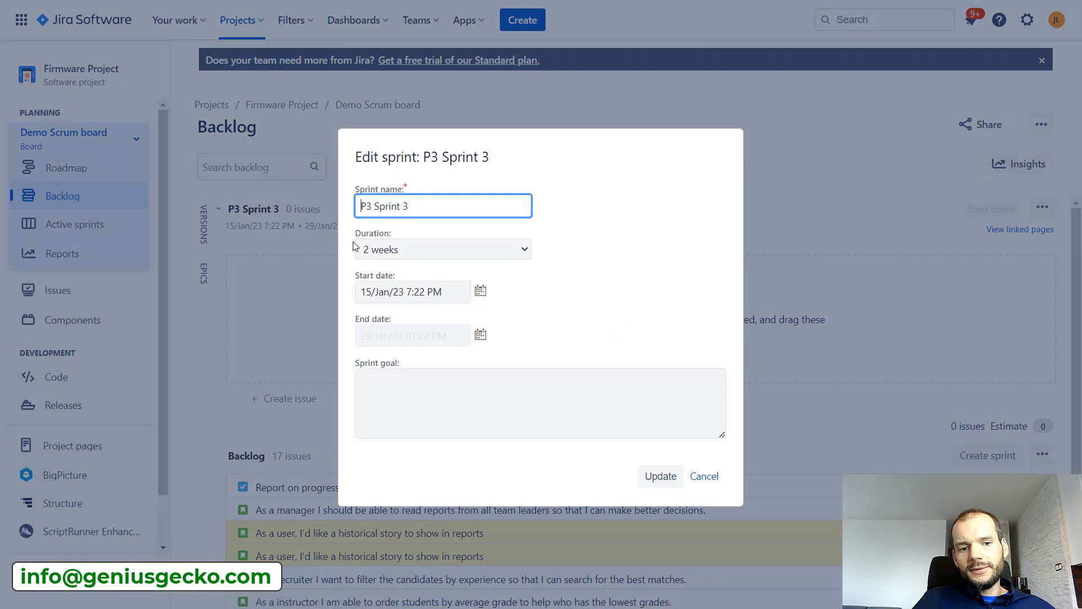
{"action": "left_click", "coordinate": [712, 478]}
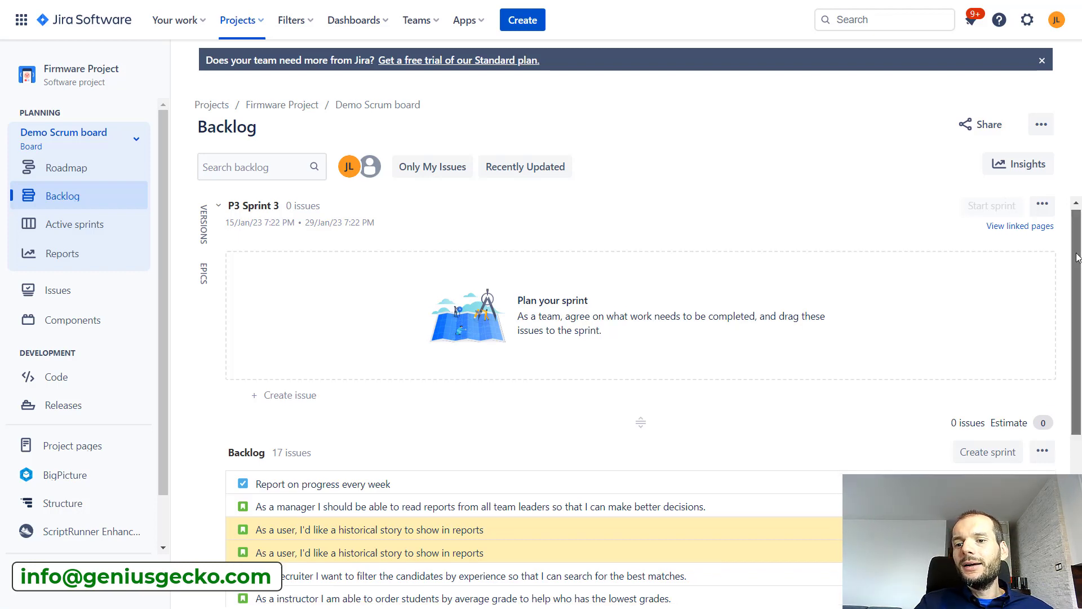
Prioritise the backlog by reordering its uppermost issues to P3-23, P3-42, P3-41, P3-26, P3-28, P3-40.
{"action": "left_click_drag", "start_coordinate": [1073, 254], "coordinate": [1079, 305]}
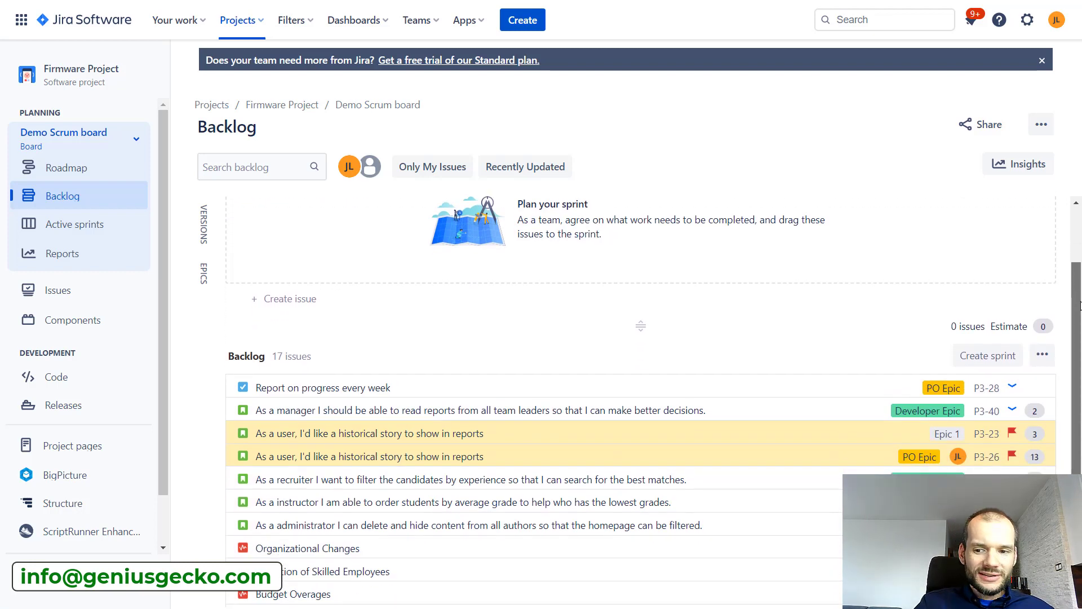
{"action": "scroll", "coordinate": [1079, 305], "scroll_direction": "down", "scroll_amount": 2}
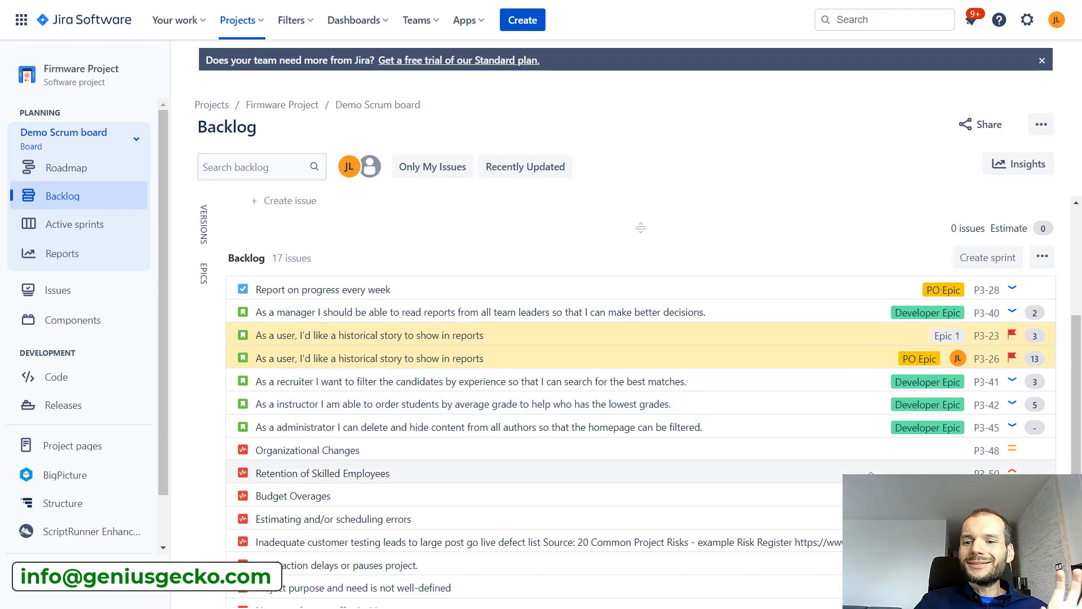
{"action": "scroll", "coordinate": [869, 471], "scroll_direction": "up", "scroll_amount": 4}
{"action": "scroll", "coordinate": [874, 366], "scroll_direction": "down", "scroll_amount": 4}
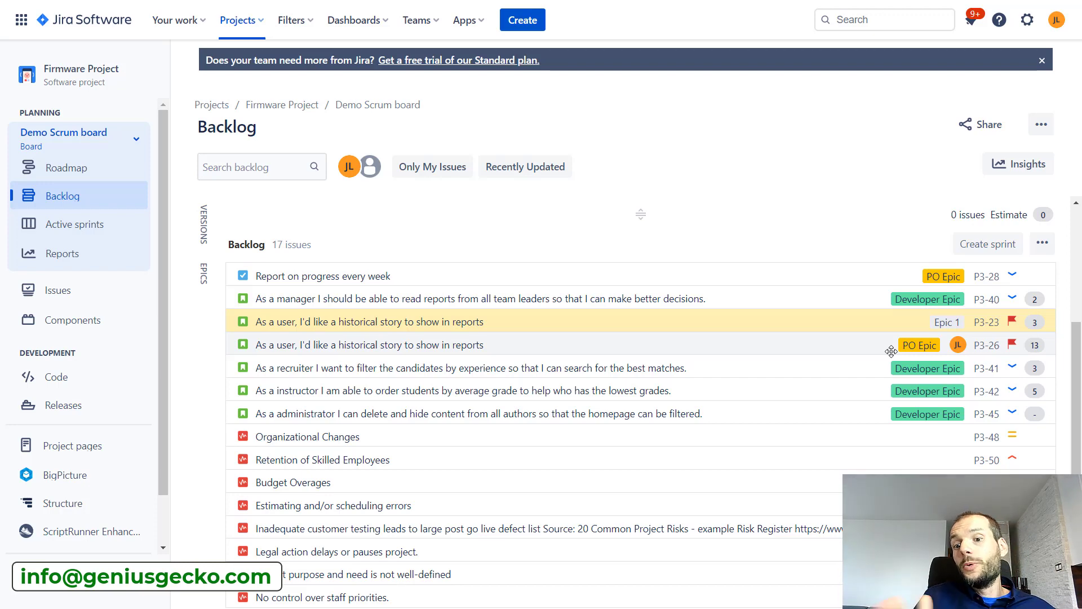
{"action": "left_click", "coordinate": [891, 351], "text": "shift"}
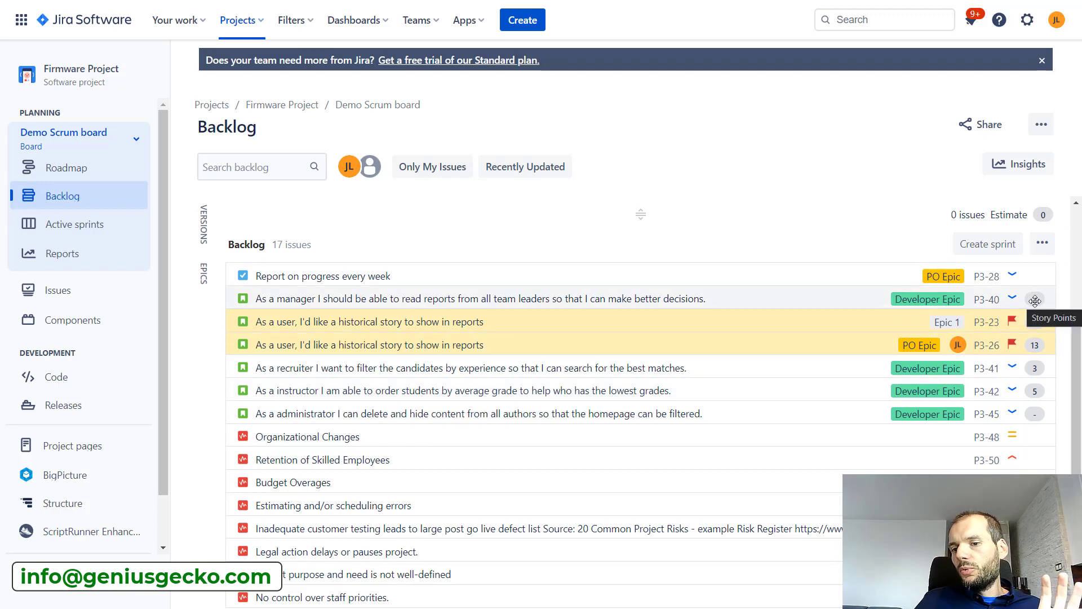
{"action": "left_click", "coordinate": [1035, 343], "text": "ctrl"}
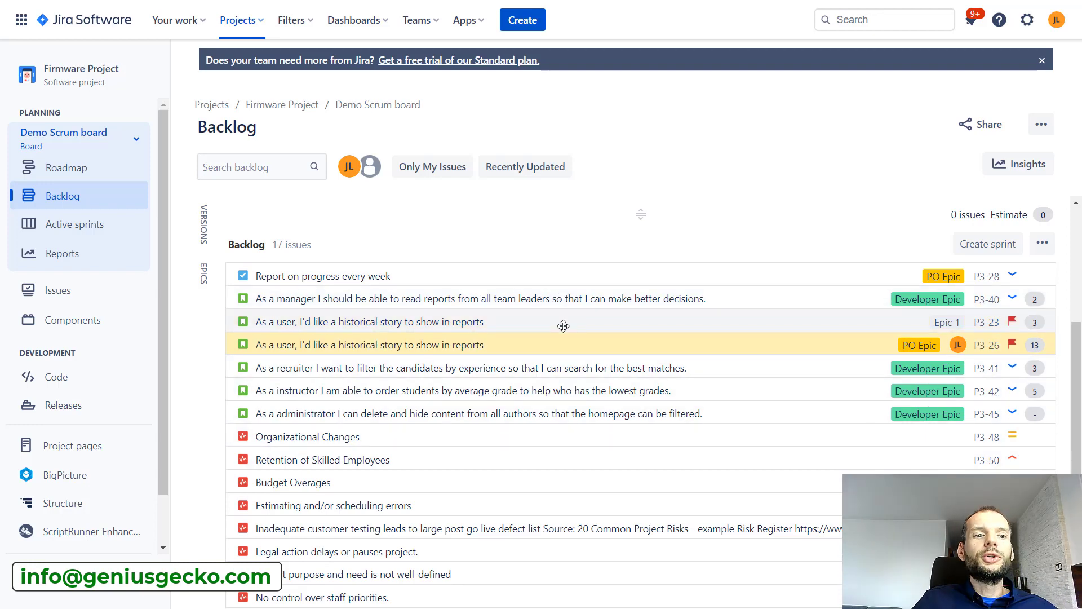
{"action": "left_click_drag", "start_coordinate": [564, 326], "coordinate": [564, 277]}
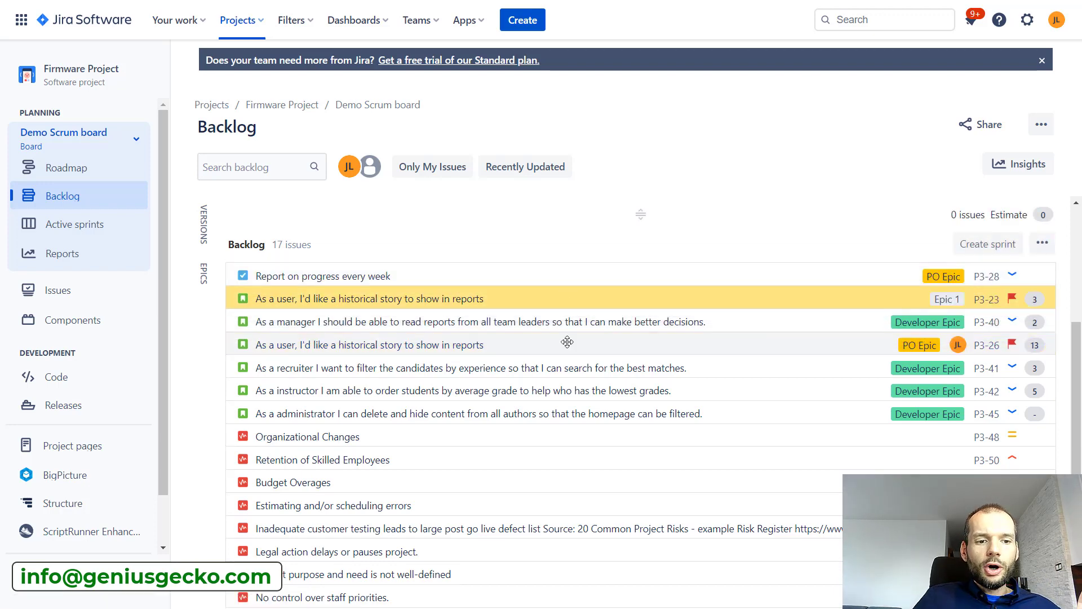
{"action": "left_click_drag", "start_coordinate": [564, 367], "coordinate": [572, 286]}
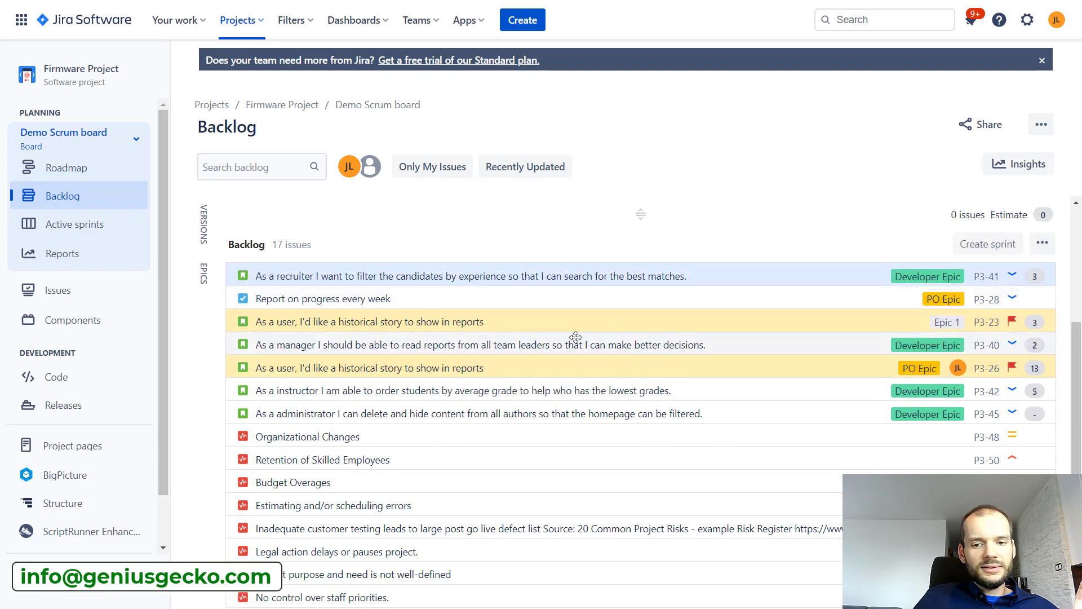
{"action": "left_click_drag", "start_coordinate": [578, 367], "coordinate": [580, 286]}
{"action": "left_click_drag", "start_coordinate": [598, 348], "coordinate": [589, 275]}
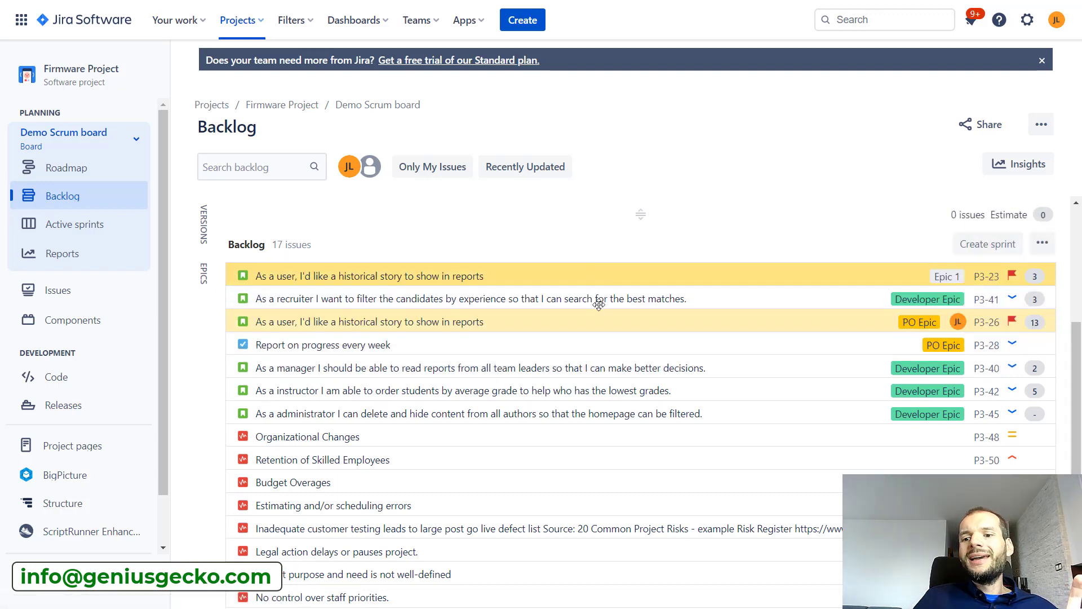
{"action": "left_click_drag", "start_coordinate": [592, 394], "coordinate": [598, 282]}
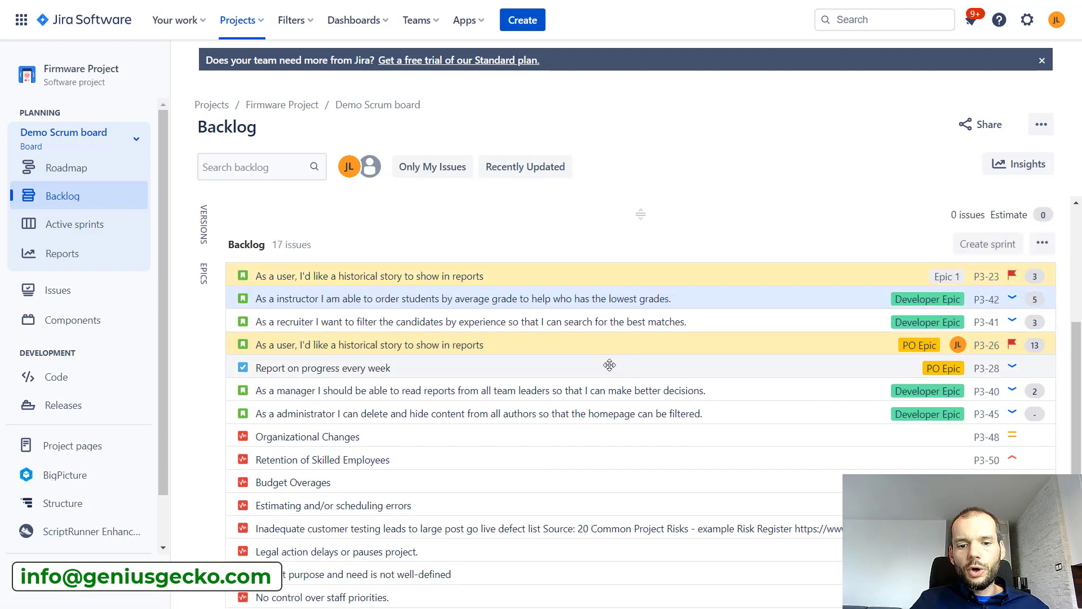
{"action": "left_click_drag", "start_coordinate": [608, 388], "coordinate": [610, 355]}
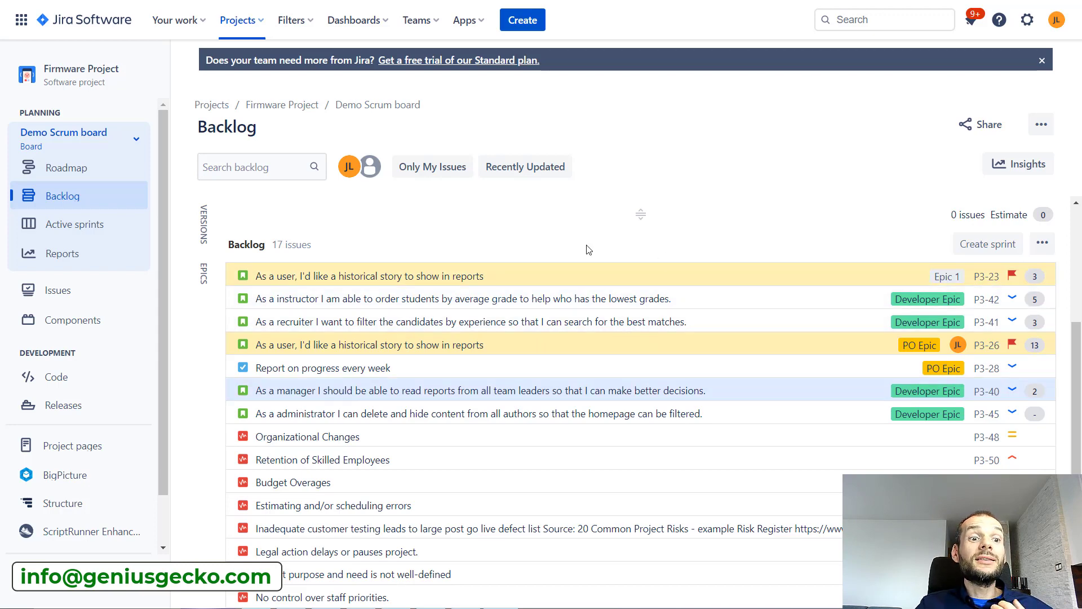
Move the three highest-ranked backlog issues, P3-23, P3-42 and P3-41, into P3 Sprint 3.
{"action": "scroll", "coordinate": [586, 249], "scroll_direction": "up", "scroll_amount": 4}
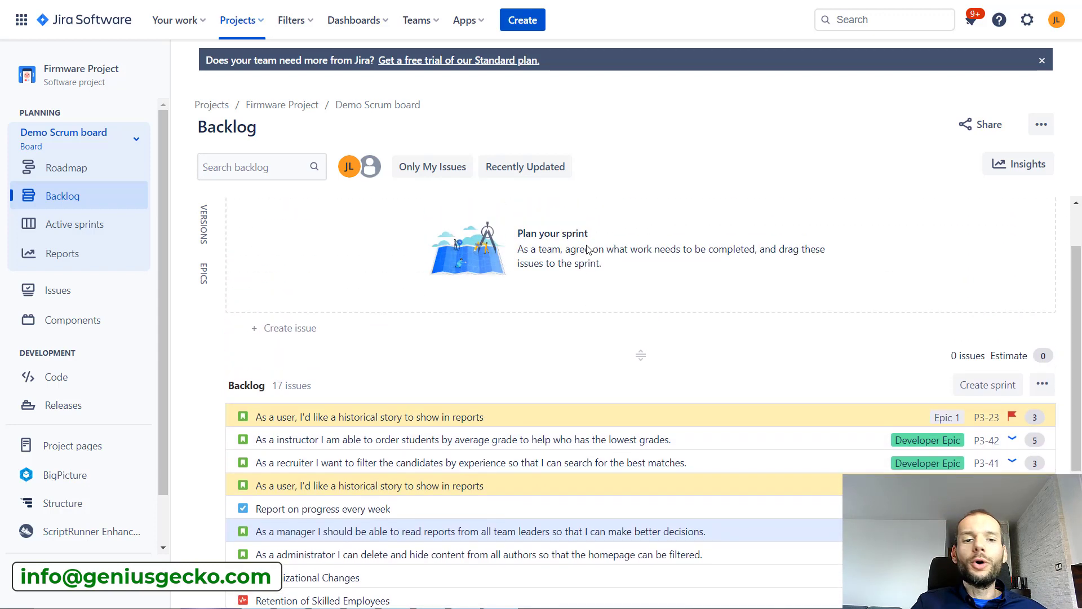
{"action": "scroll", "coordinate": [627, 358], "scroll_direction": "down", "scroll_amount": 1}
{"action": "scroll", "coordinate": [627, 358], "scroll_direction": "up", "scroll_amount": 1}
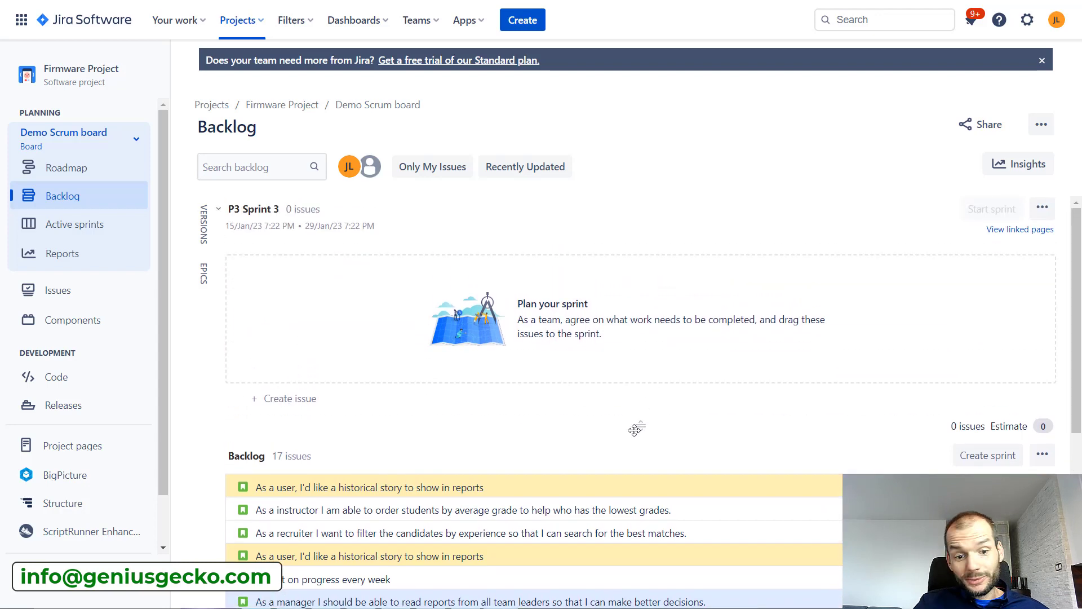
{"action": "left_click_drag", "start_coordinate": [637, 487], "coordinate": [633, 317]}
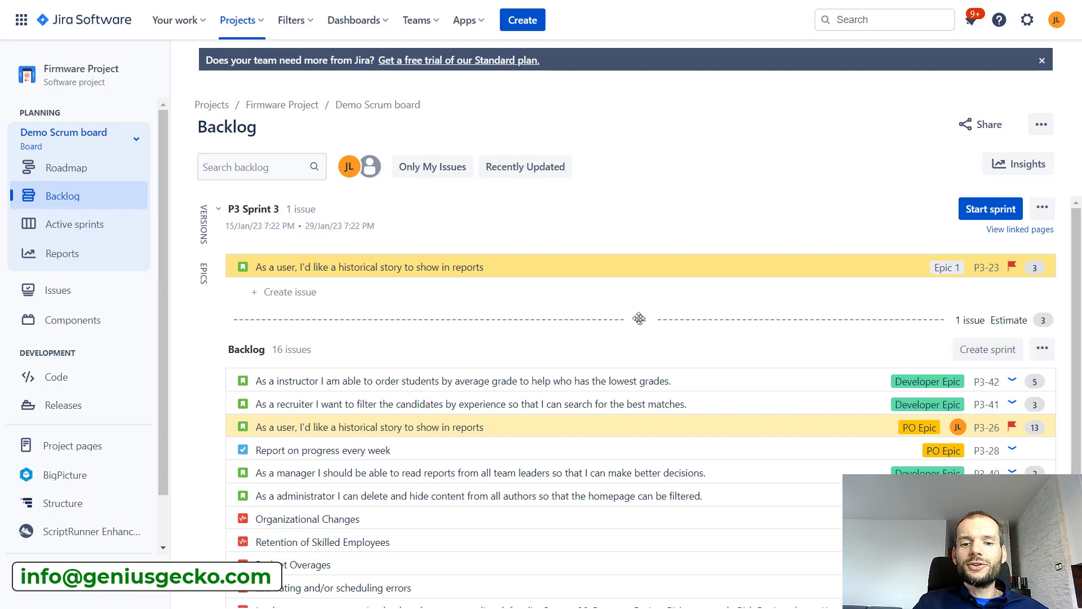
{"action": "left_click_drag", "start_coordinate": [642, 319], "coordinate": [621, 403]}
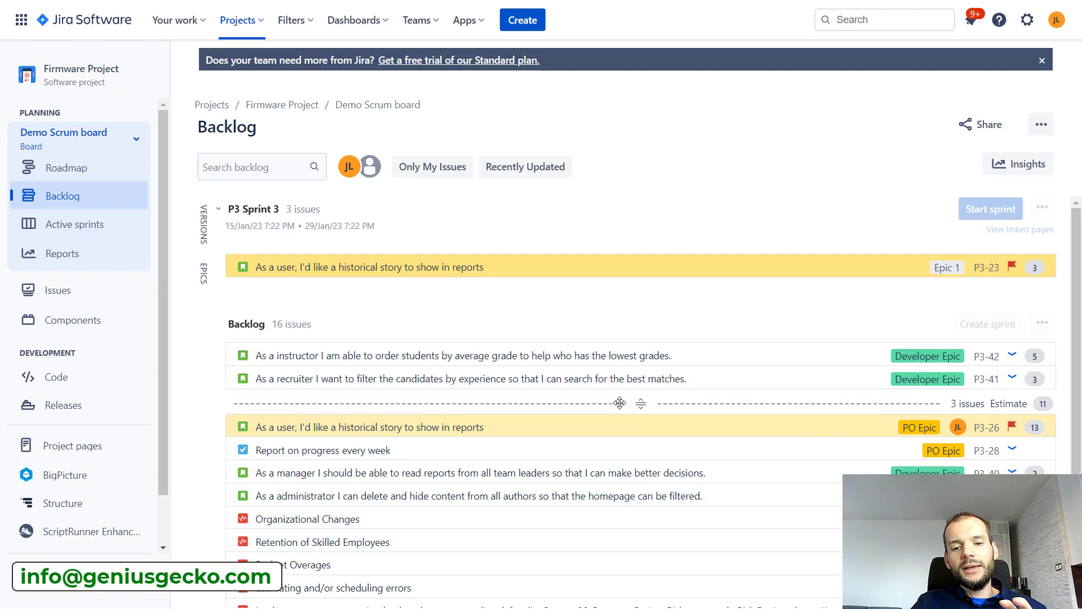
{"action": "left_click_drag", "start_coordinate": [620, 402], "coordinate": [620, 403]}
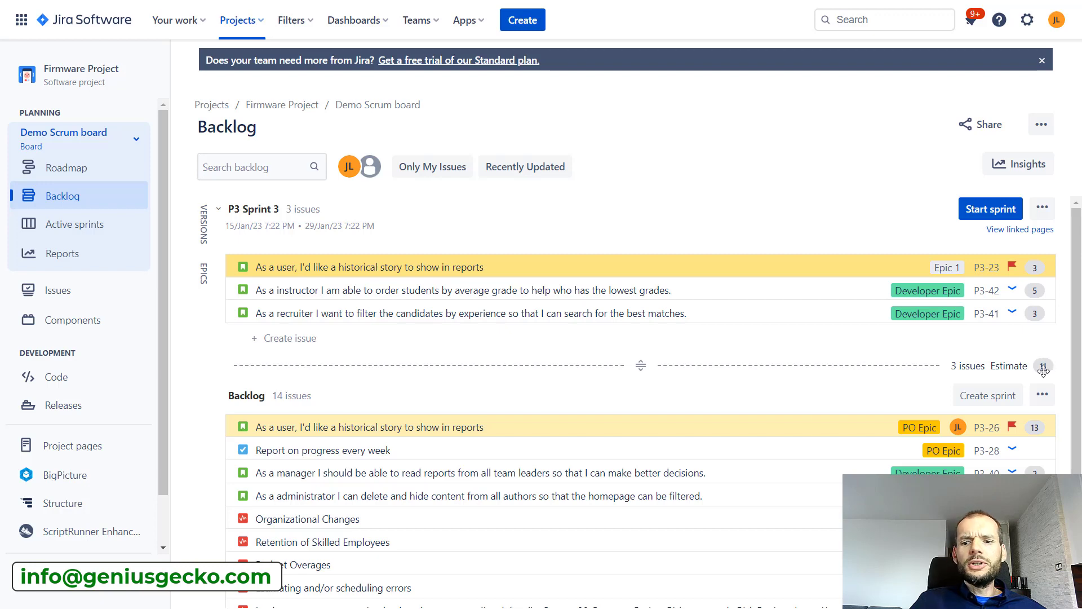
{"action": "scroll", "coordinate": [720, 277], "scroll_direction": "down", "scroll_amount": 1}
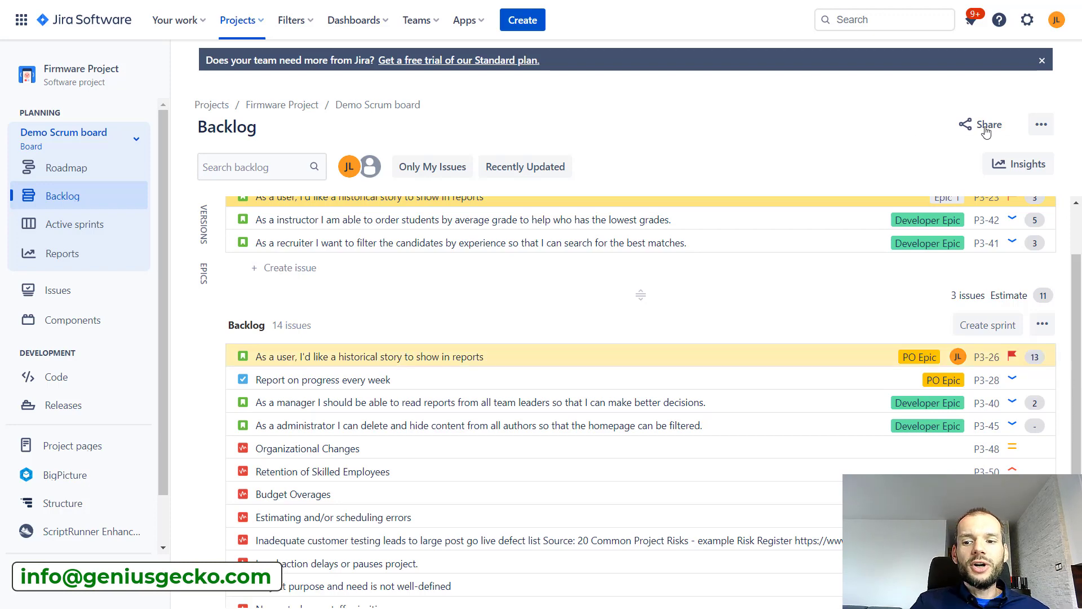
{"action": "left_click", "coordinate": [520, 23]}
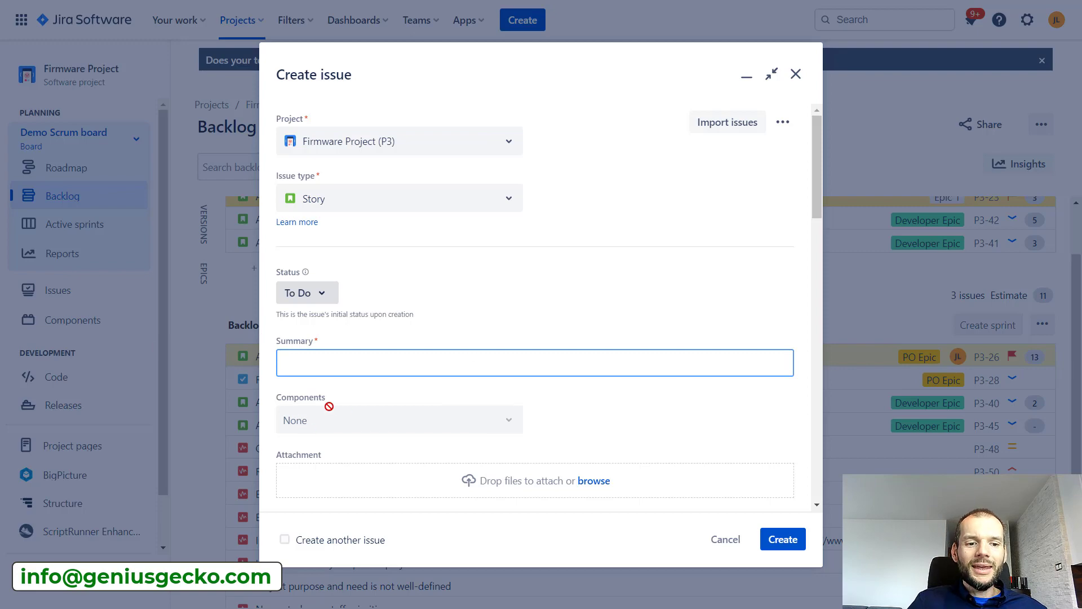
{"action": "left_click", "coordinate": [795, 78]}
Compare the estimate fields in the details of story P3-26 and issue P3-48, and close the issue details.
{"action": "left_click", "coordinate": [827, 360]}
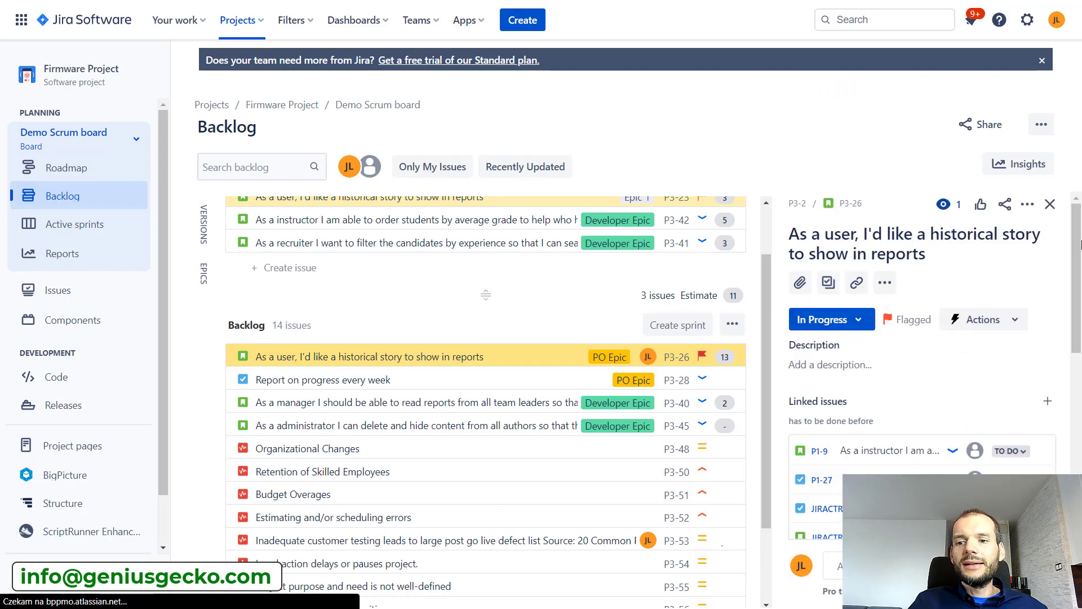
{"action": "left_click_drag", "start_coordinate": [1076, 233], "coordinate": [1079, 403]}
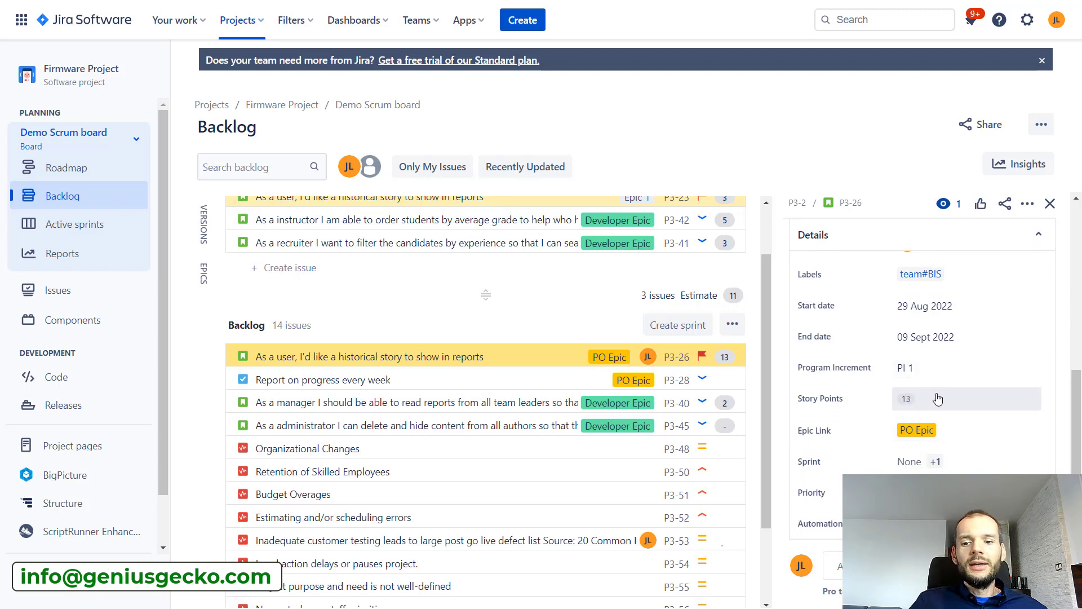
{"action": "left_click", "coordinate": [474, 383]}
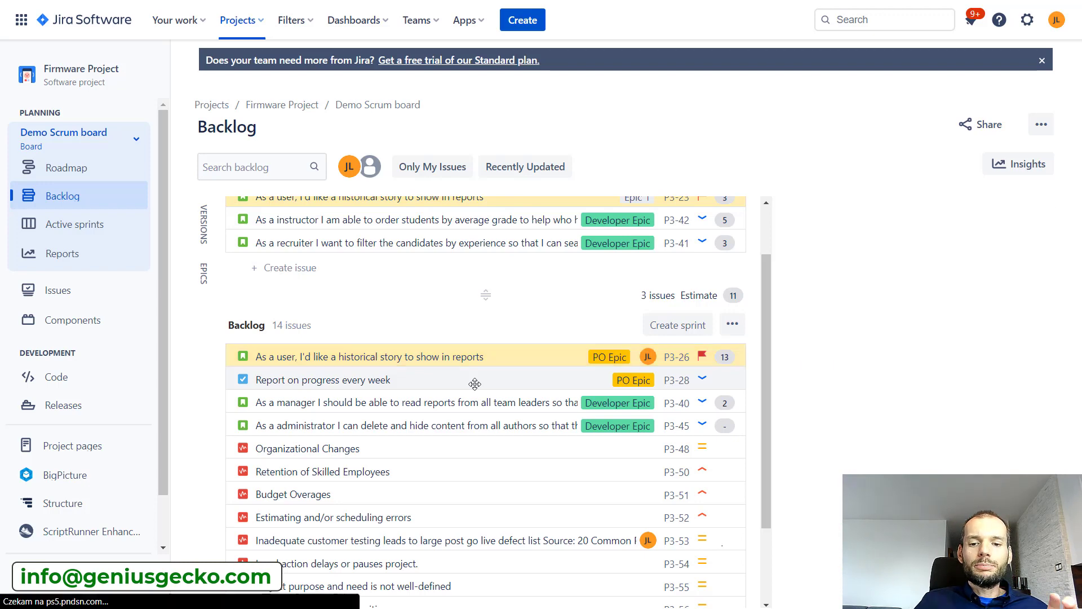
{"action": "left_click", "coordinate": [500, 449]}
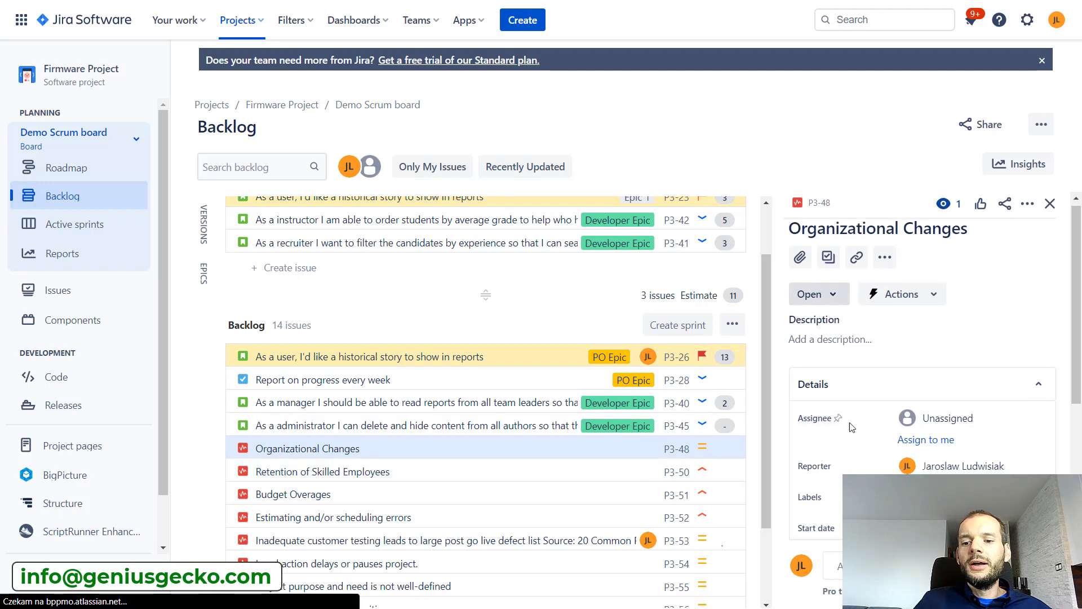
{"action": "scroll", "coordinate": [850, 421], "scroll_direction": "down", "scroll_amount": 5}
{"action": "scroll", "coordinate": [927, 378], "scroll_direction": "up", "scroll_amount": 4}
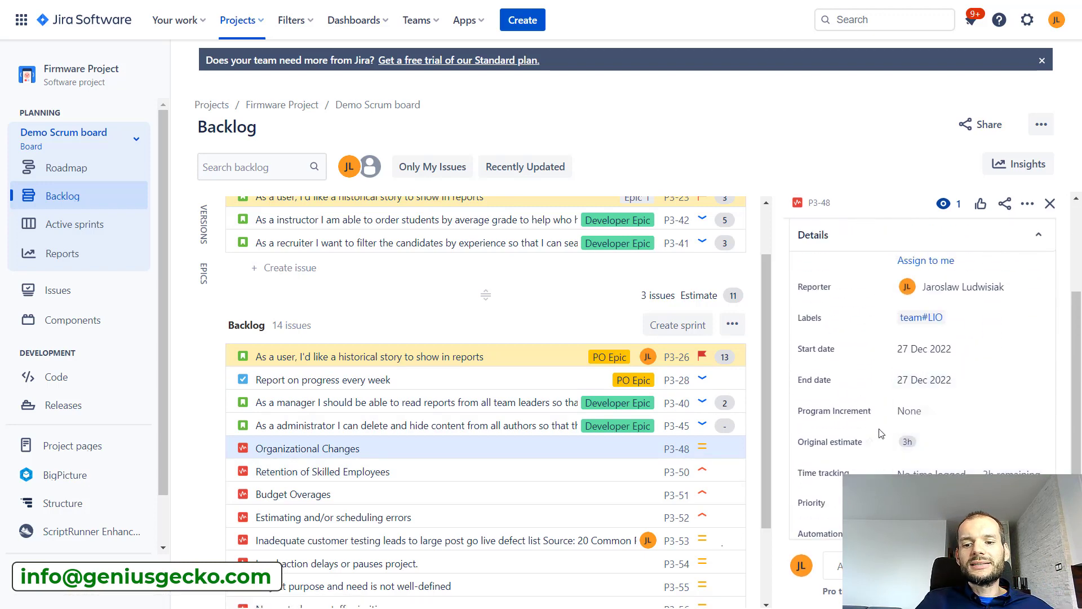
{"action": "scroll", "coordinate": [887, 456], "scroll_direction": "down", "scroll_amount": 3}
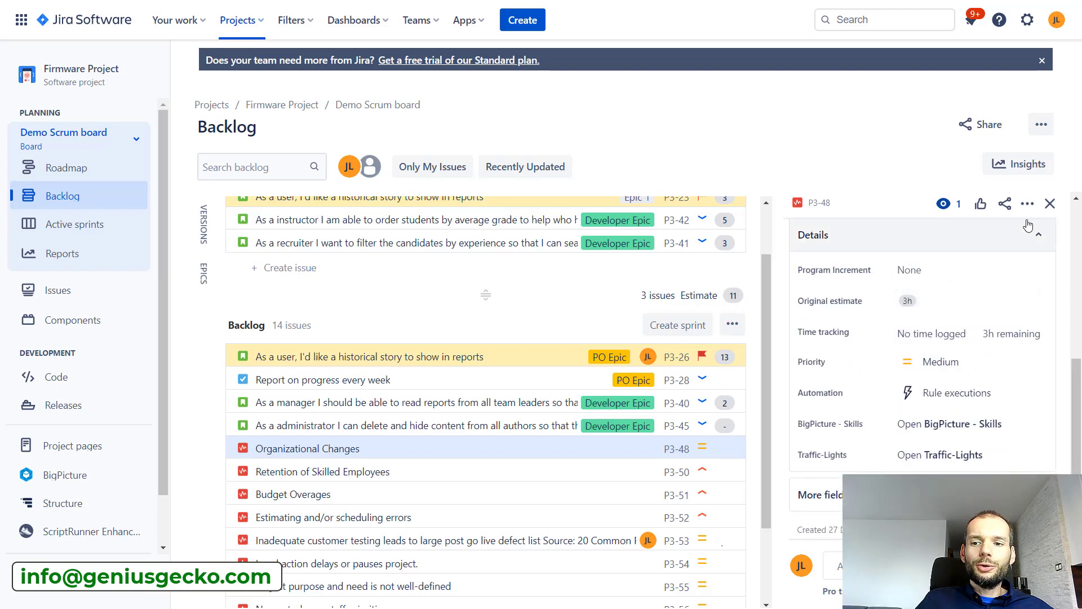
{"action": "left_click", "coordinate": [1051, 205]}
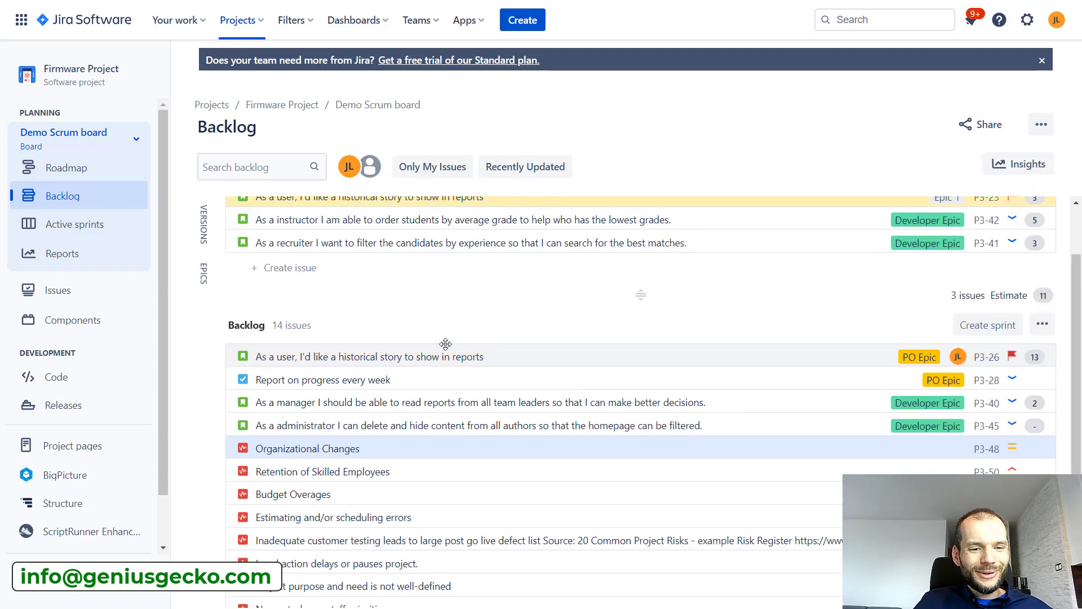
Start splitting issue P3-26 into two stories, keeping its summary for both with "pt.1" and "pt.2" appended.
{"action": "right_click", "coordinate": [531, 358]}
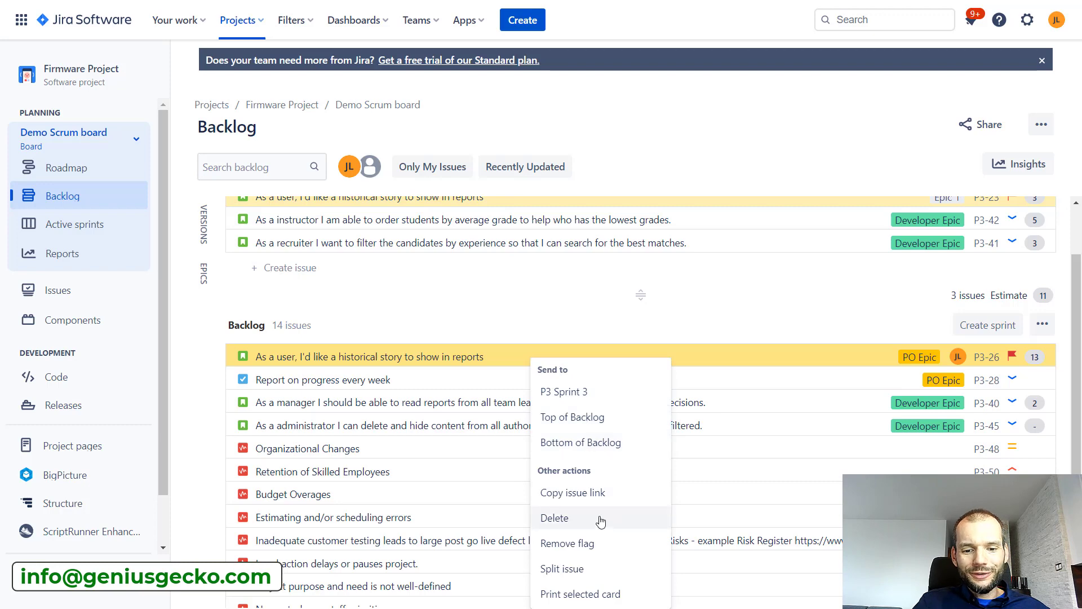
{"action": "left_click", "coordinate": [602, 569]}
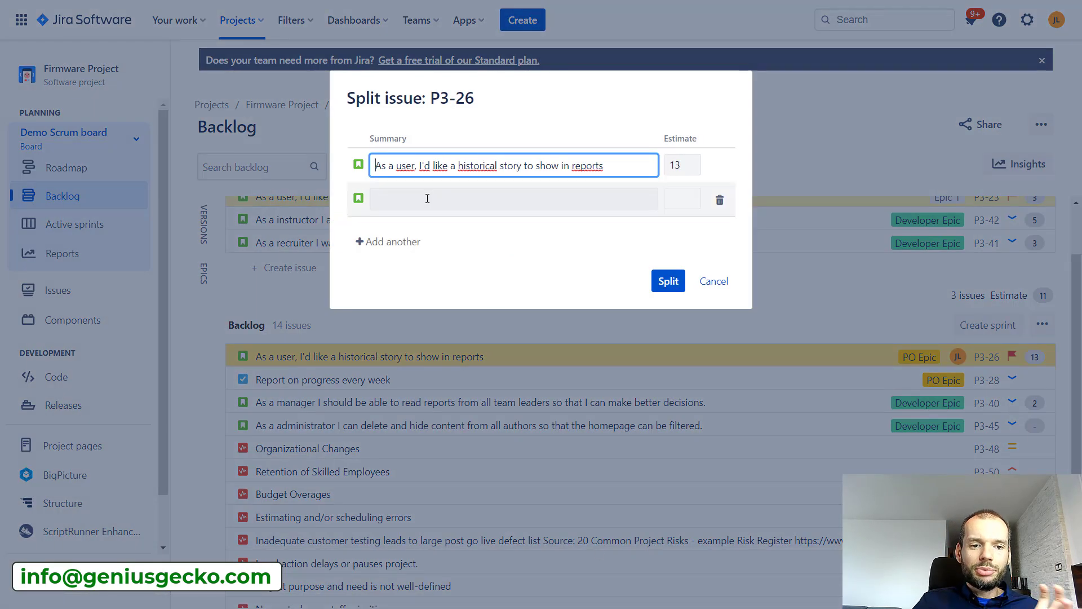
{"action": "left_click", "coordinate": [427, 199]}
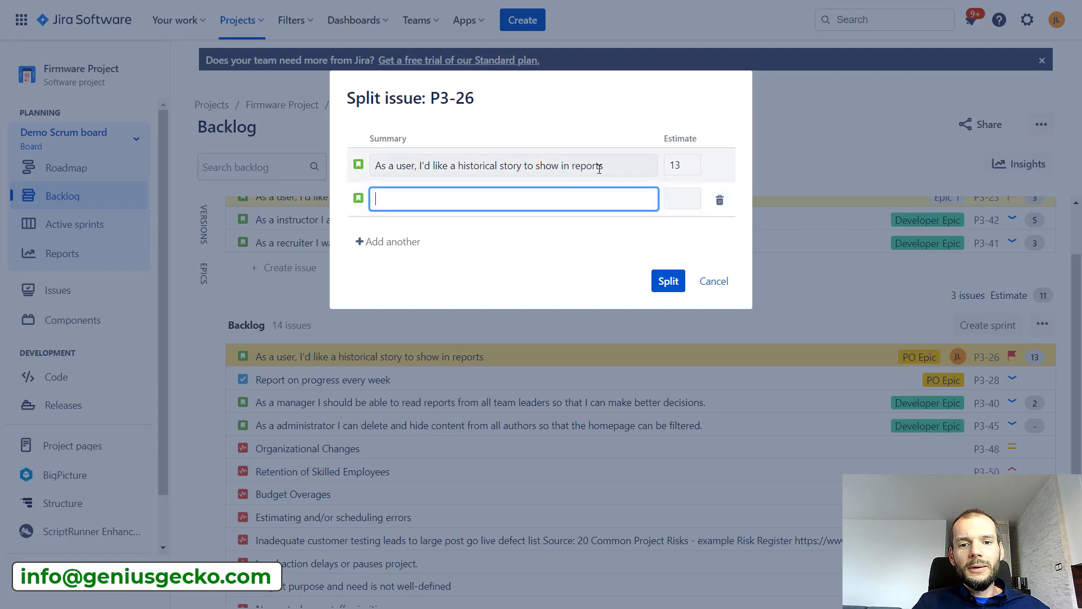
{"action": "key", "text": "shift+Tab"}
{"action": "key", "text": "ctrl+c"}
{"action": "left_click", "coordinate": [433, 195]}
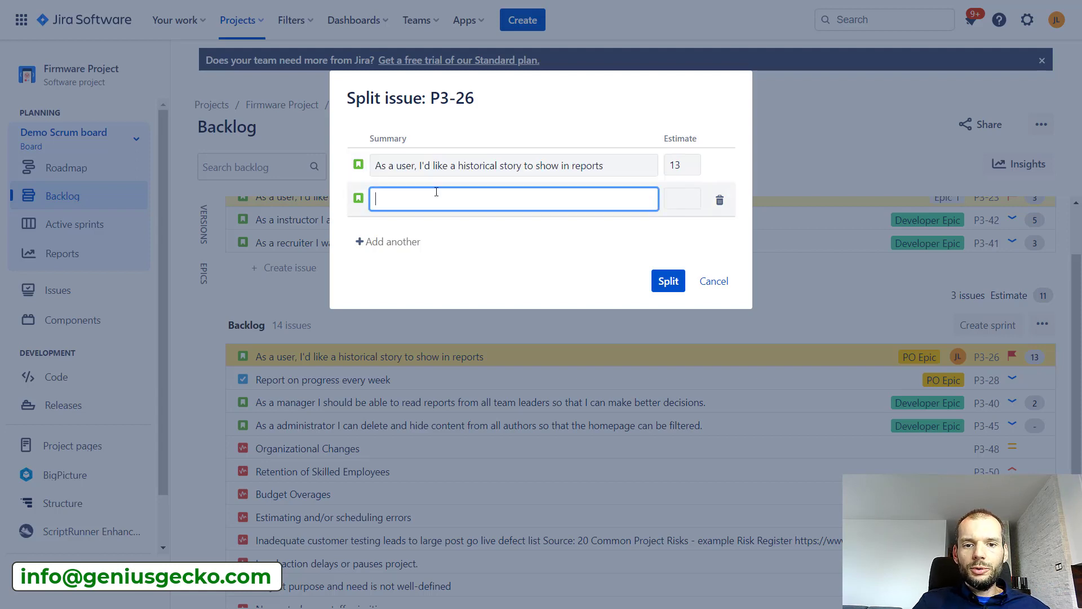
{"action": "key", "text": "ctrl+v"}
{"action": "left_click", "coordinate": [634, 169]}
{"action": "type", "text": "pt.1"}
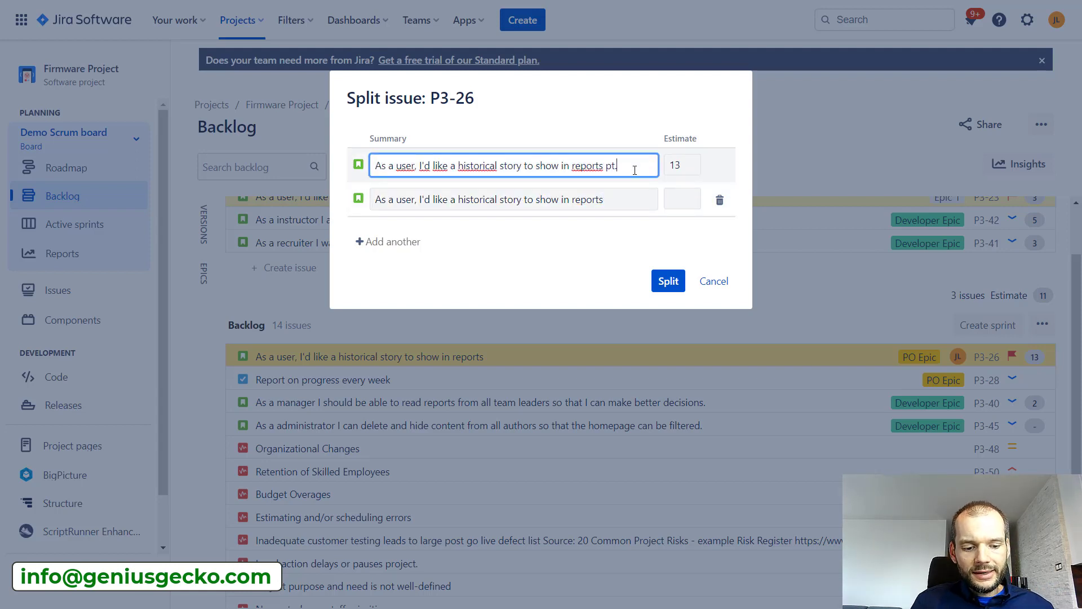
{"action": "left_click", "coordinate": [635, 194]}
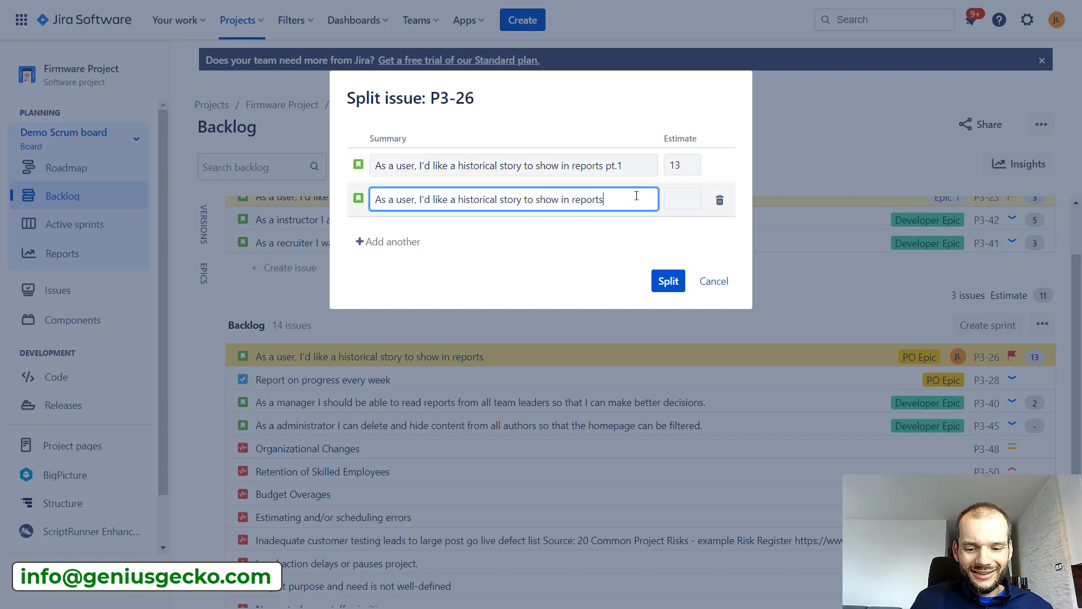
{"action": "type", "text": "pt.2"}
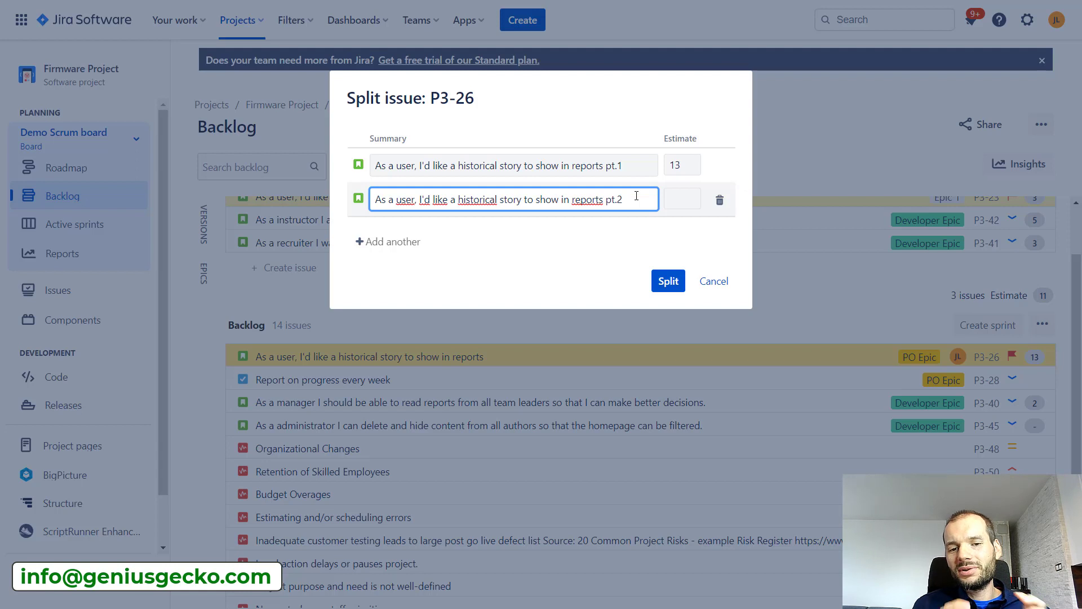
Set the split estimates to 5 for the pt.1 story and 3 for the pt.2 story.
{"action": "left_click_drag", "start_coordinate": [681, 163], "coordinate": [667, 161]}
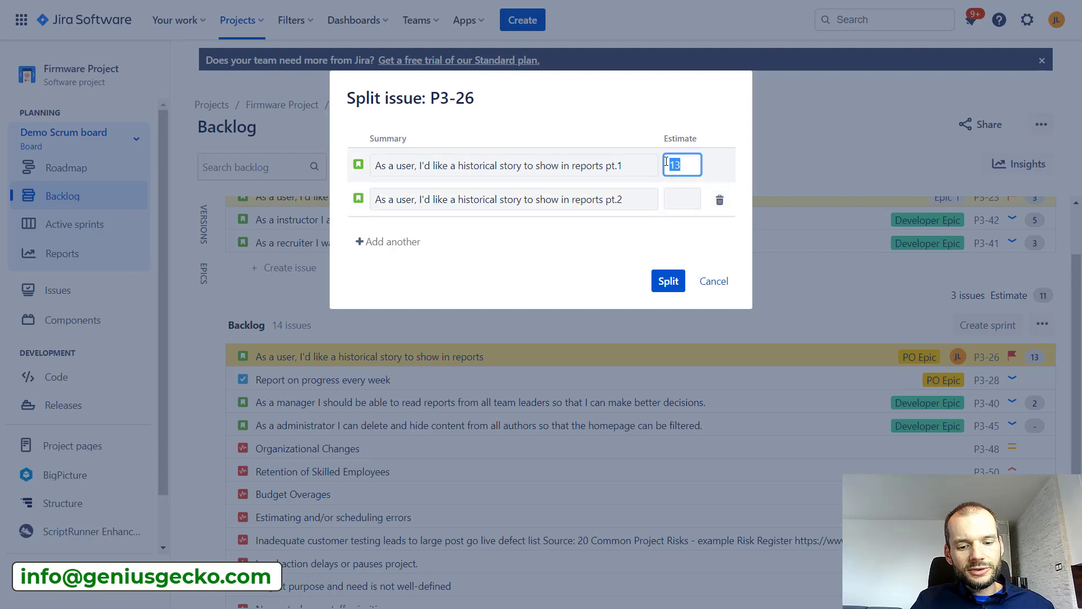
{"action": "type", "text": "5"}
{"action": "left_click", "coordinate": [675, 200]}
{"action": "type", "text": "3"}
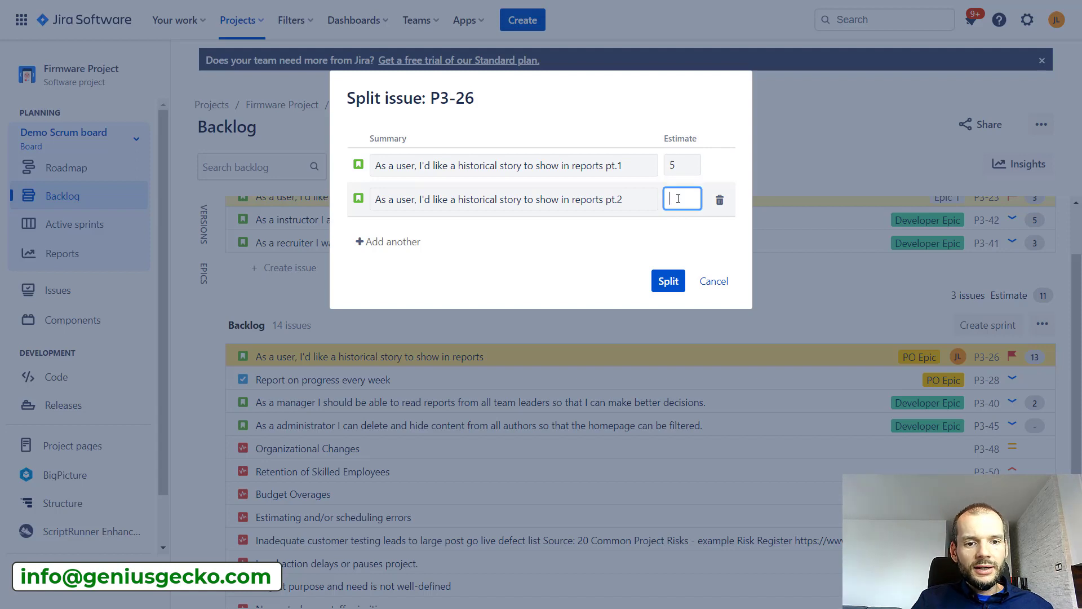
Add a third story reusing the pt.2 summary with an estimate of 3, and carry out the split.
{"action": "left_click", "coordinate": [415, 246]}
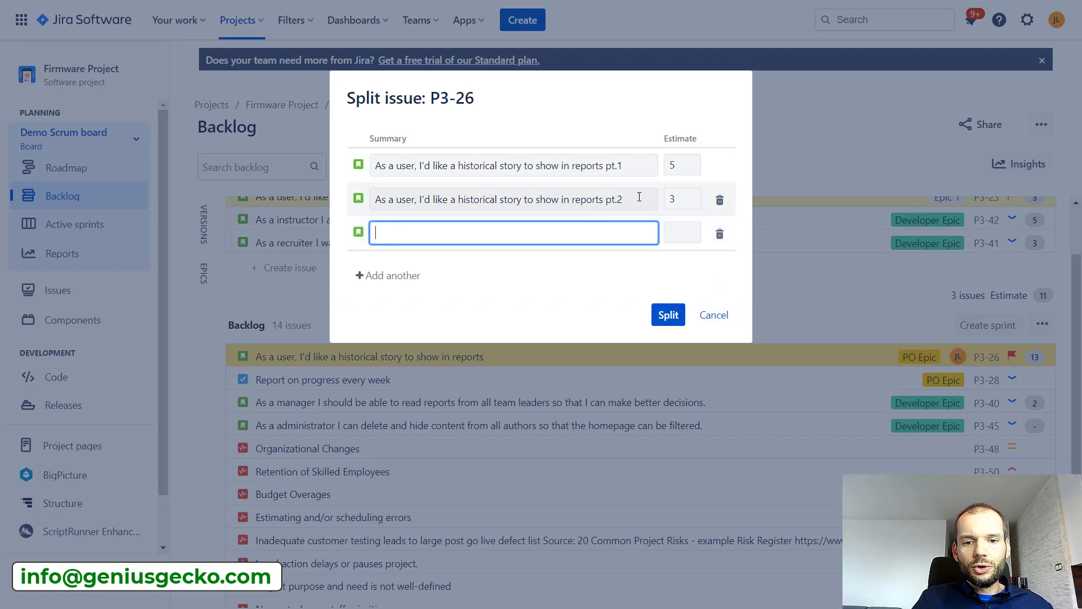
{"action": "left_click_drag", "start_coordinate": [641, 197], "coordinate": [362, 184]}
{"action": "key", "text": "ctrl+c"}
{"action": "left_click", "coordinate": [458, 233]}
{"action": "key", "text": "ctrl+v"}
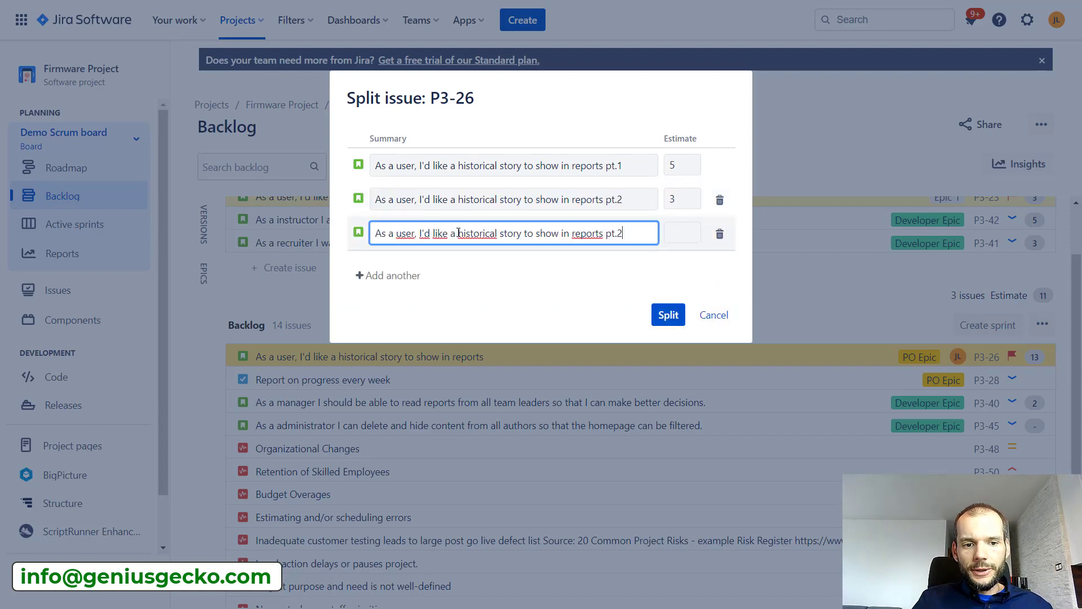
{"action": "left_click", "coordinate": [693, 234]}
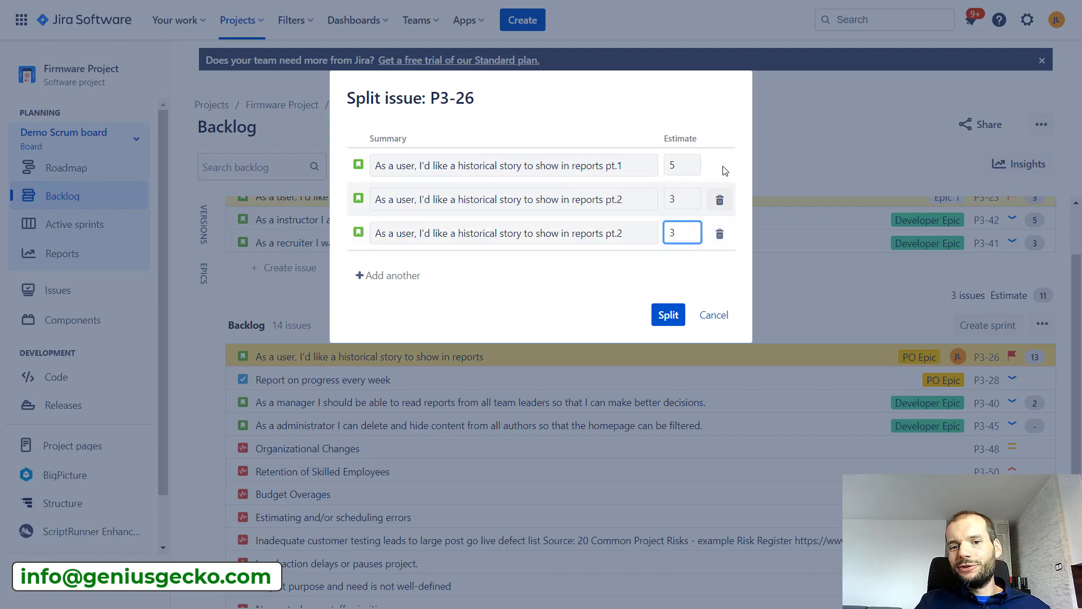
{"action": "type", "text": "3"}
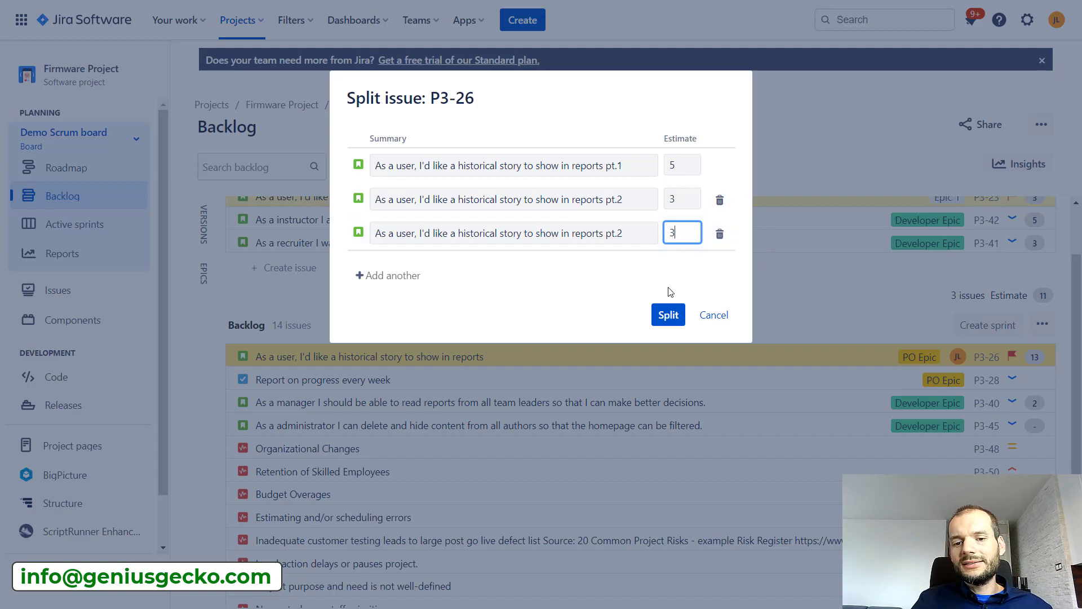
{"action": "left_click", "coordinate": [674, 319]}
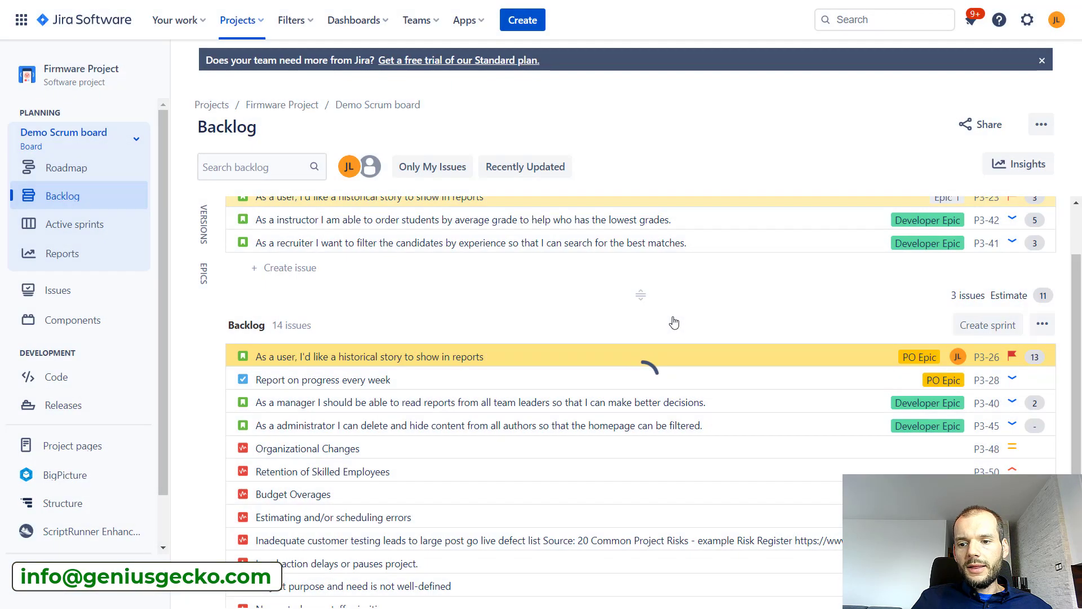
Extend P3 Sprint 3 with the pt.1 story P3-26 and the first pt.2 story P3-59 from the backlog.
{"action": "scroll", "coordinate": [820, 317], "scroll_direction": "down", "scroll_amount": 1}
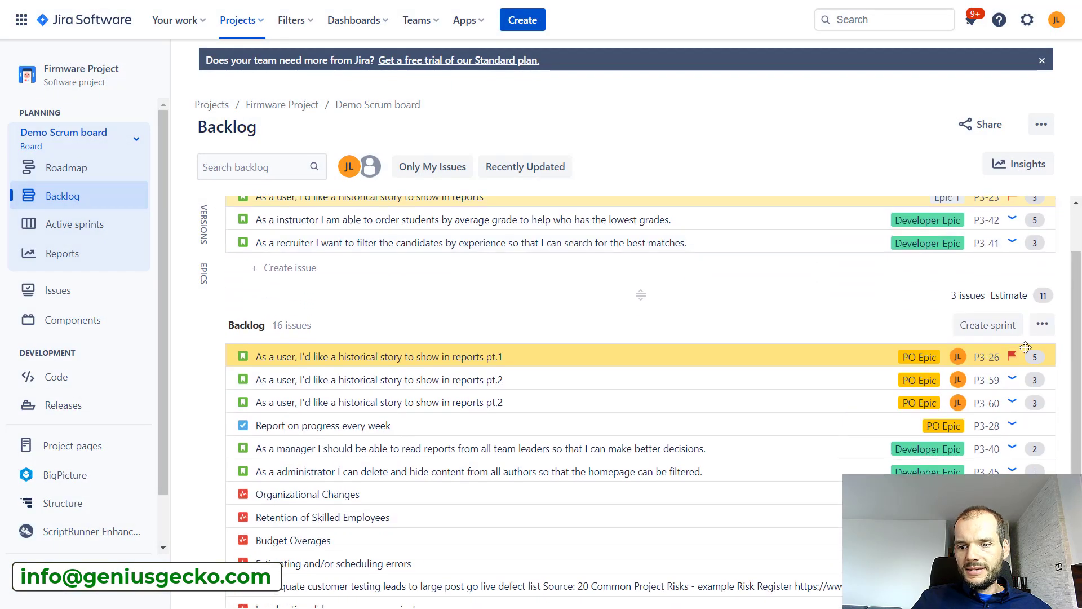
{"action": "left_click_drag", "start_coordinate": [643, 293], "coordinate": [644, 381]}
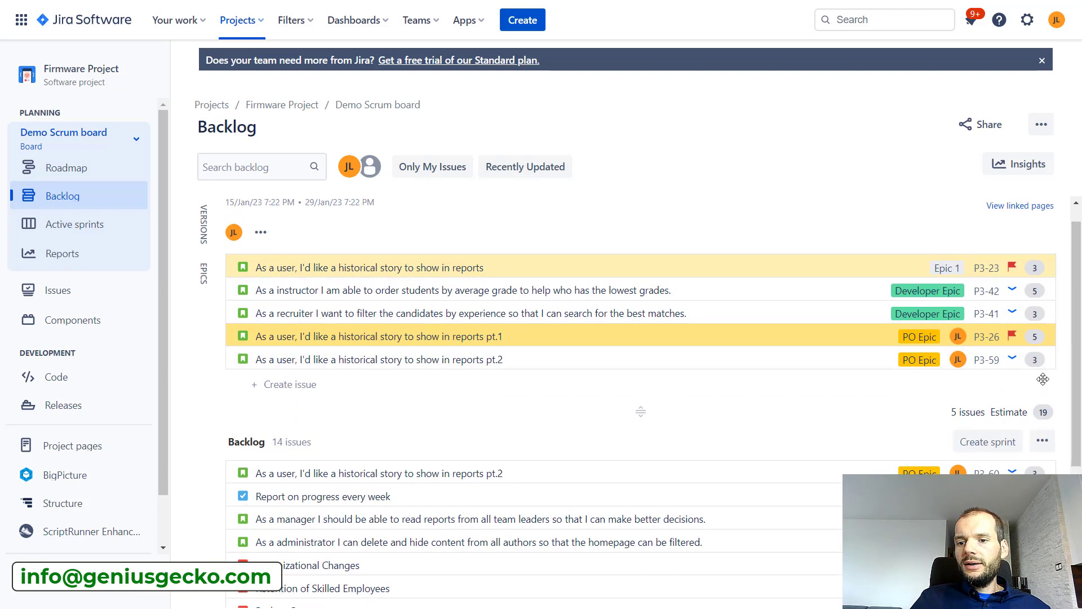
{"action": "scroll", "coordinate": [517, 255], "scroll_direction": "up", "scroll_amount": 1}
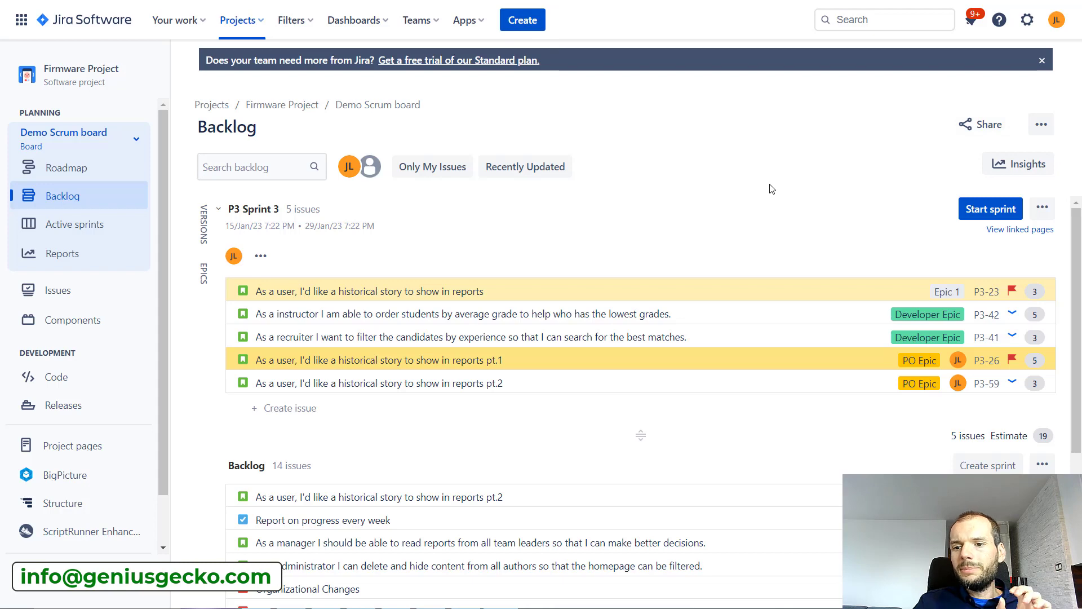
Start P3 Sprint 3 with a duration of 2 weeks.
{"action": "left_click", "coordinate": [1001, 215]}
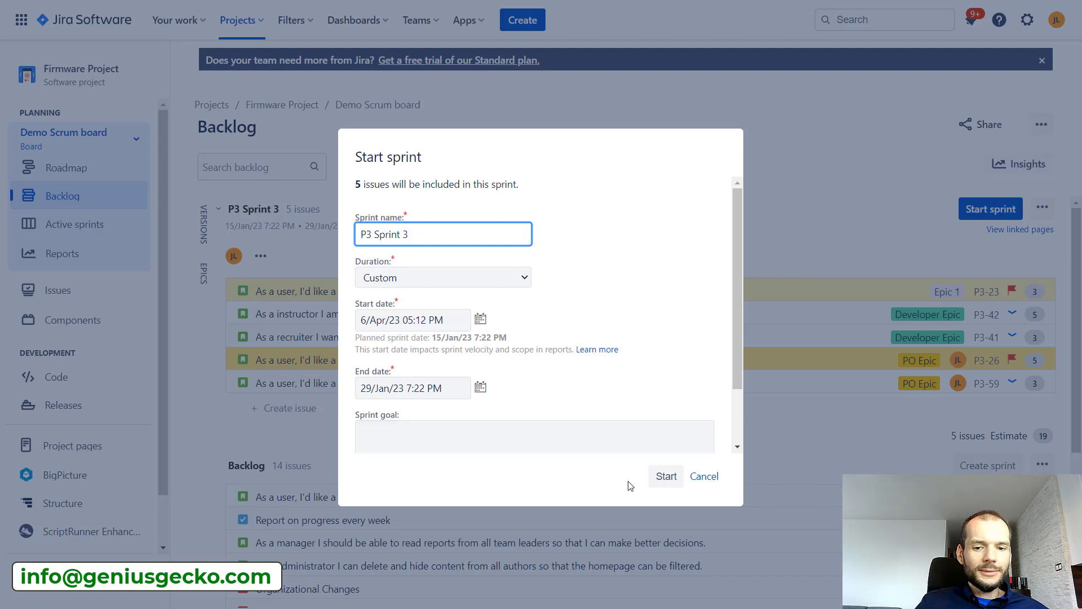
{"action": "left_click", "coordinate": [432, 283]}
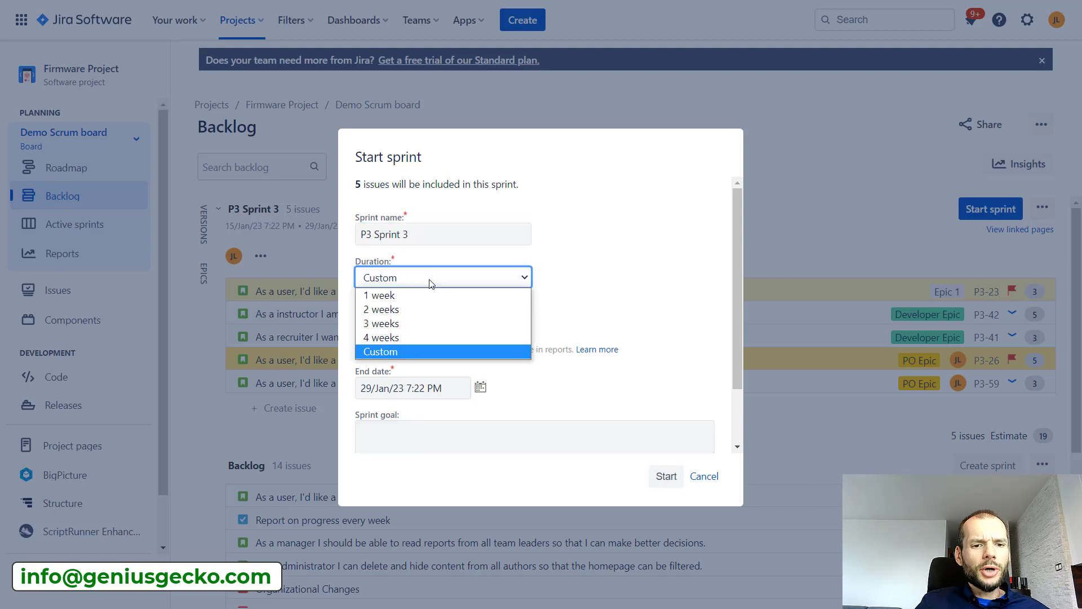
{"action": "left_click", "coordinate": [415, 309]}
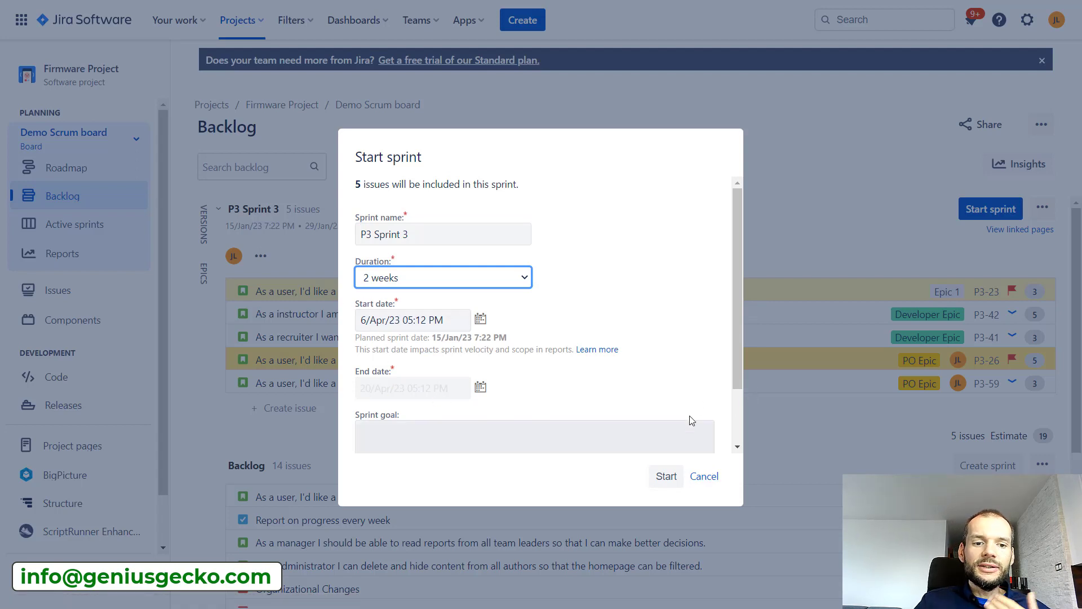
{"action": "left_click", "coordinate": [666, 476]}
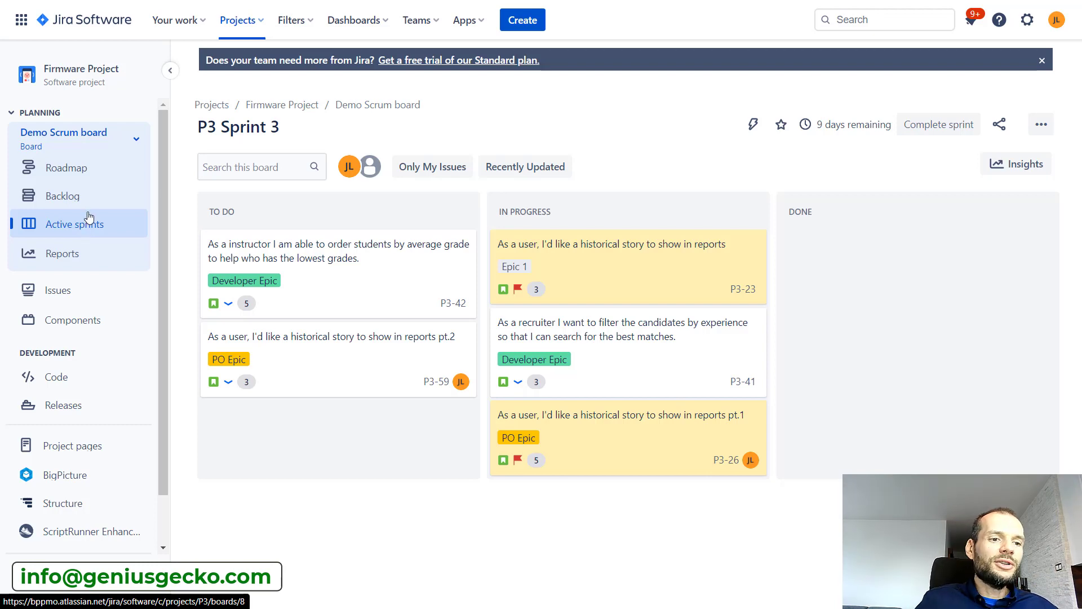
Review P3 Sprint 3's stories in the backlog and on the active sprint board.
{"action": "left_click", "coordinate": [93, 204]}
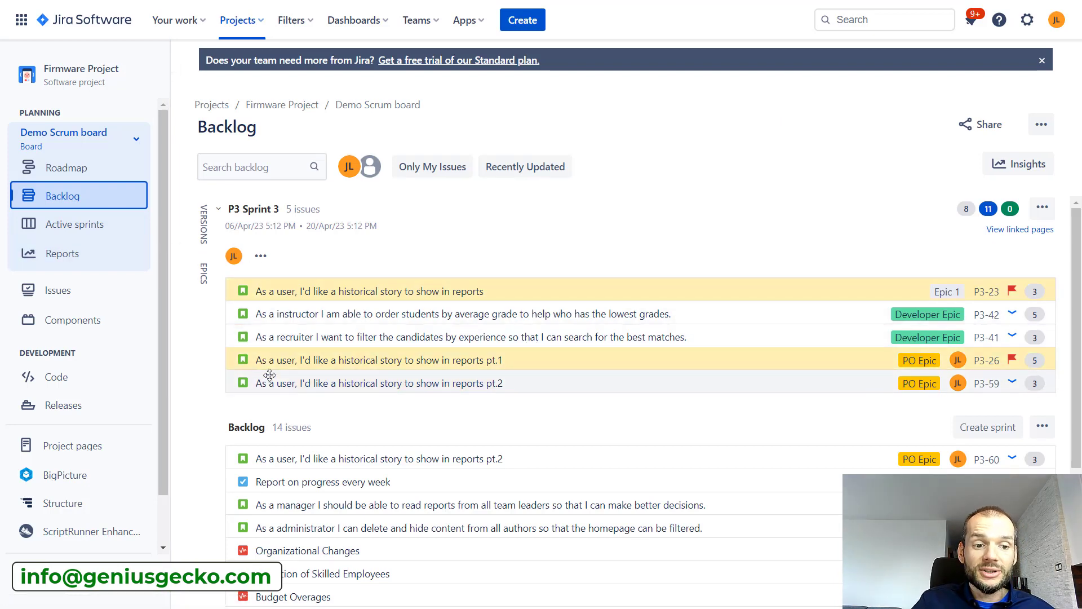
{"action": "left_click", "coordinate": [90, 228]}
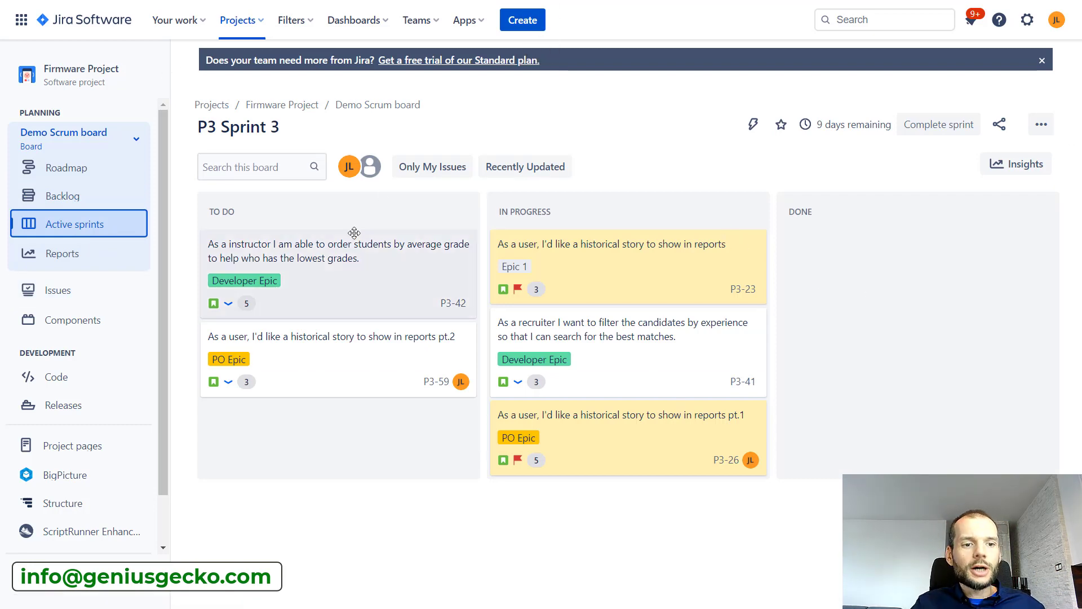
{"action": "left_click", "coordinate": [1041, 124]}
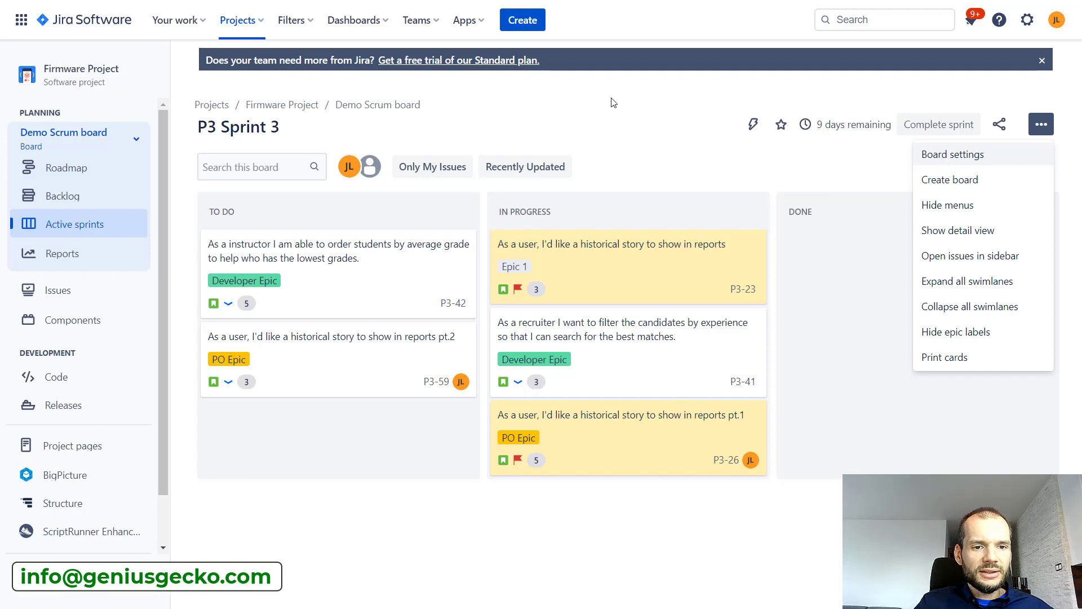
{"action": "left_click", "coordinate": [642, 118]}
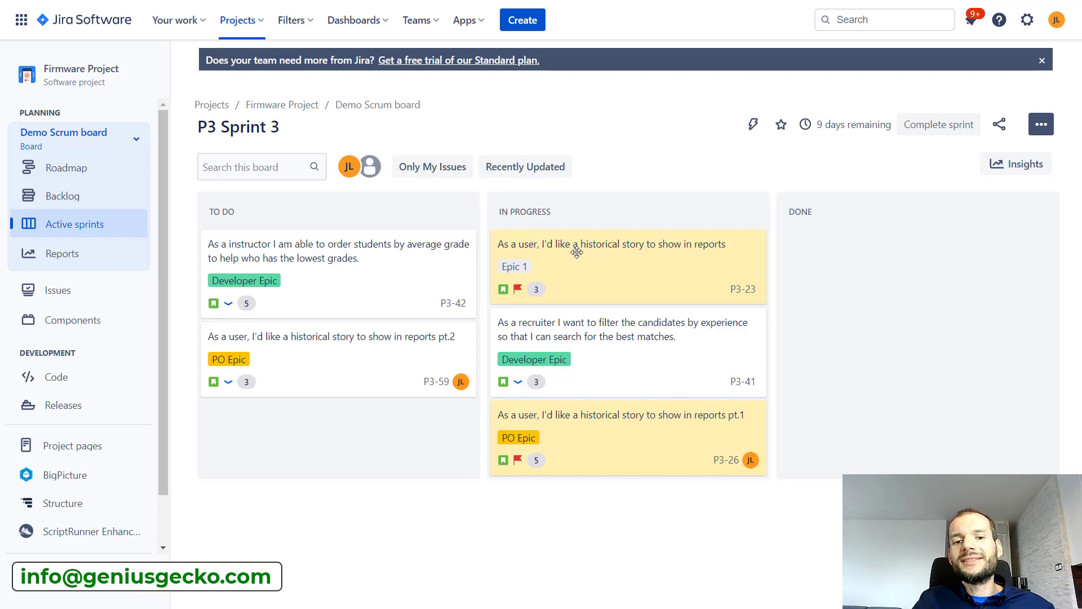
{"action": "mouse_move", "coordinate": [577, 252]}
{"action": "left_mouse_down"}
{"action": "mouse_move", "coordinate": [880, 253]}
{"action": "mouse_move", "coordinate": [685, 271]}
{"action": "mouse_move", "coordinate": [586, 252]}
{"action": "left_mouse_up"}
{"action": "left_click_drag", "start_coordinate": [347, 257], "coordinate": [372, 259]}
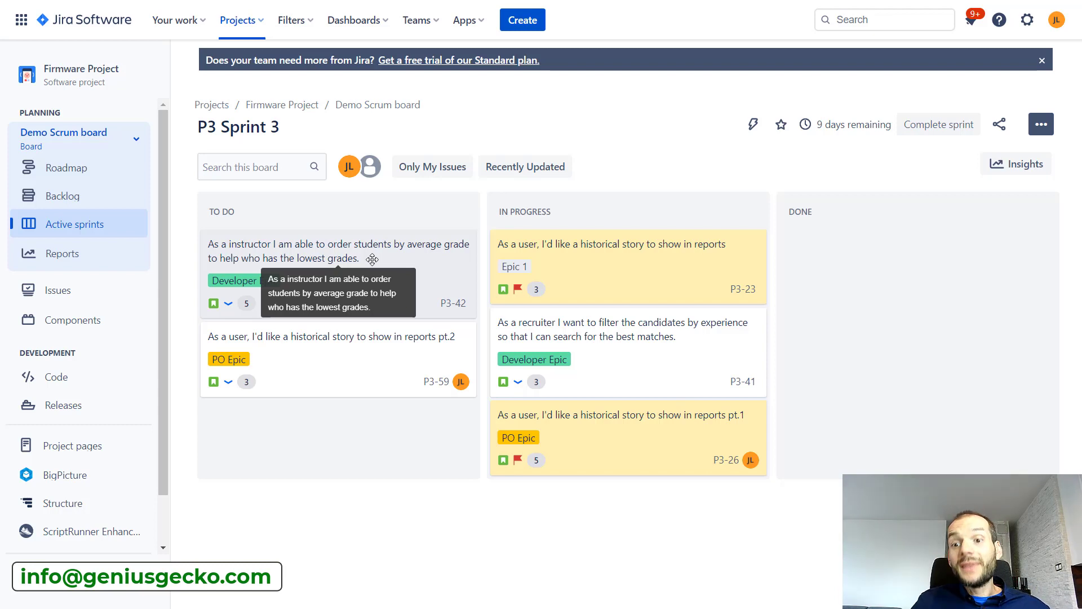
Base the Demo Scrum board's swimlanes on Epics in the board settings and return to the active sprint.
{"action": "left_click", "coordinate": [1041, 126]}
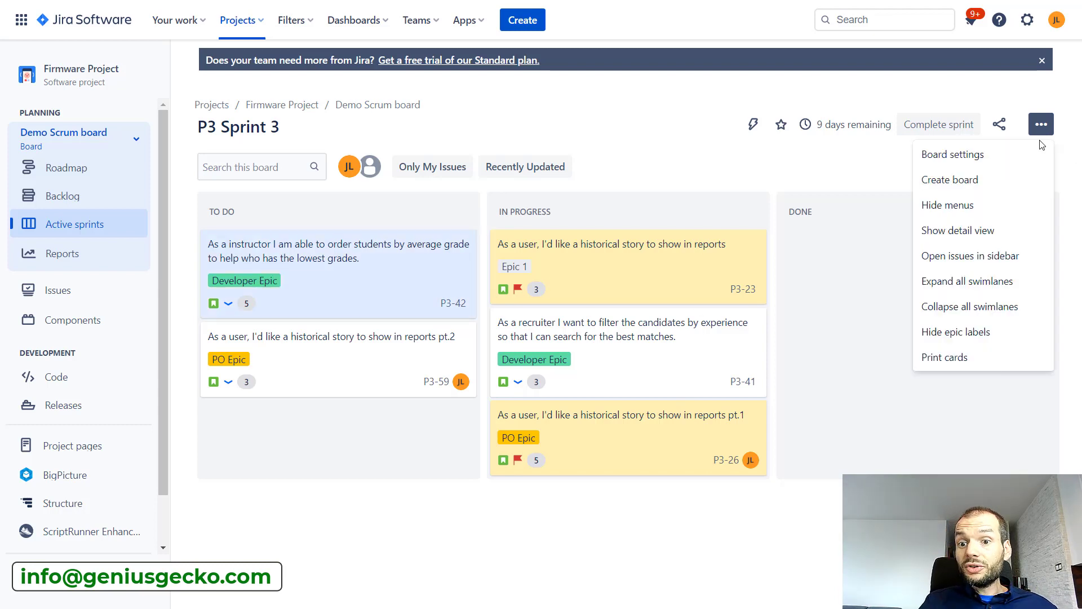
{"action": "left_click", "coordinate": [999, 163]}
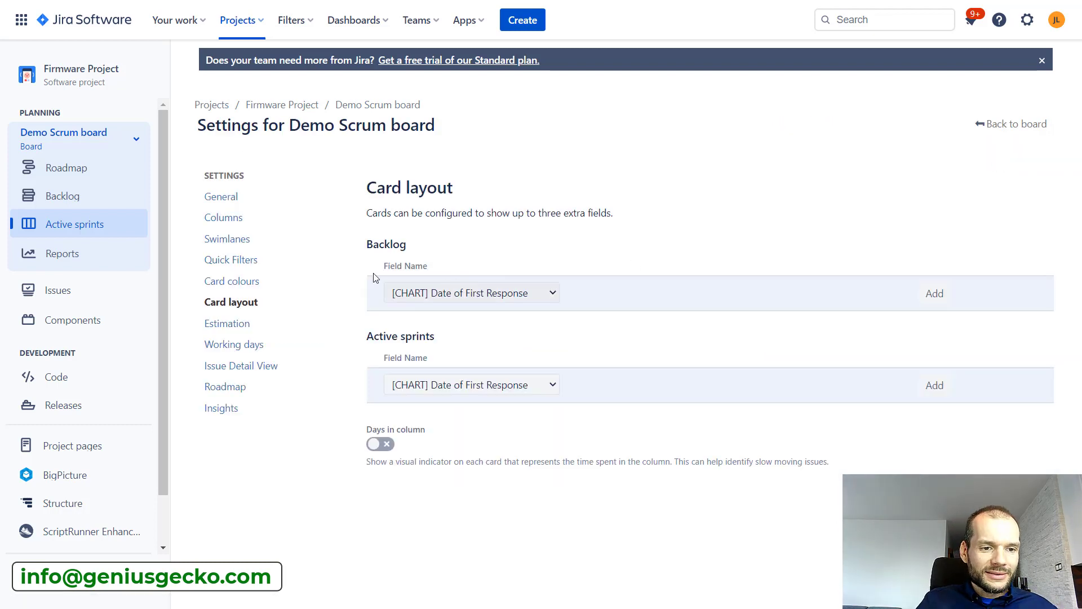
{"action": "left_click", "coordinate": [231, 239]}
{"action": "left_click", "coordinate": [478, 276]}
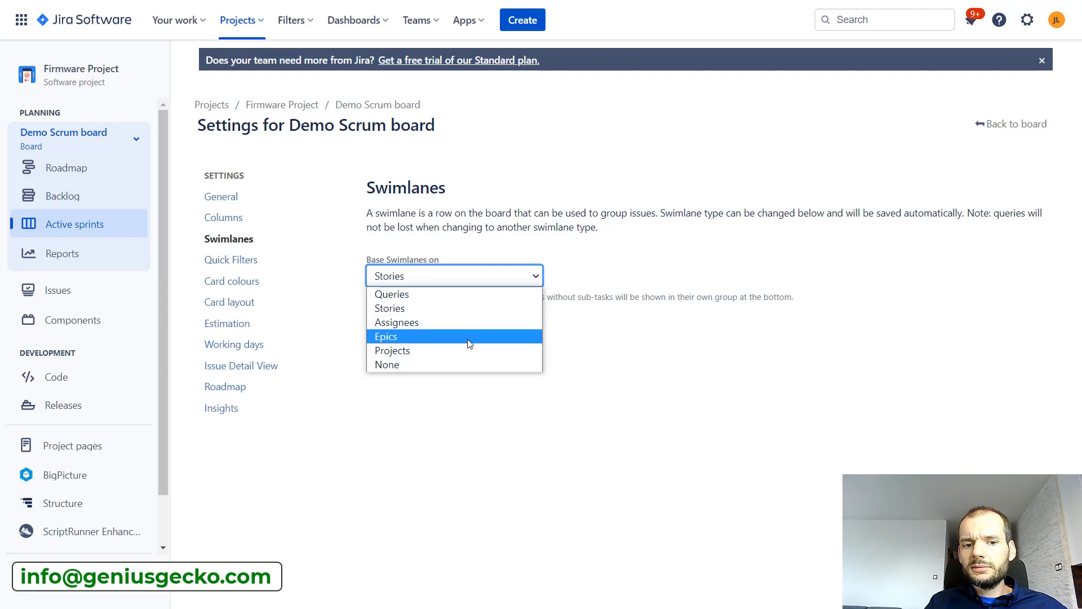
{"action": "left_click", "coordinate": [471, 295]}
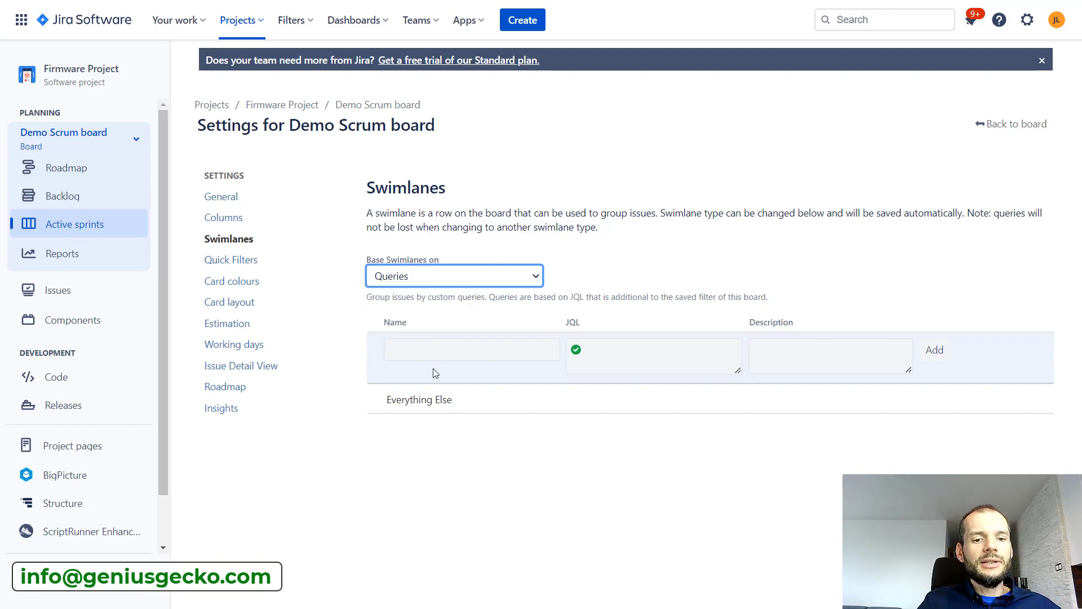
{"action": "left_click", "coordinate": [680, 362]}
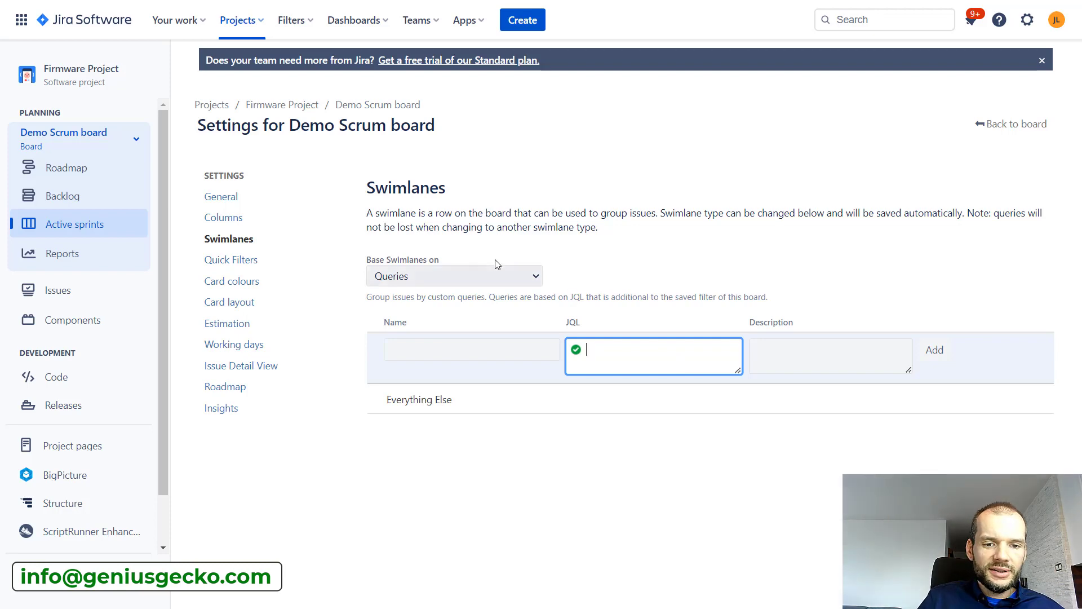
{"action": "left_click", "coordinate": [483, 276]}
{"action": "left_click", "coordinate": [421, 337]}
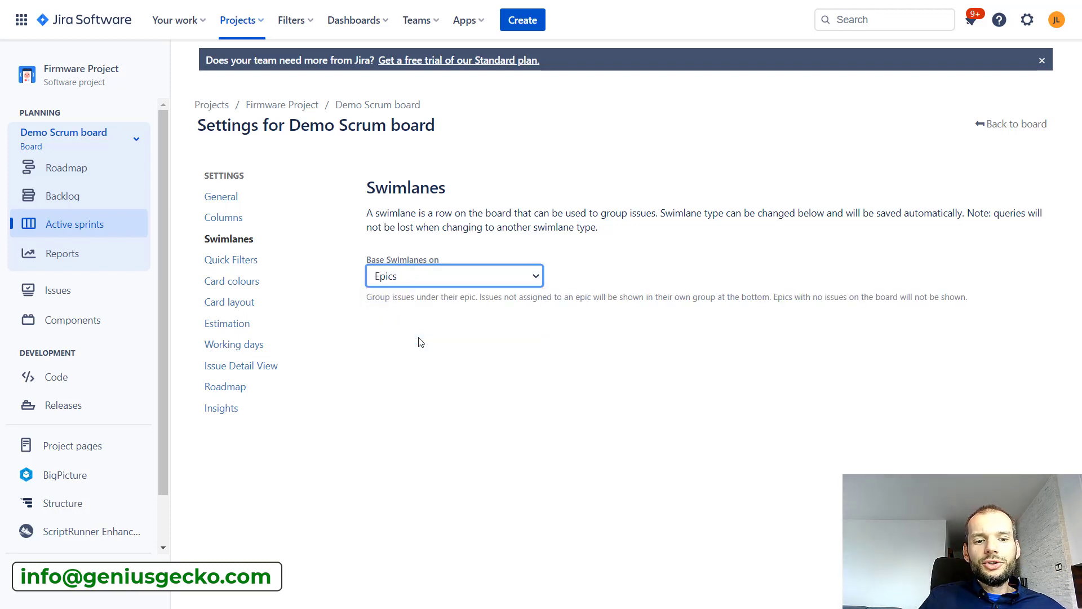
{"action": "left_click", "coordinate": [1002, 129]}
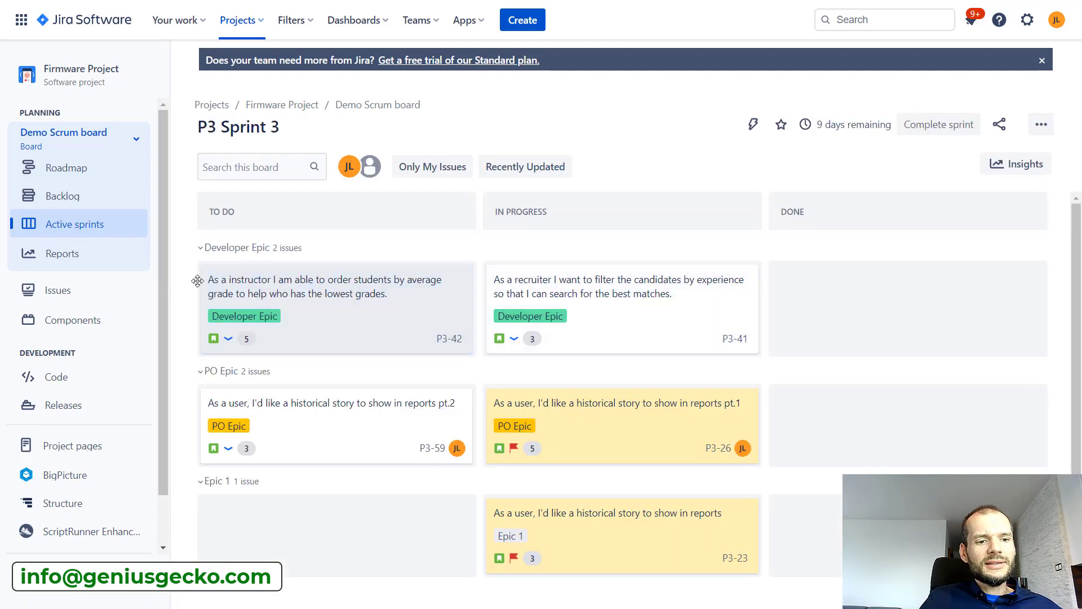
Collapse the three epic swimlanes one by one, and expand Developer Epic and PO Epic again.
{"action": "left_click", "coordinate": [200, 250]}
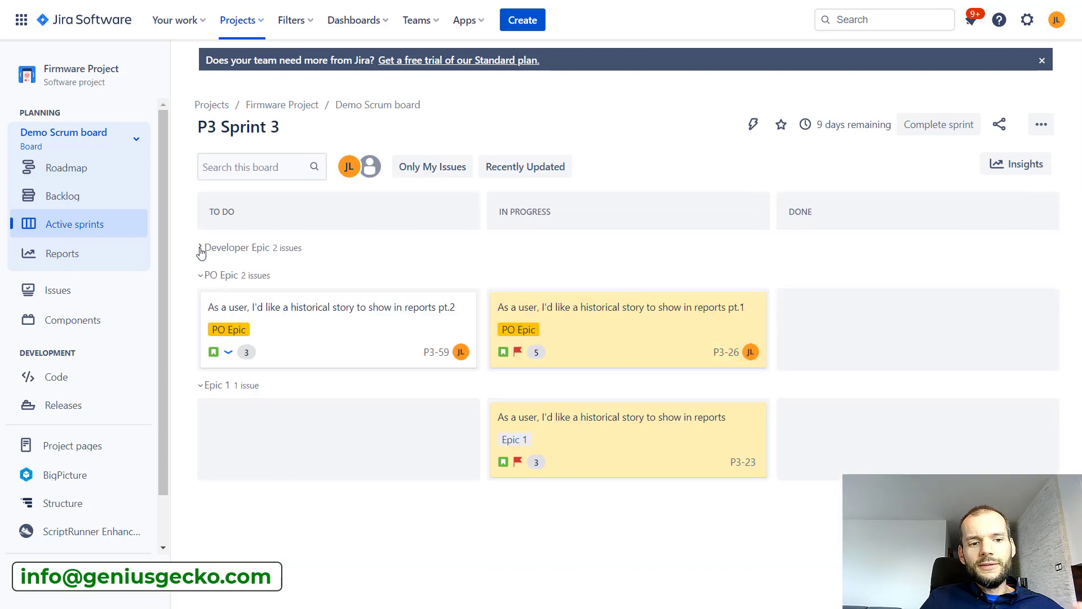
{"action": "left_click", "coordinate": [202, 277]}
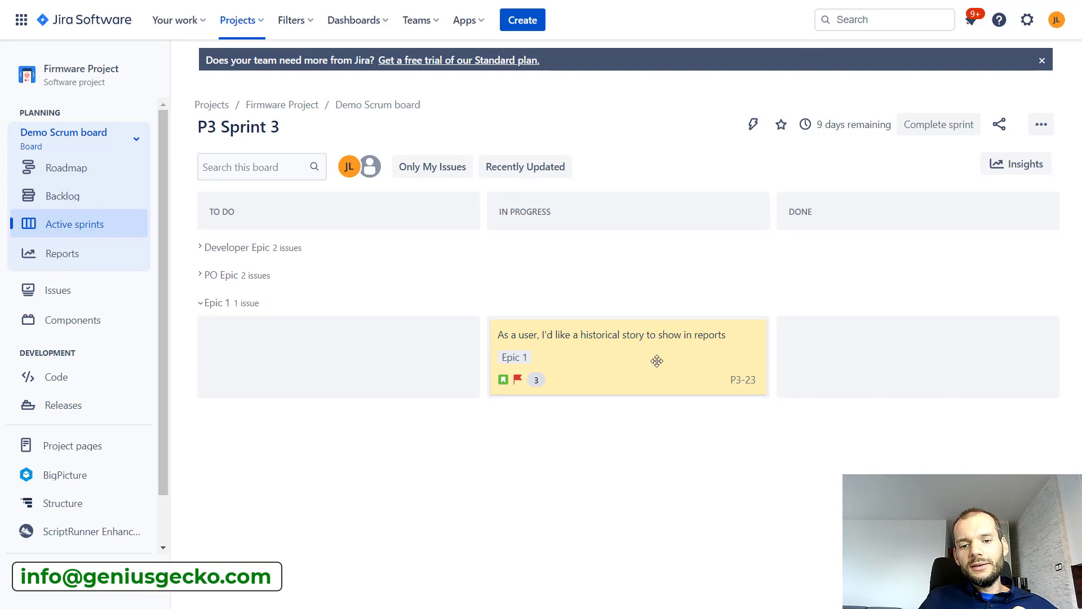
{"action": "left_click", "coordinate": [199, 303]}
{"action": "left_click", "coordinate": [200, 276]}
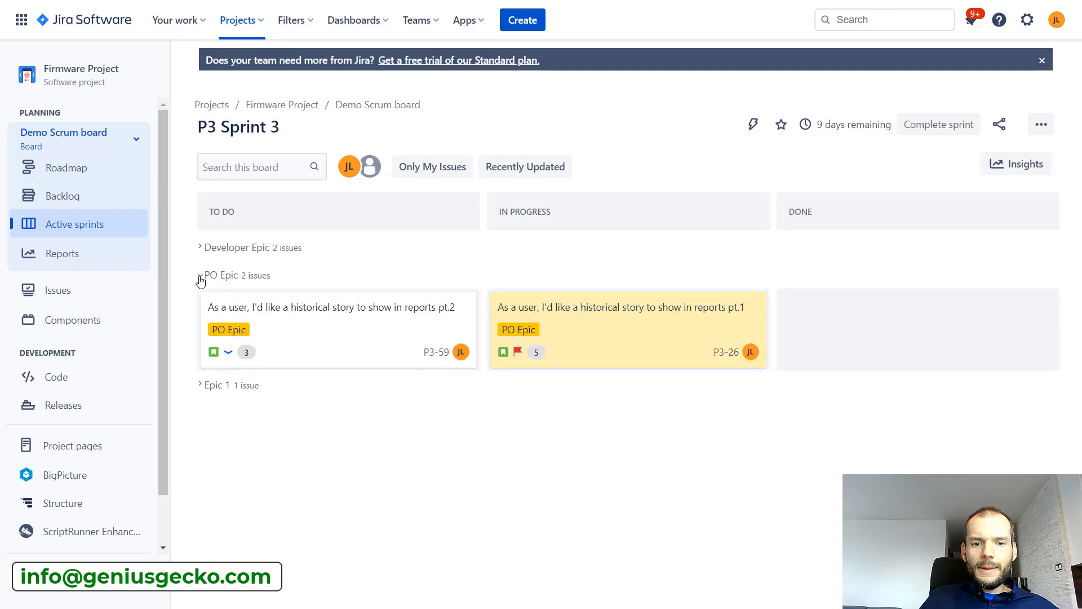
{"action": "left_click", "coordinate": [200, 249]}
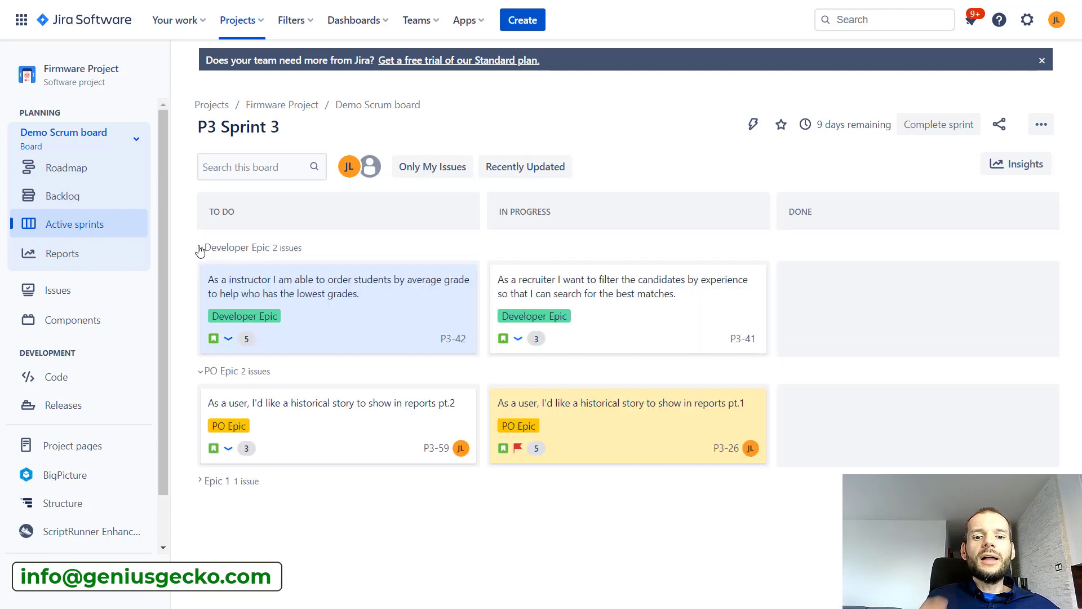
{"action": "left_click", "coordinate": [200, 371]}
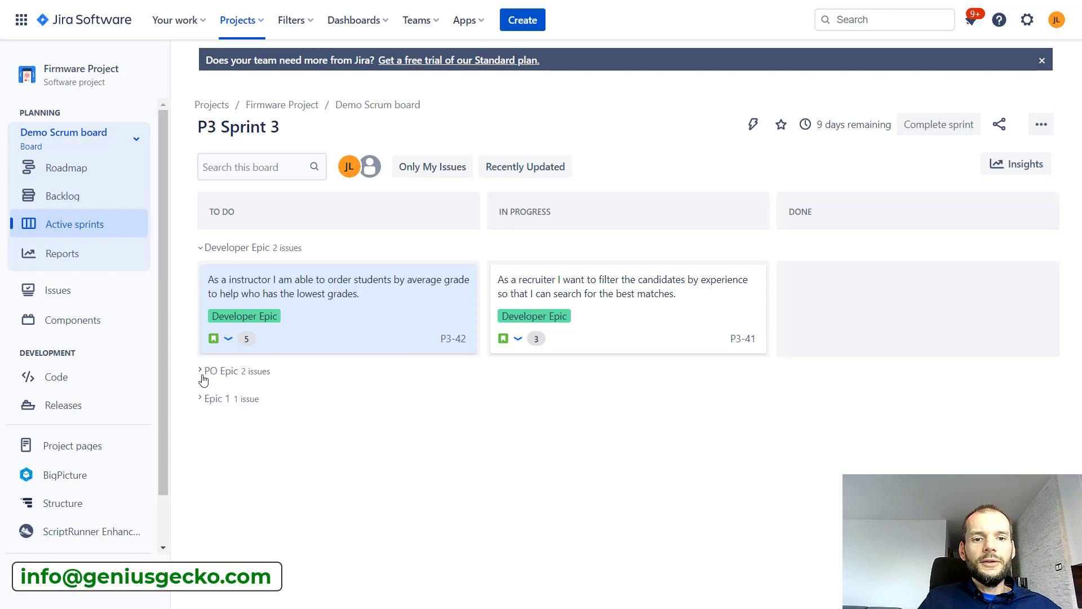
{"action": "left_click", "coordinate": [215, 165]}
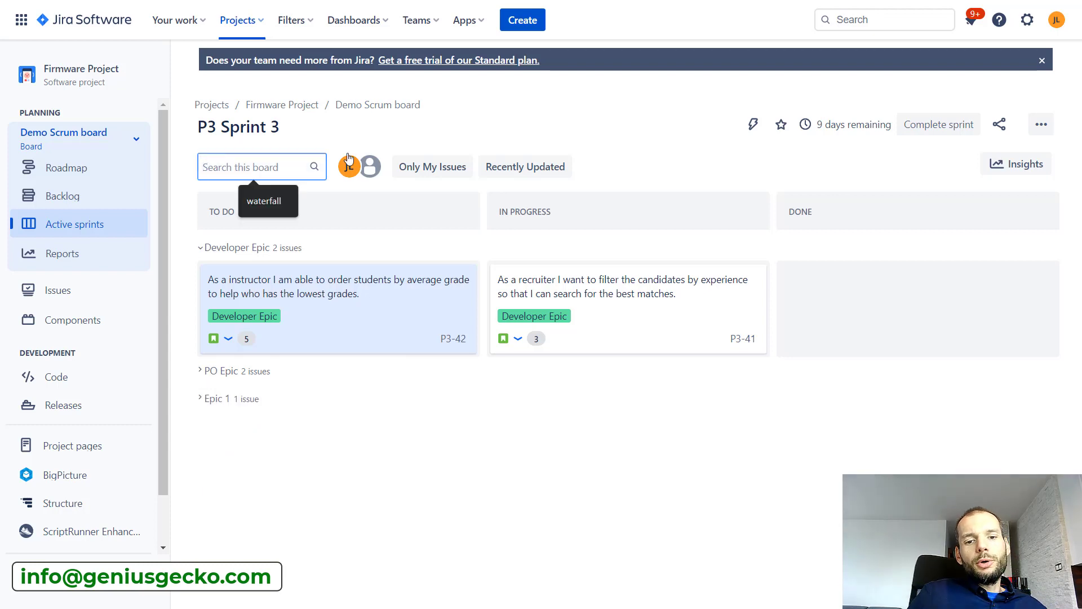
{"action": "left_click", "coordinate": [202, 372]}
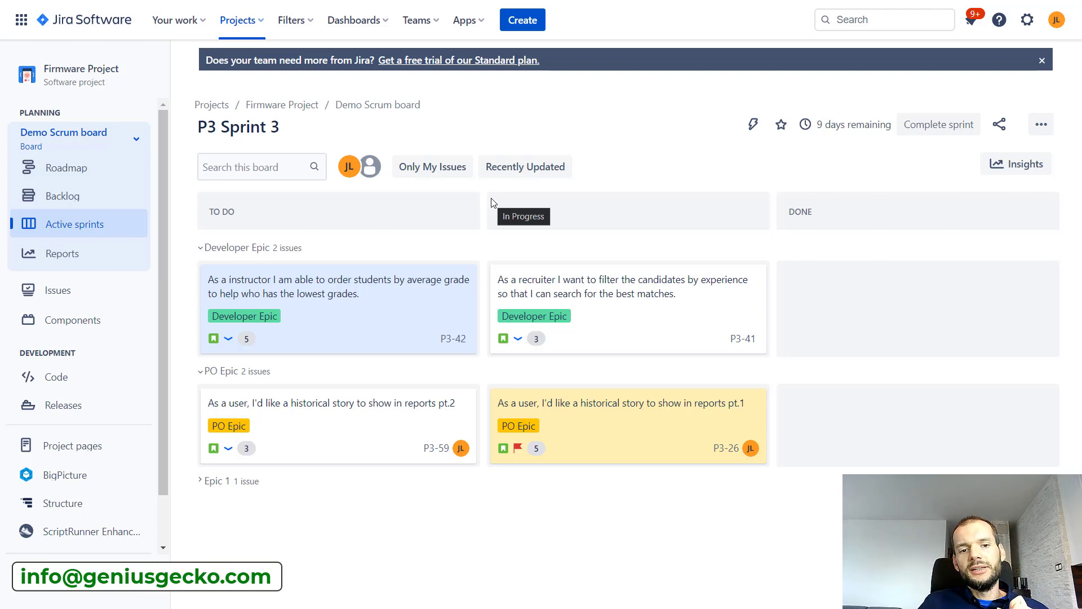
Filter the sprint board with Only My Issues, and clear the filter again.
{"action": "left_click", "coordinate": [450, 178]}
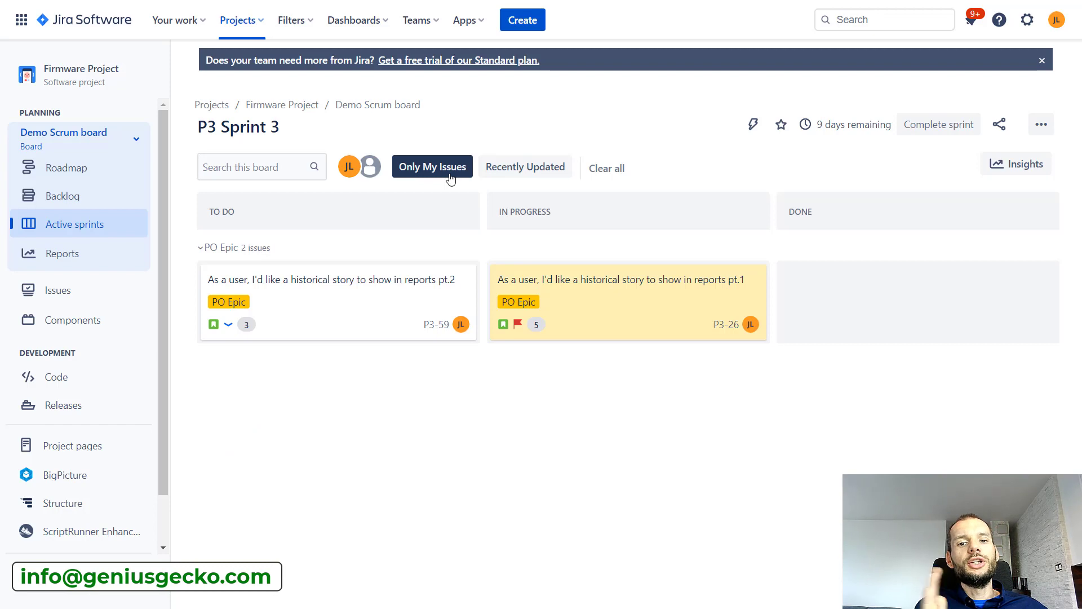
{"action": "left_click", "coordinate": [608, 169]}
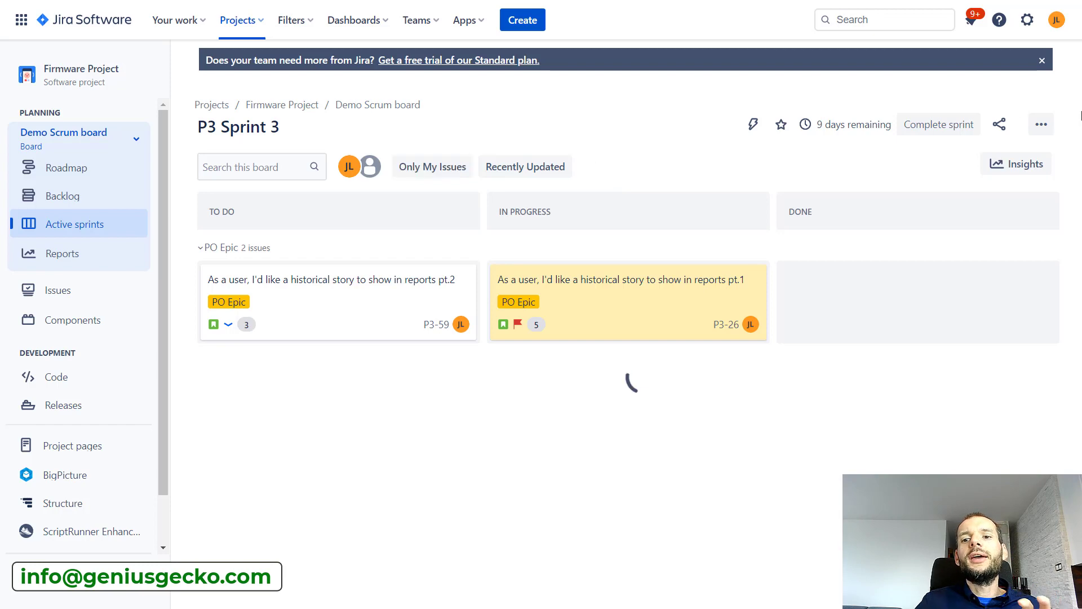
{"action": "left_click", "coordinate": [1041, 124]}
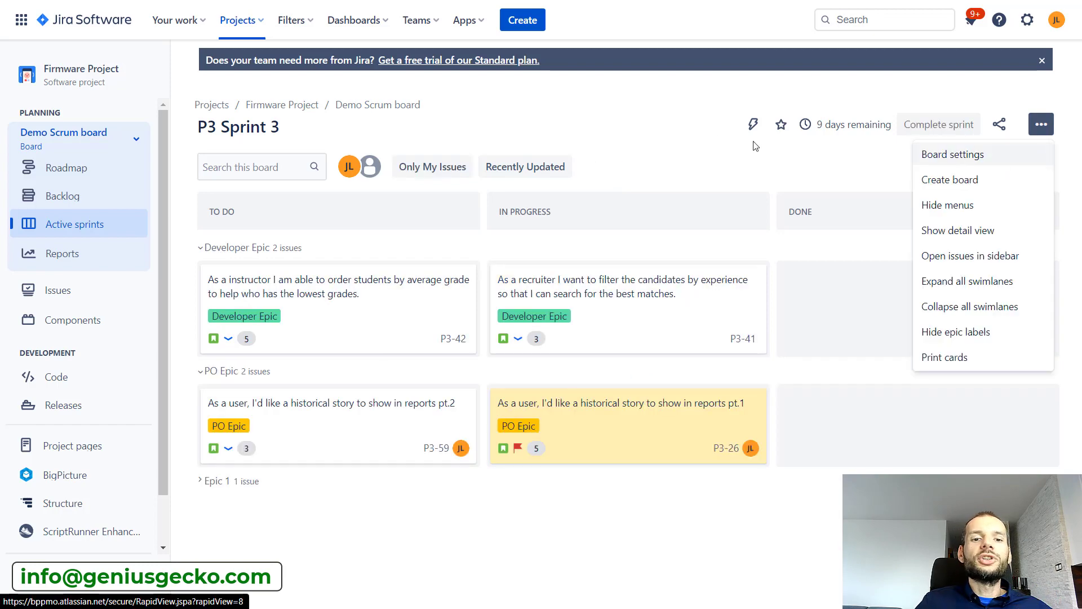
{"action": "left_click", "coordinate": [676, 133]}
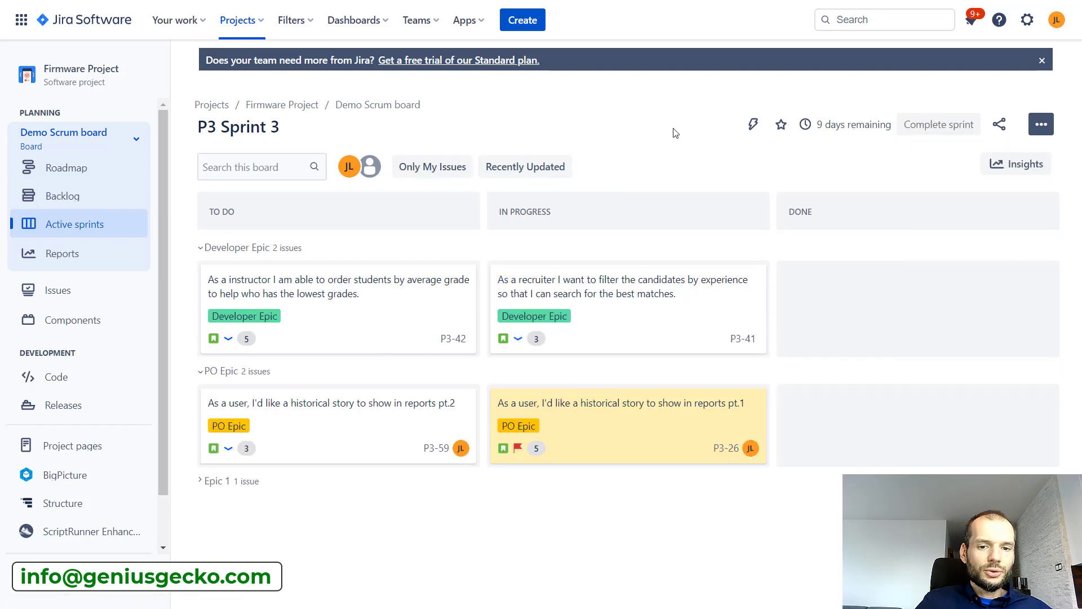
Create another sprint from the backlog below the running P3 Sprint 3.
{"action": "left_click", "coordinate": [65, 204]}
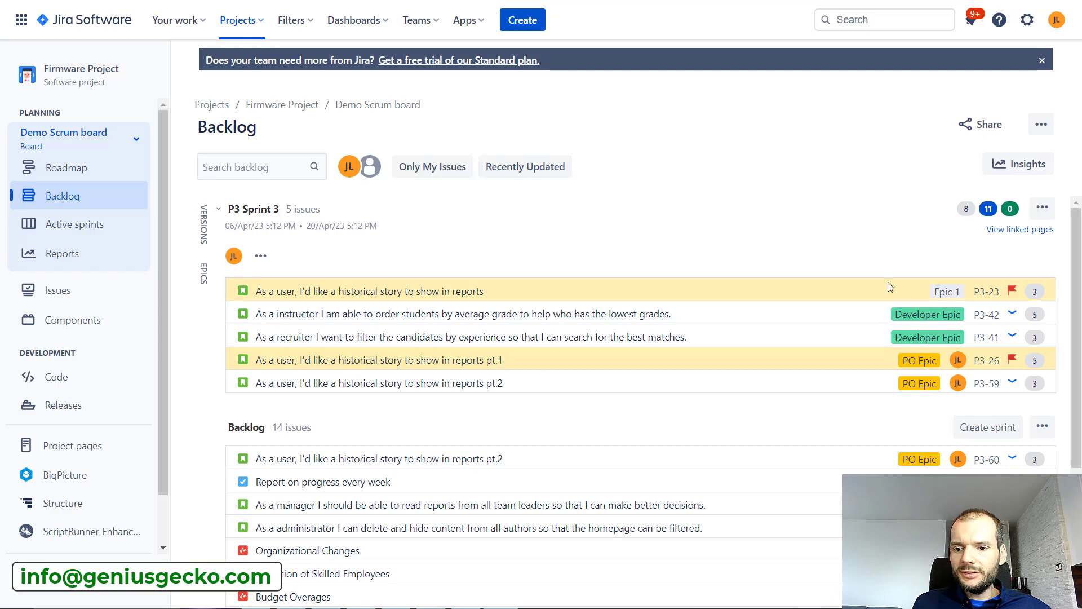
{"action": "left_click", "coordinate": [991, 431]}
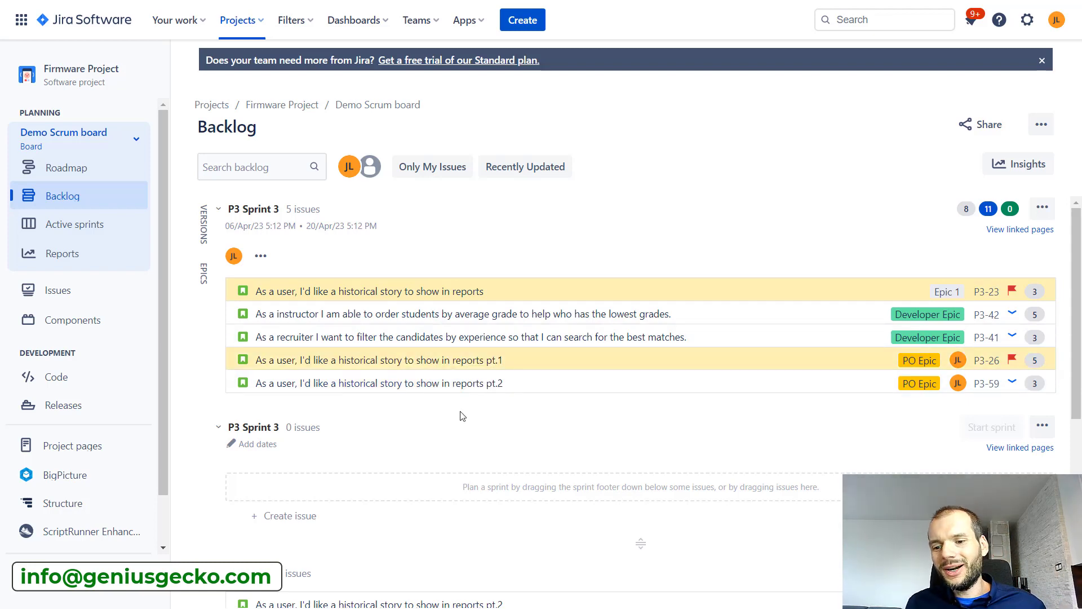
{"action": "scroll", "coordinate": [467, 435], "scroll_direction": "down", "scroll_amount": 2}
{"action": "scroll", "coordinate": [466, 434], "scroll_direction": "up", "scroll_amount": 2}
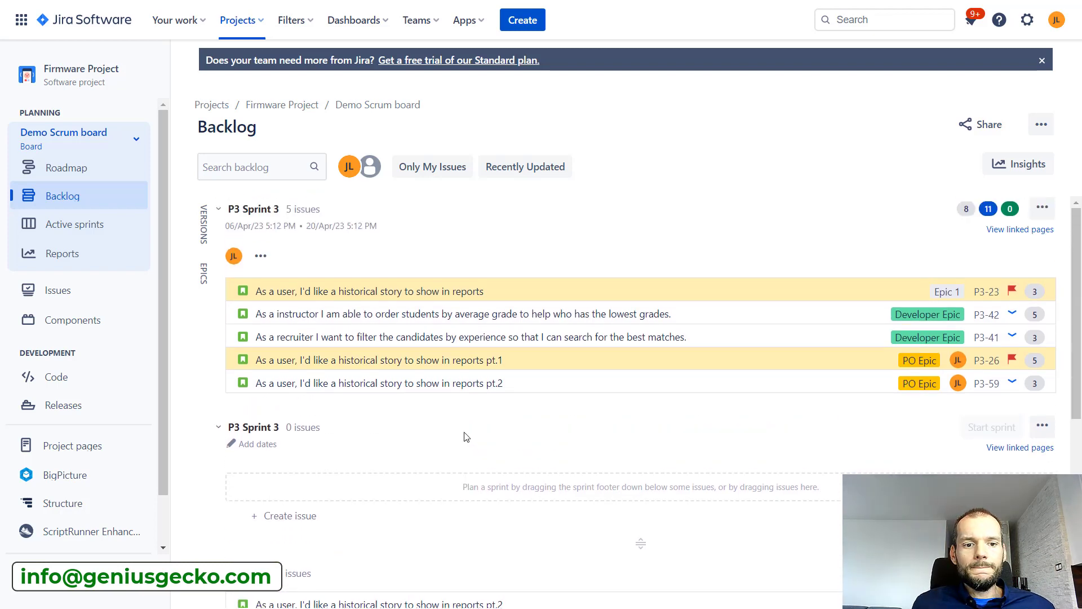
{"action": "scroll", "coordinate": [466, 437], "scroll_direction": "down", "scroll_amount": 2}
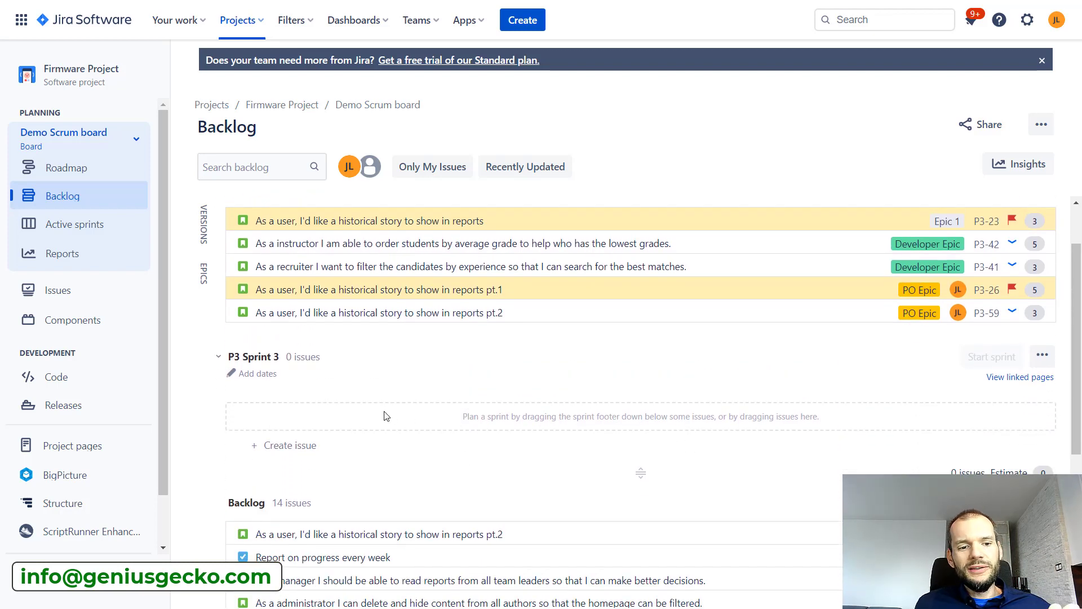
Examine the sprint commitment in the backlog insights for P3 Sprint 3, and close the insights.
{"action": "left_click", "coordinate": [1028, 165]}
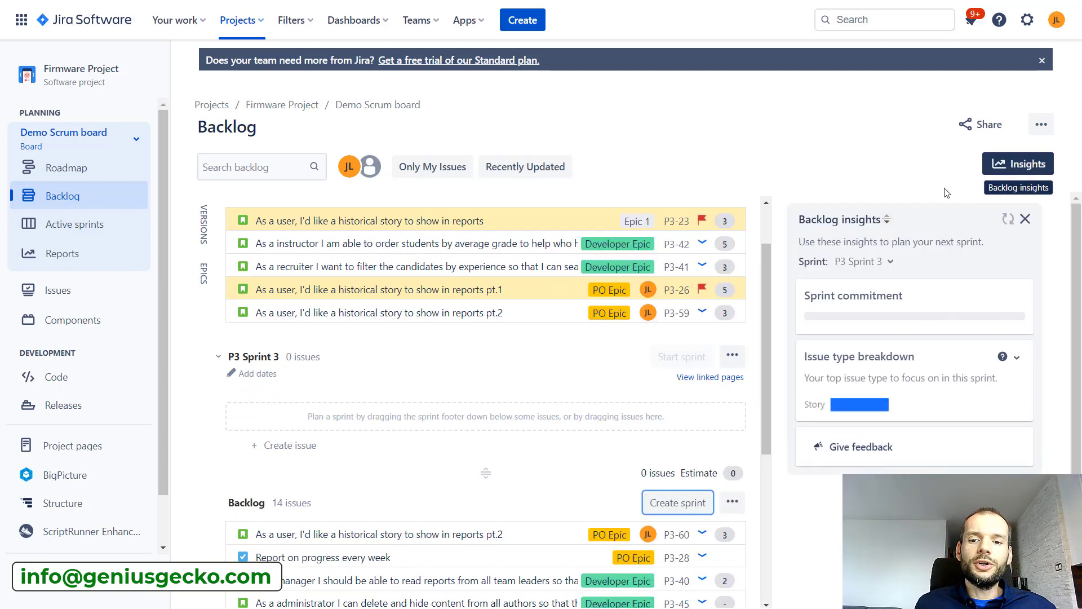
{"action": "left_click_drag", "start_coordinate": [818, 299], "coordinate": [999, 375]}
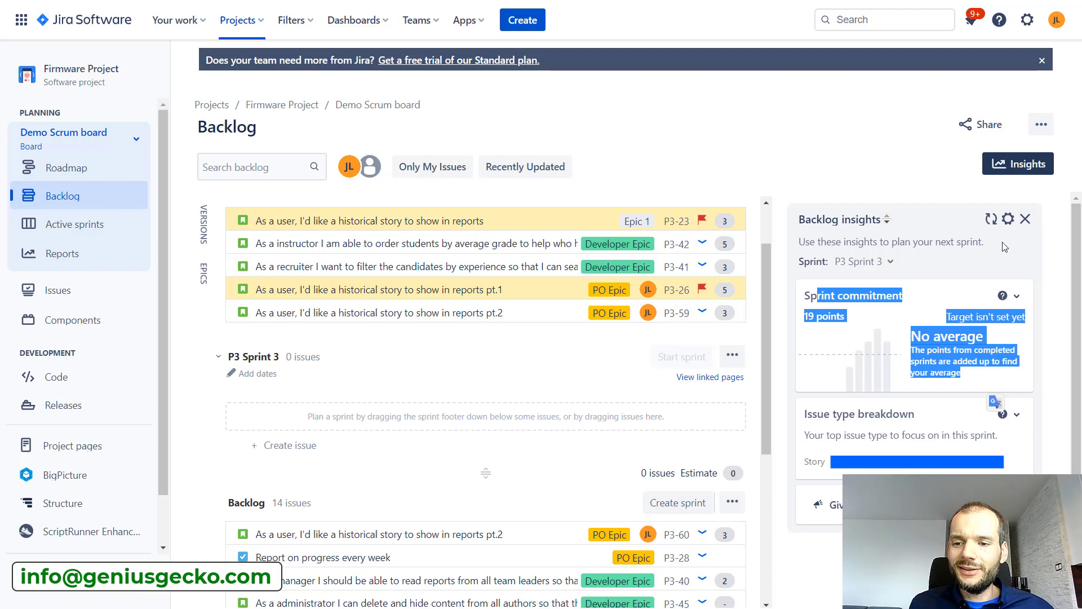
{"action": "left_click", "coordinate": [961, 357]}
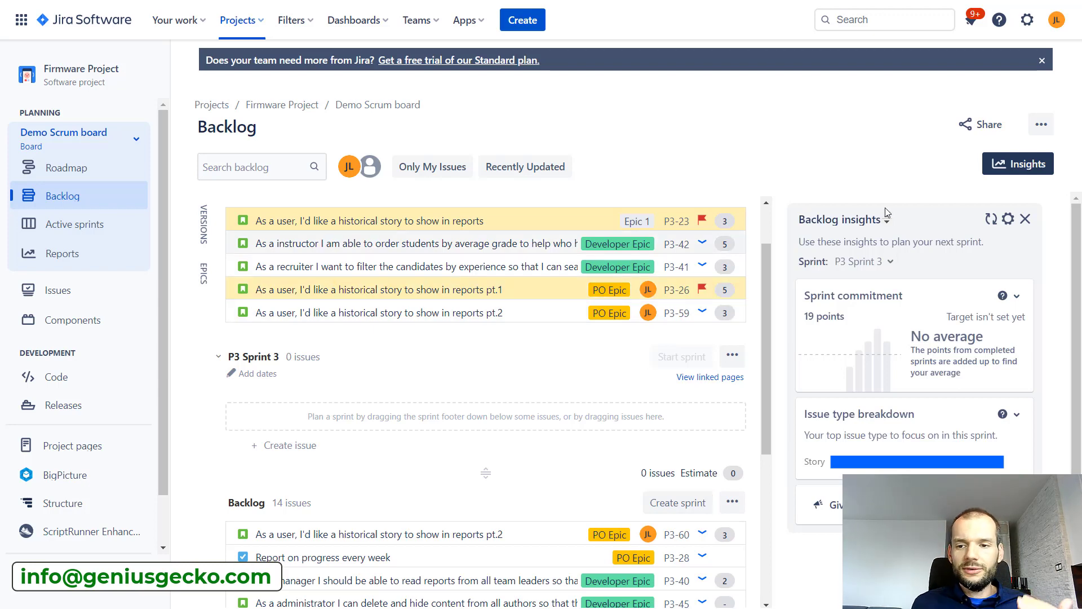
{"action": "left_click", "coordinate": [1025, 219]}
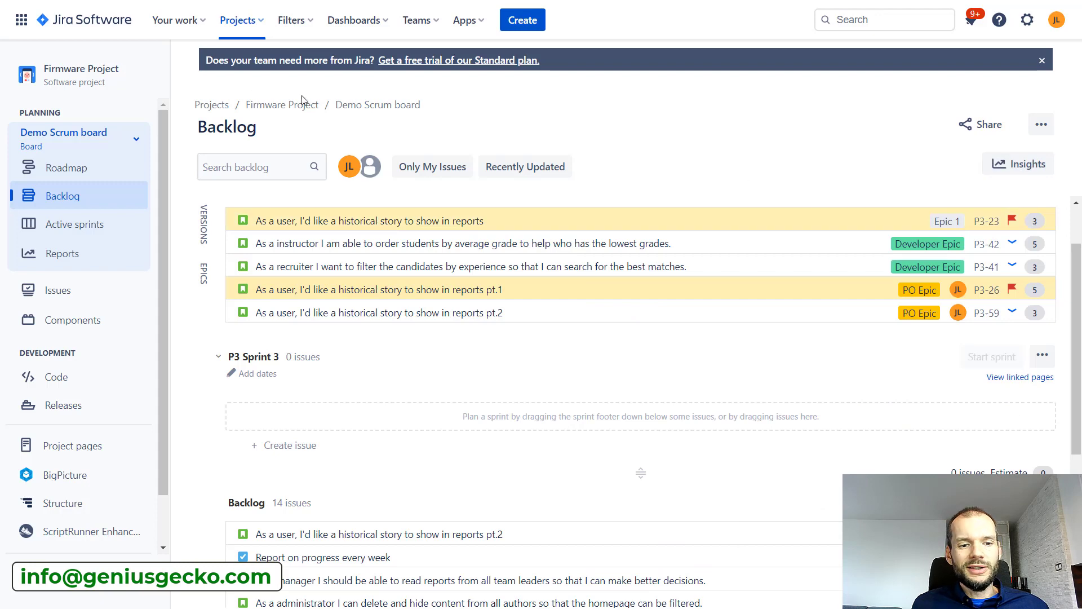
Move the pt.2 story P3-60 and the manager reports story P3-40 from the backlog into the new sprint, with P3-40 first.
{"action": "scroll", "coordinate": [628, 209], "scroll_direction": "down", "scroll_amount": 1}
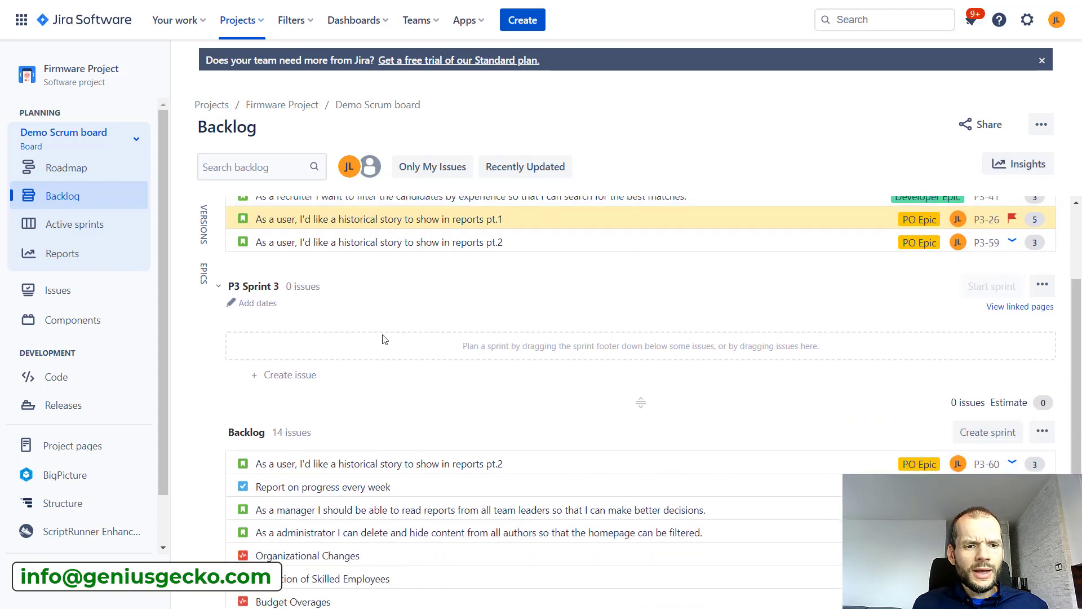
{"action": "left_click_drag", "start_coordinate": [389, 451], "coordinate": [392, 355]}
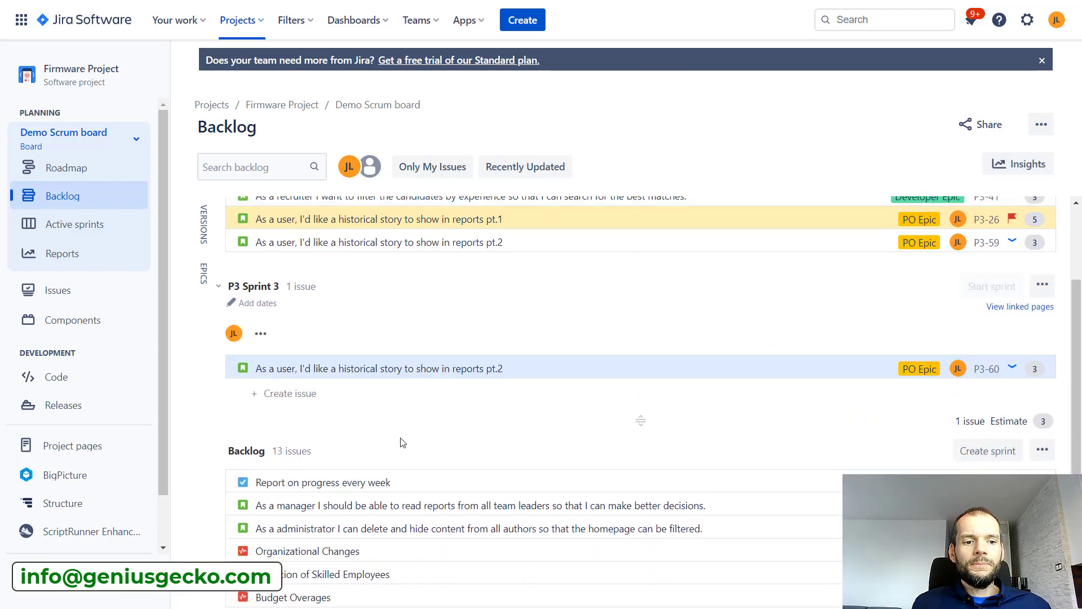
{"action": "left_click_drag", "start_coordinate": [406, 492], "coordinate": [433, 488]}
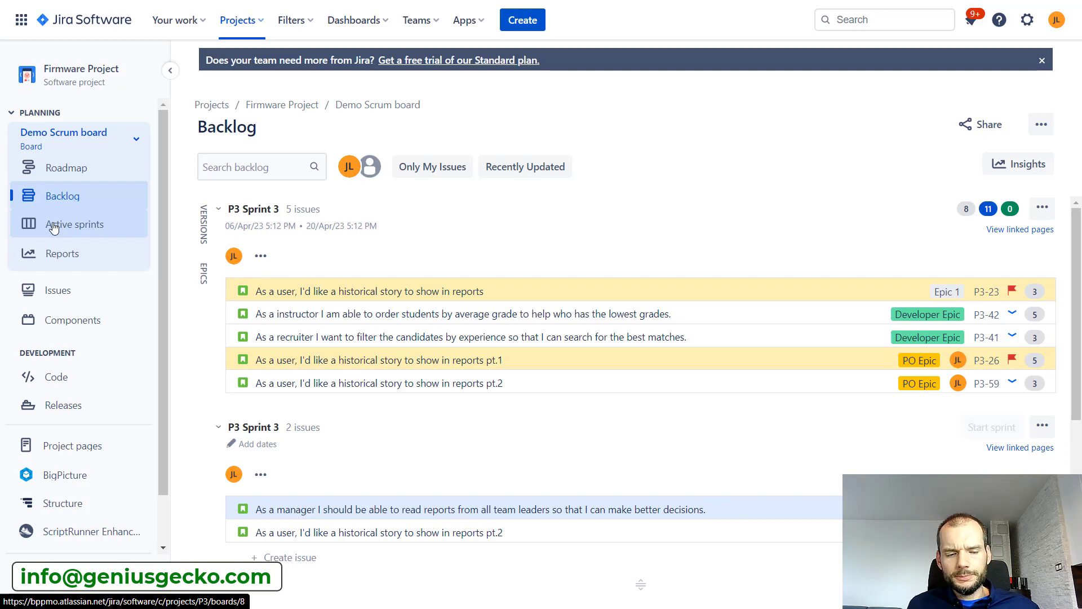
{"action": "left_click", "coordinate": [848, 287]}
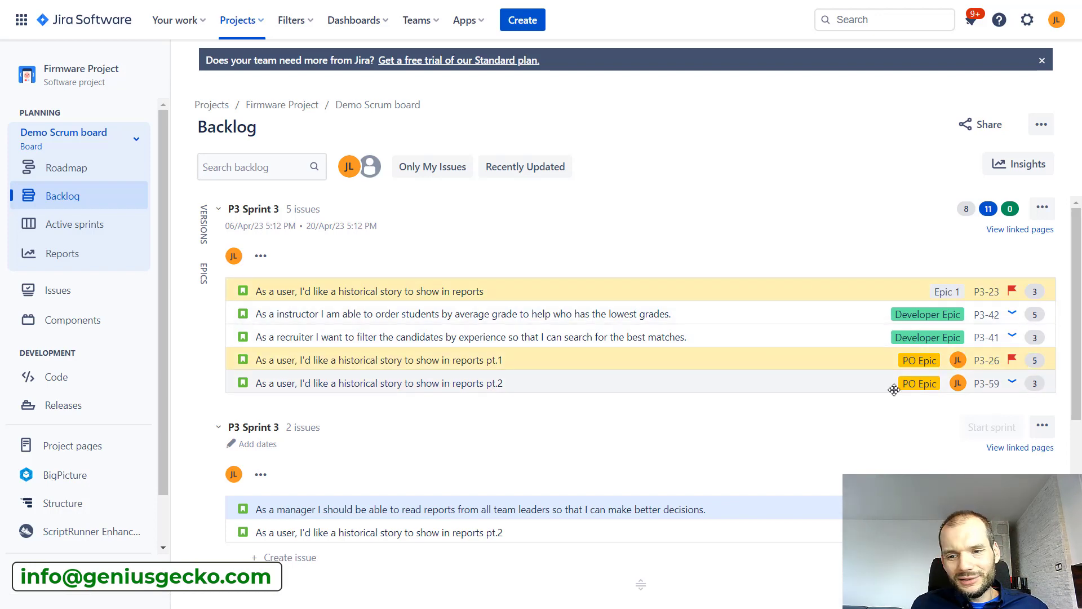
Add the Status field to the backlog cards in the Demo Scrum board's card layout settings.
{"action": "left_click", "coordinate": [755, 346], "text": "ctrl"}
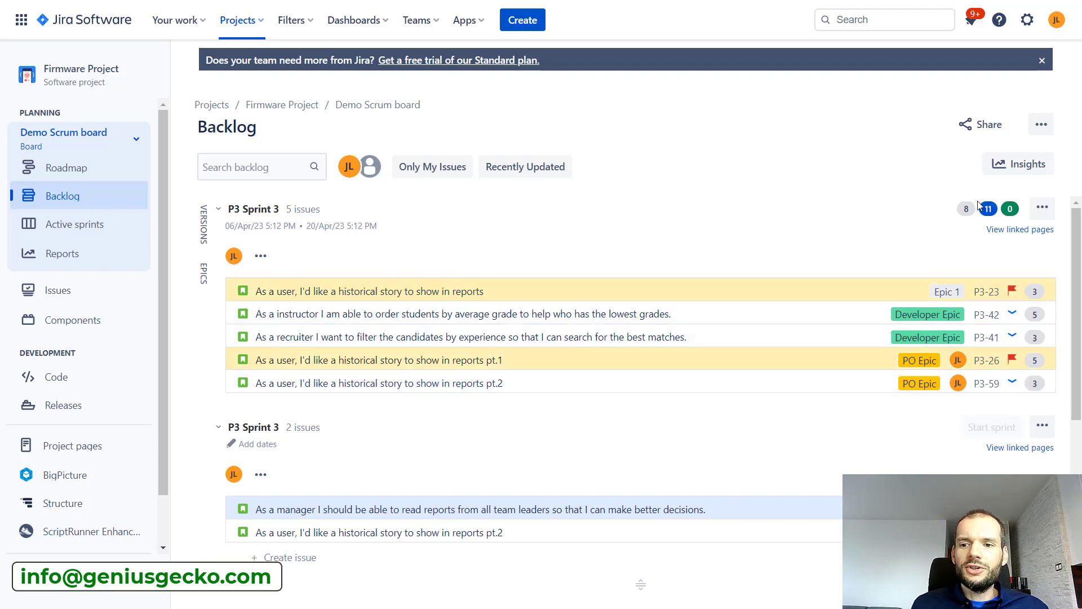
{"action": "left_click", "coordinate": [1042, 124]}
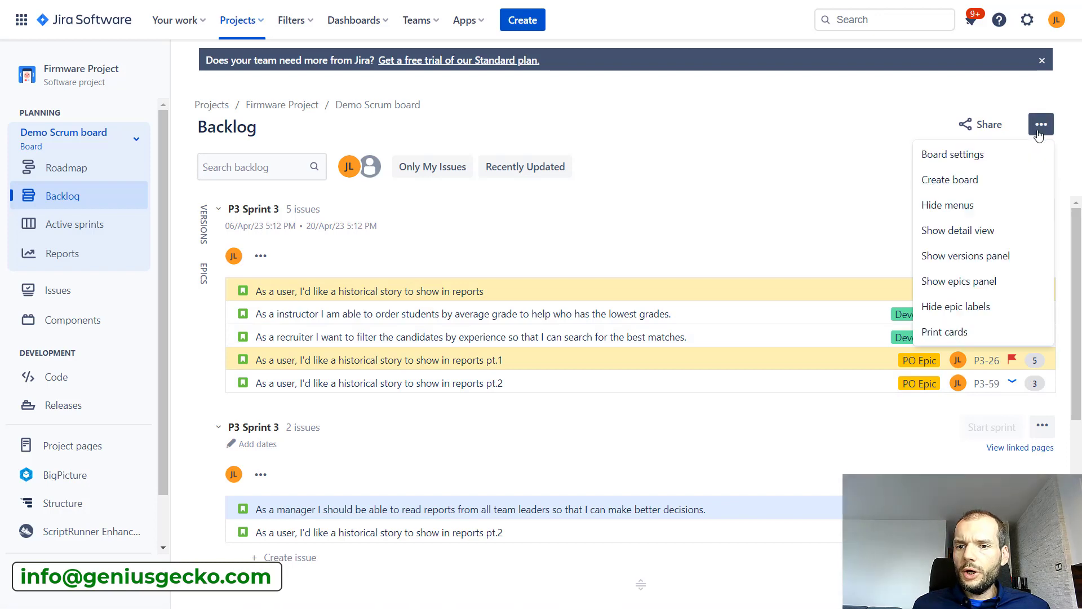
{"action": "left_click", "coordinate": [1008, 163]}
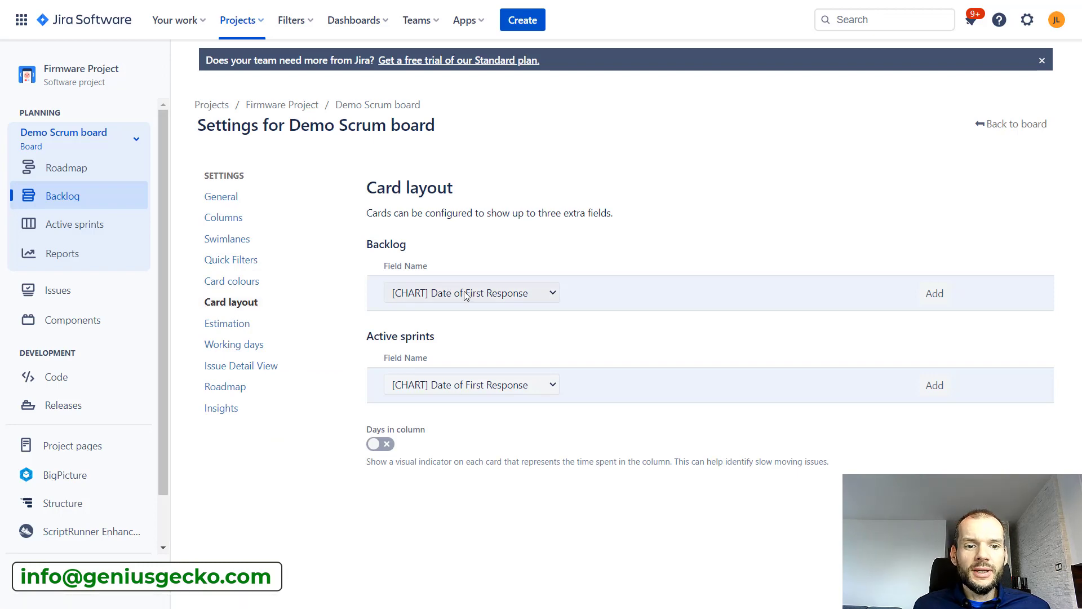
{"action": "left_click_drag", "start_coordinate": [362, 235], "coordinate": [422, 253]}
{"action": "left_click", "coordinate": [420, 246]}
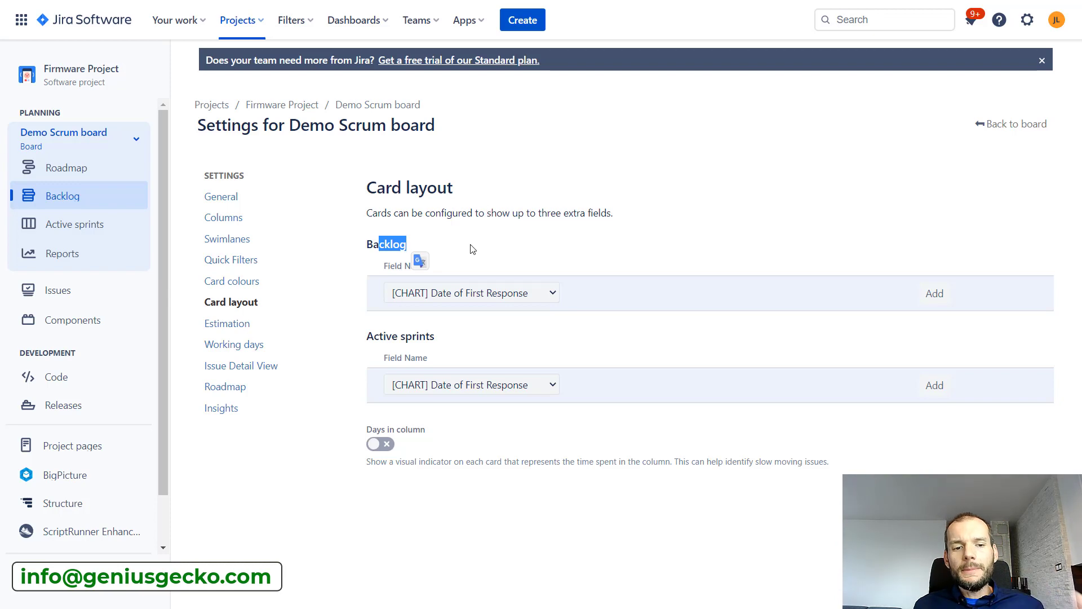
{"action": "left_click_drag", "start_coordinate": [392, 336], "coordinate": [466, 351]}
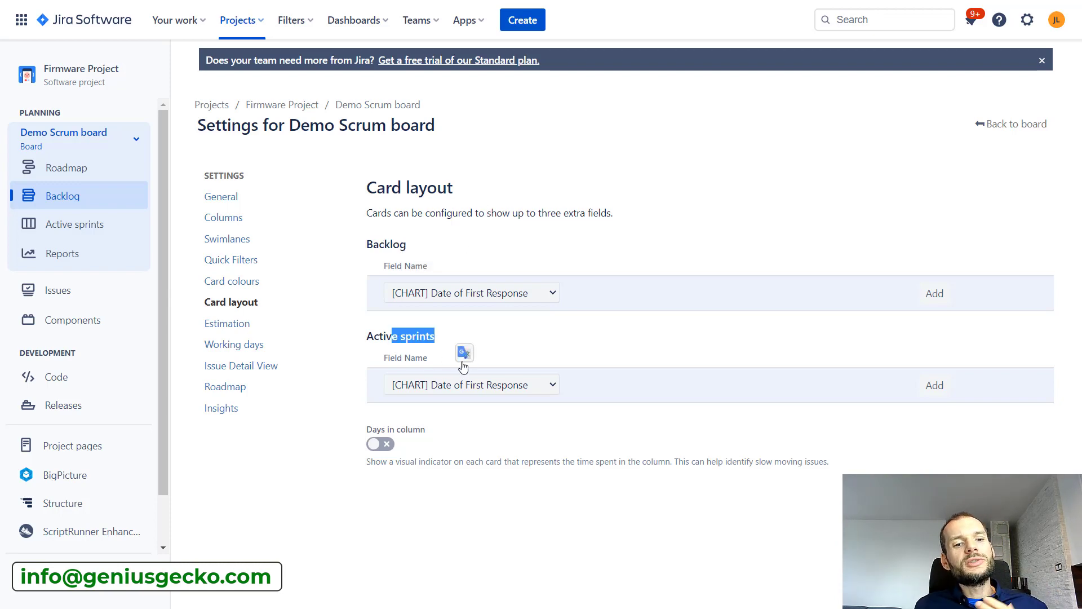
{"action": "left_click", "coordinate": [465, 292]}
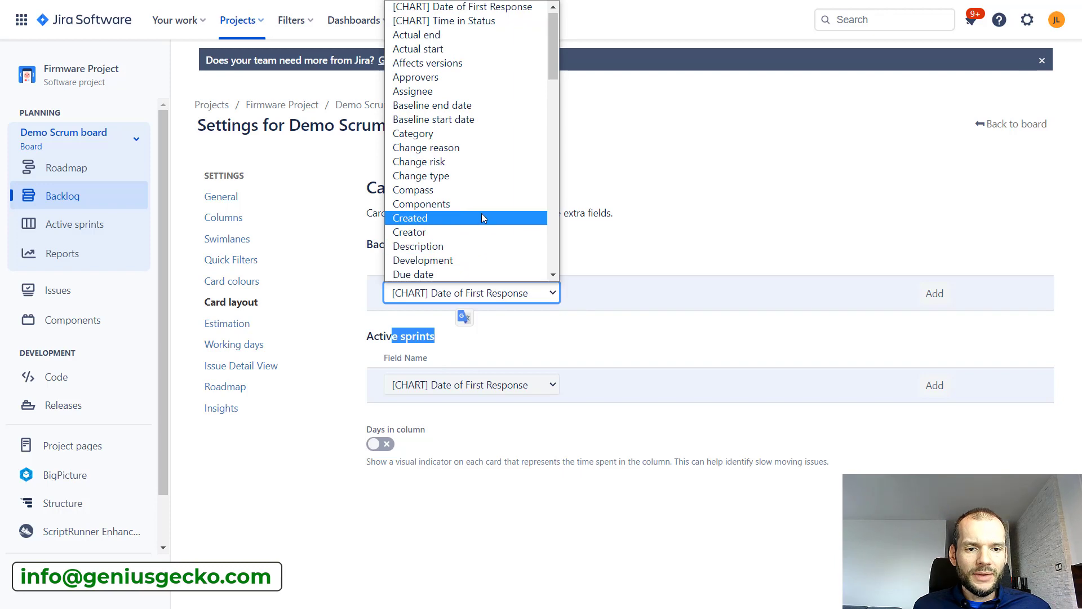
{"action": "type", "text": "st"}
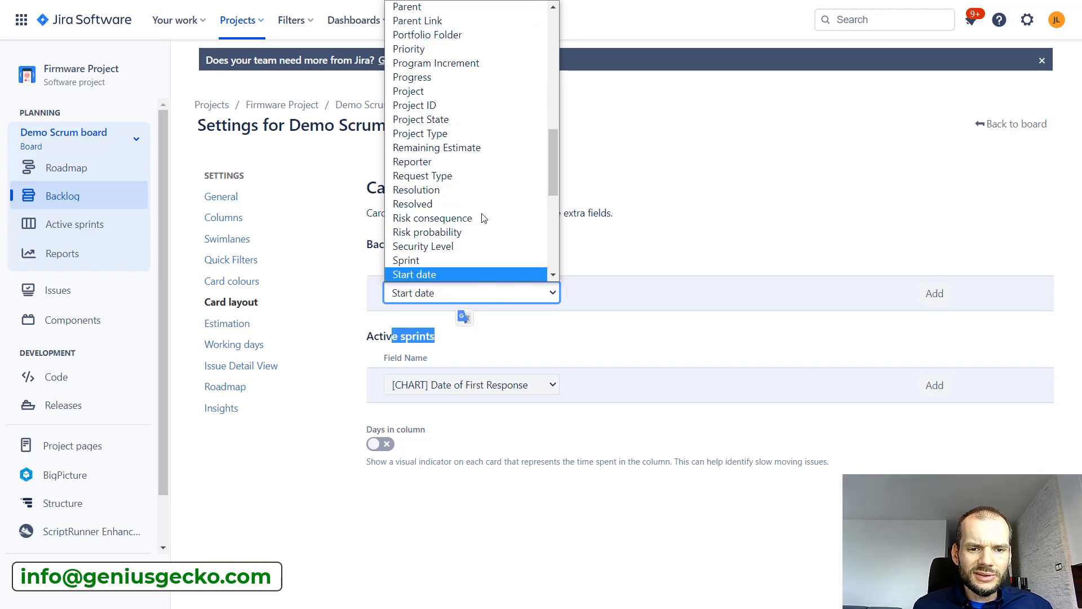
{"action": "scroll", "coordinate": [482, 218], "scroll_direction": "down", "scroll_amount": 3}
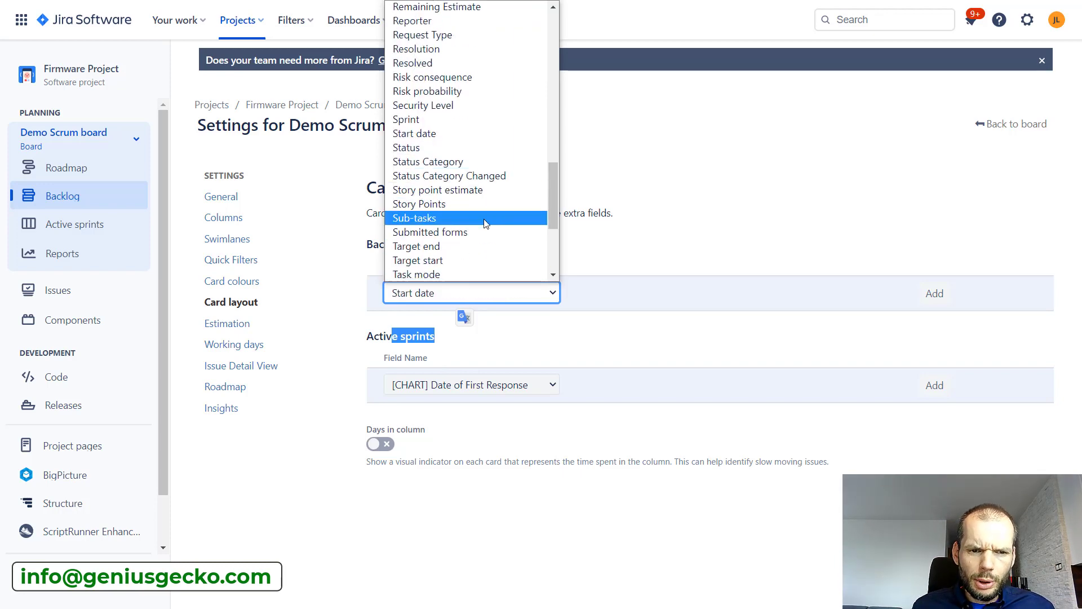
{"action": "left_click", "coordinate": [457, 148]}
{"action": "left_click", "coordinate": [932, 292]}
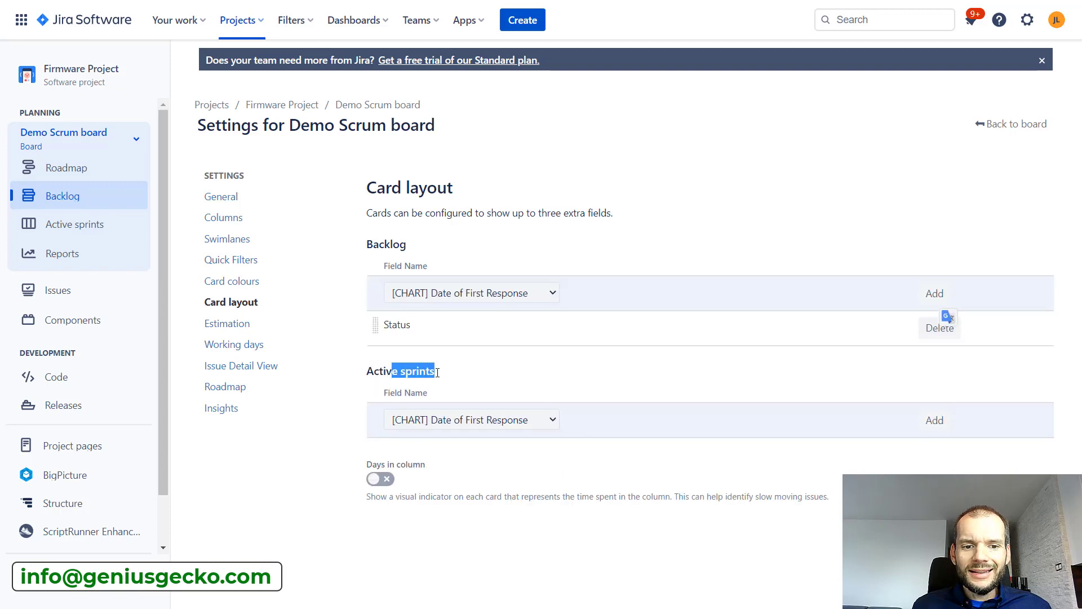
Add the Status field to the active sprints cards, and return to the backlog to review the issues in both sprints.
{"action": "left_click", "coordinate": [422, 424]}
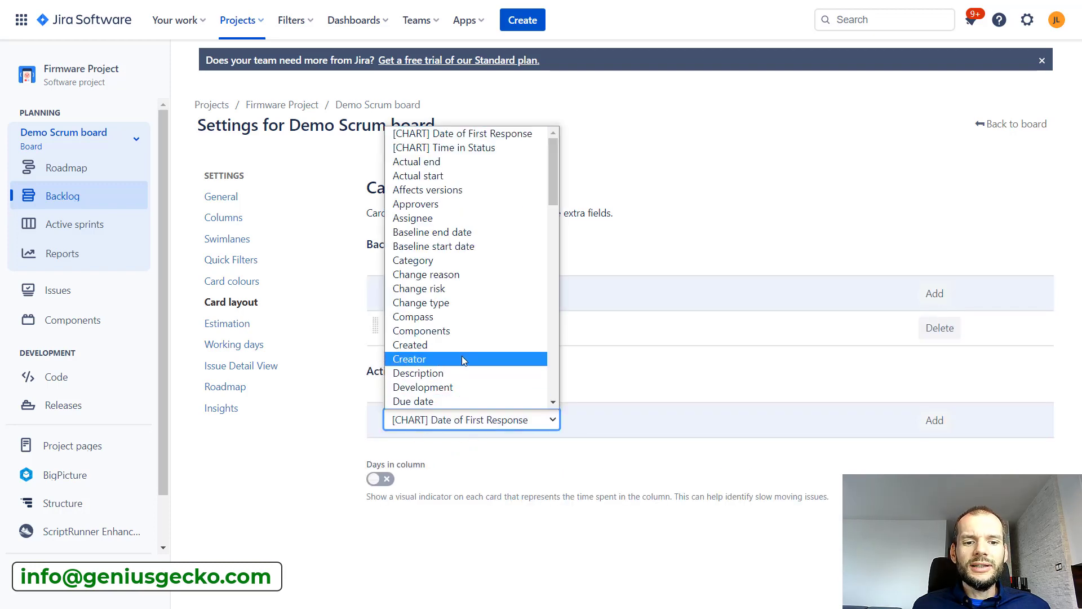
{"action": "scroll", "coordinate": [462, 356], "scroll_direction": "down", "scroll_amount": 3}
{"action": "scroll", "coordinate": [463, 356], "scroll_direction": "down", "scroll_amount": 9}
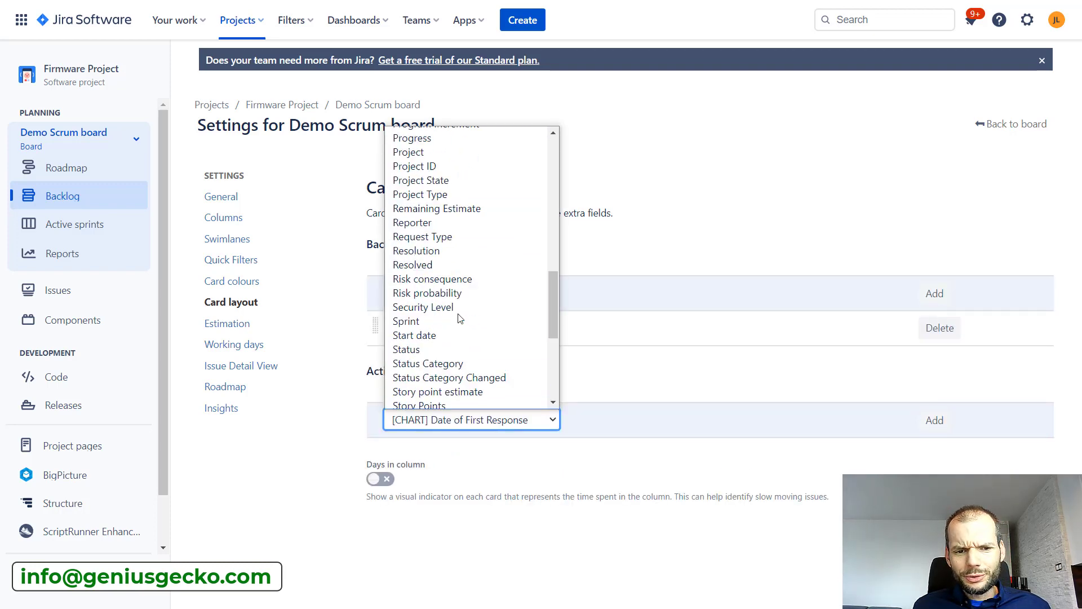
{"action": "key", "text": "s"}
{"action": "key", "text": "t"}
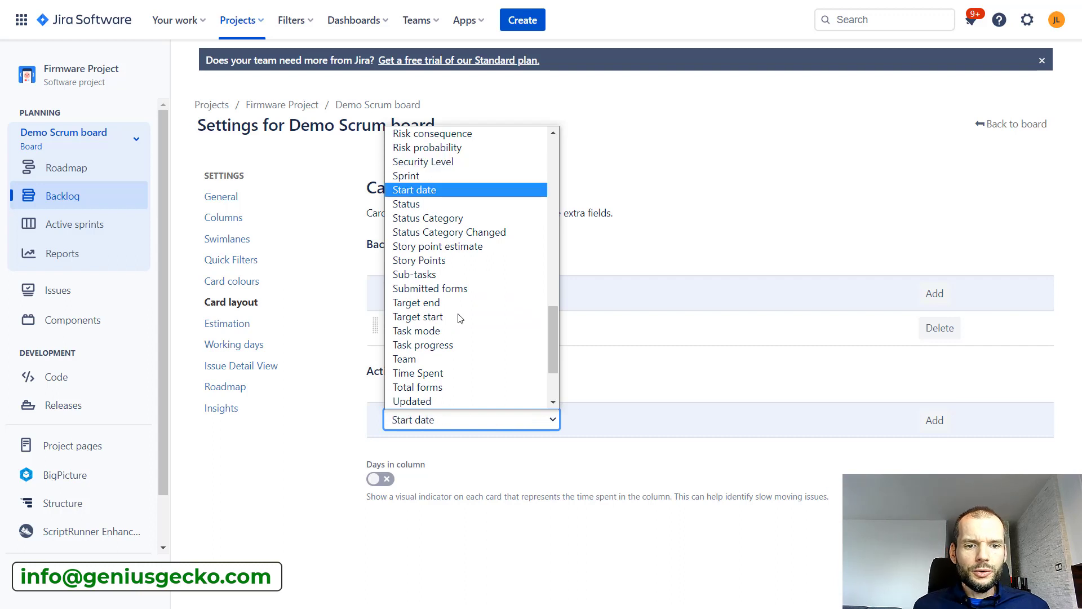
{"action": "left_click", "coordinate": [445, 204]}
{"action": "left_click", "coordinate": [935, 421]}
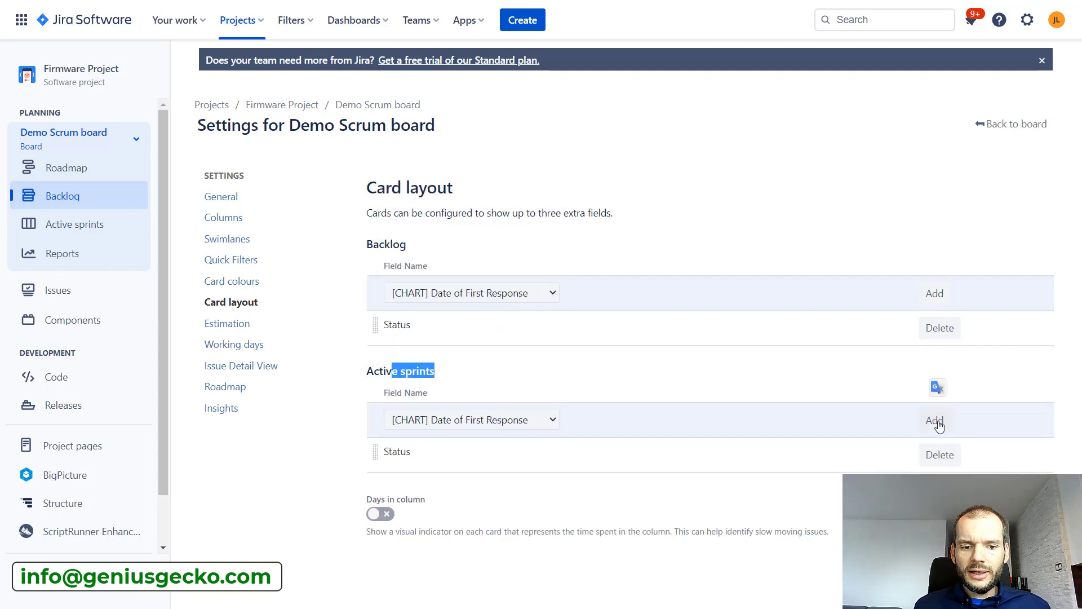
{"action": "left_click", "coordinate": [1008, 126]}
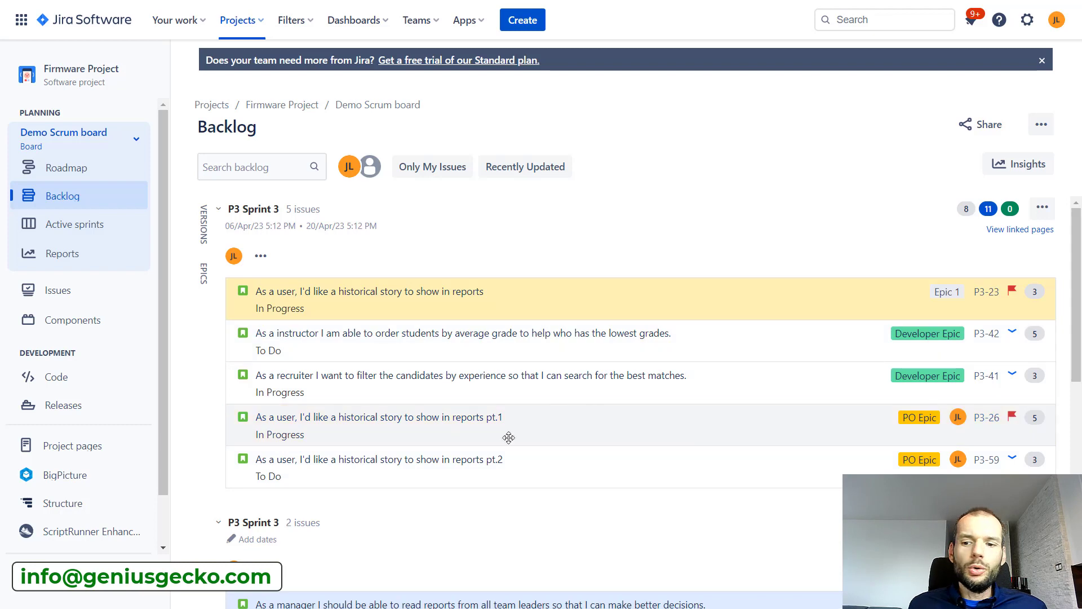
{"action": "scroll", "coordinate": [569, 453], "scroll_direction": "down", "scroll_amount": 2}
{"action": "scroll", "coordinate": [632, 401], "scroll_direction": "down", "scroll_amount": 2}
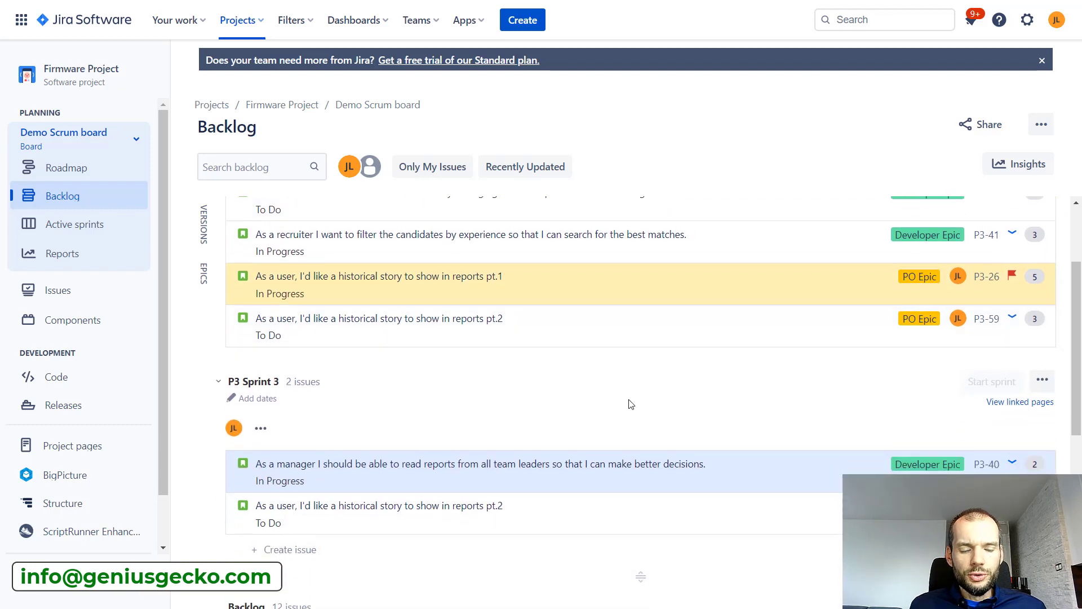
{"action": "scroll", "coordinate": [631, 403], "scroll_direction": "up", "scroll_amount": 4}
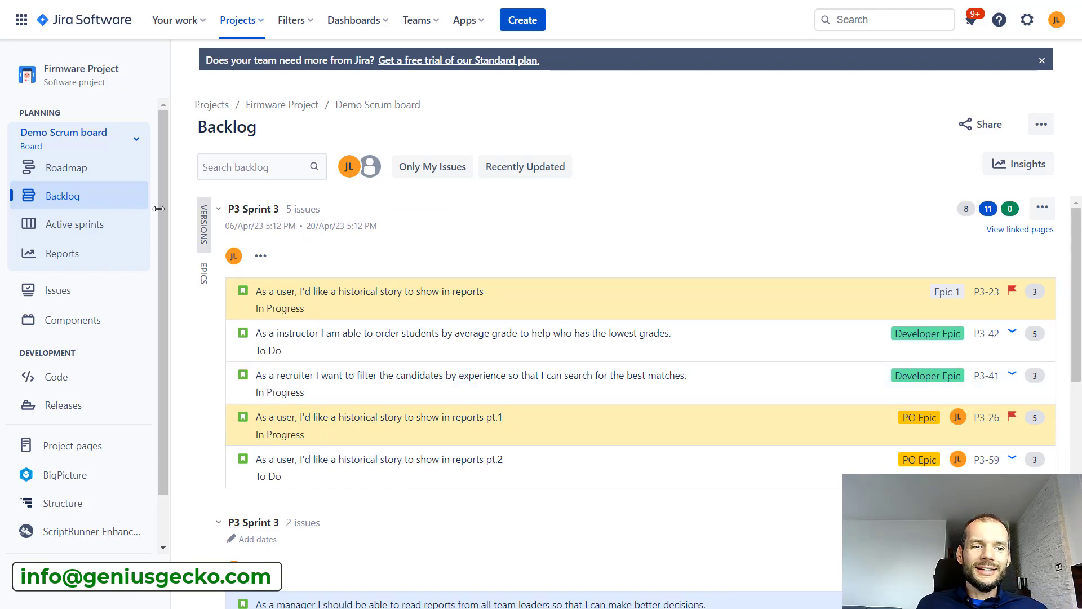
On the active sprint board, move P3-41, P3-26 and P3-59 to Done and P3-42 to In Progress, and check their statuses in the backlog.
{"action": "left_click", "coordinate": [100, 225]}
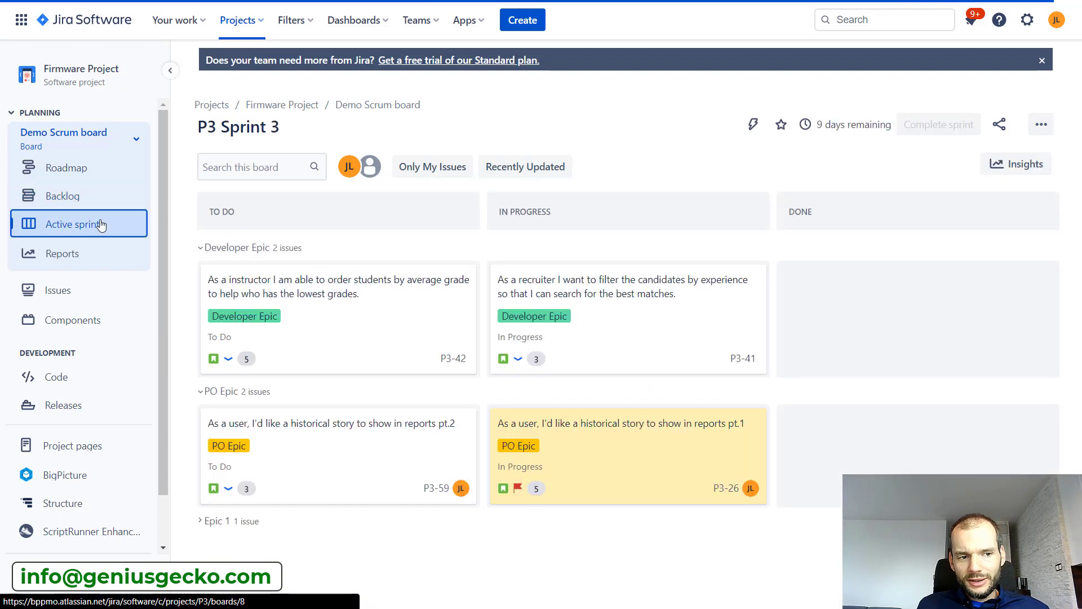
{"action": "left_click_drag", "start_coordinate": [667, 307], "coordinate": [879, 311]}
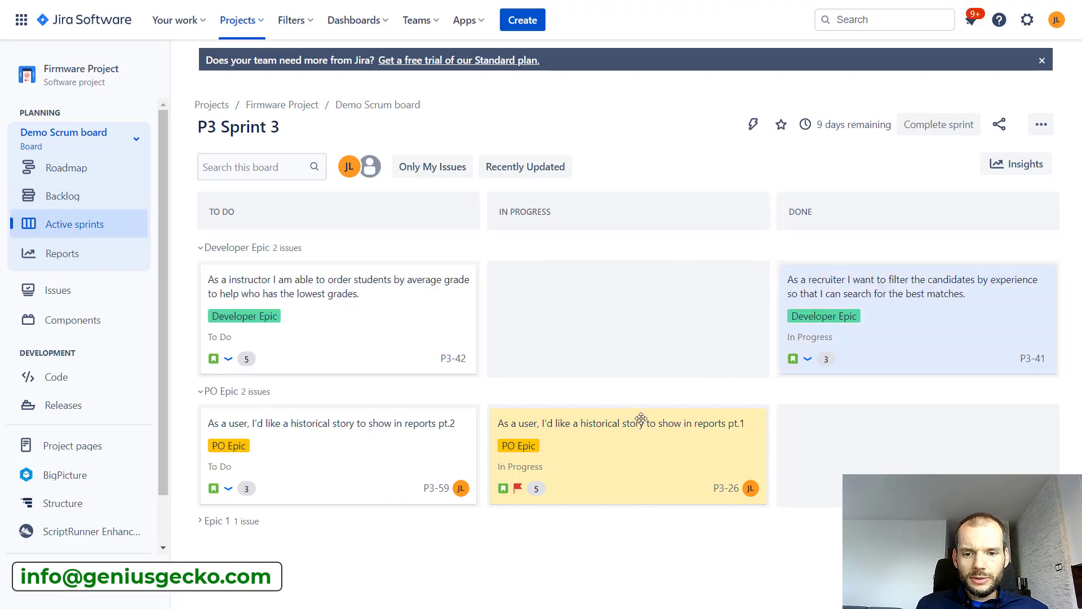
{"action": "left_click_drag", "start_coordinate": [616, 435], "coordinate": [890, 434]}
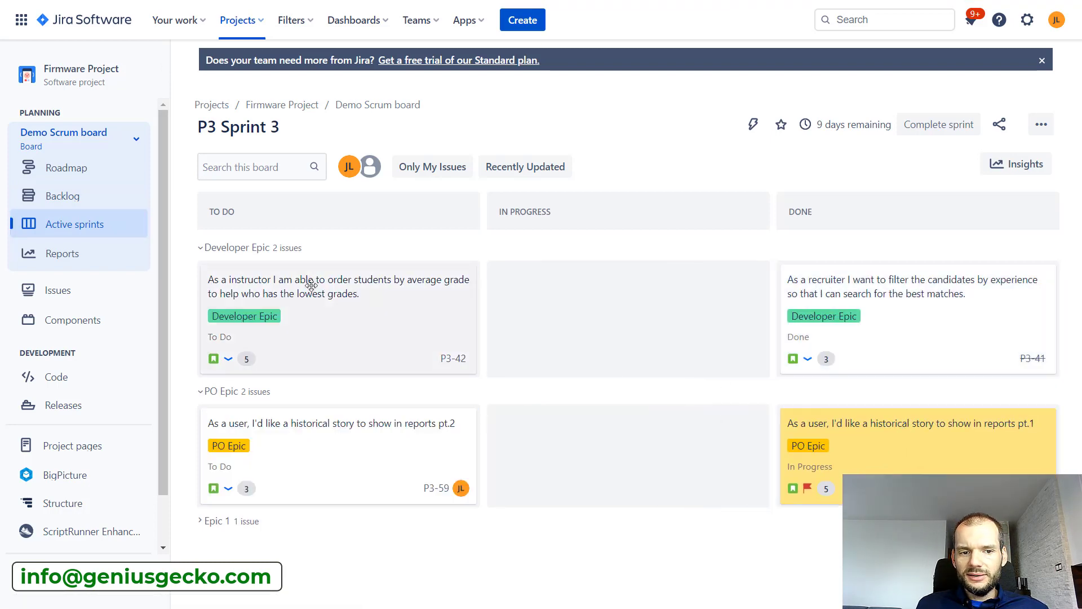
{"action": "left_click_drag", "start_coordinate": [370, 286], "coordinate": [659, 305]}
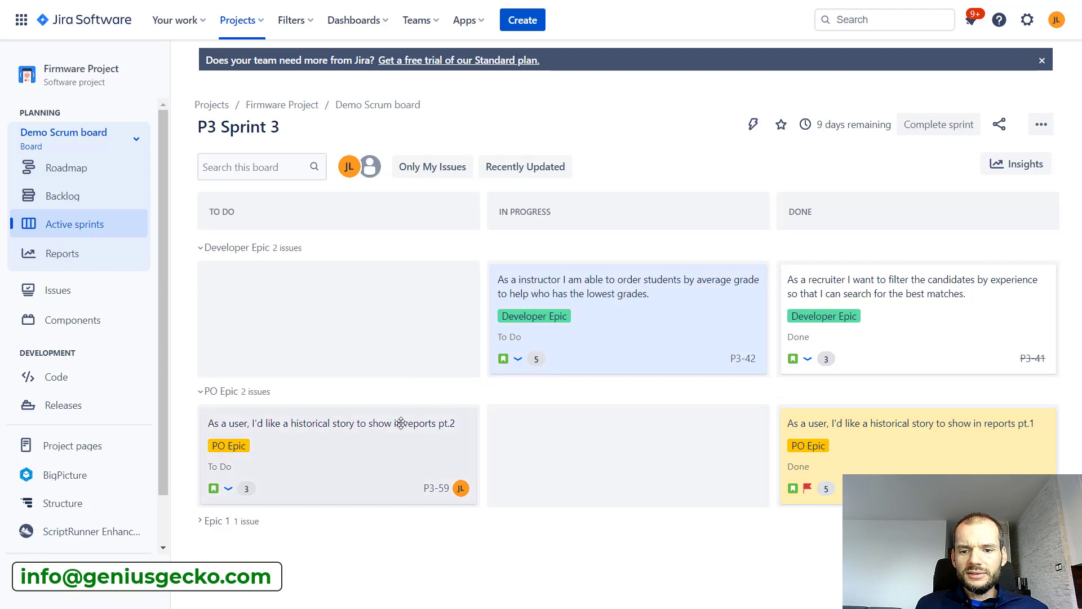
{"action": "left_click_drag", "start_coordinate": [336, 421], "coordinate": [960, 410]}
{"action": "scroll", "coordinate": [960, 410], "scroll_direction": "down", "scroll_amount": 1}
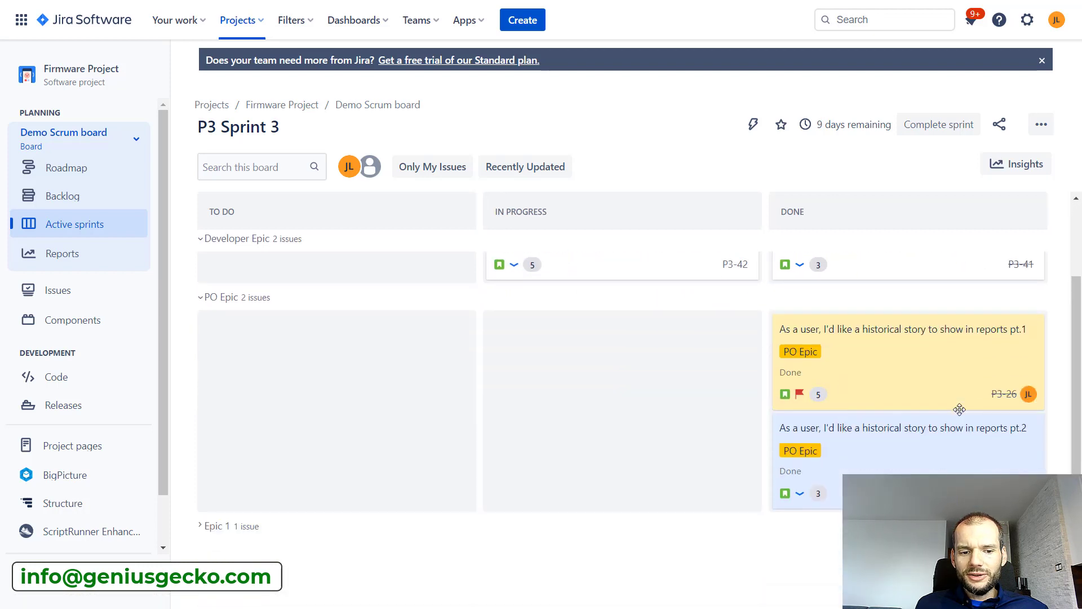
{"action": "scroll", "coordinate": [200, 524], "scroll_direction": "up", "scroll_amount": 1}
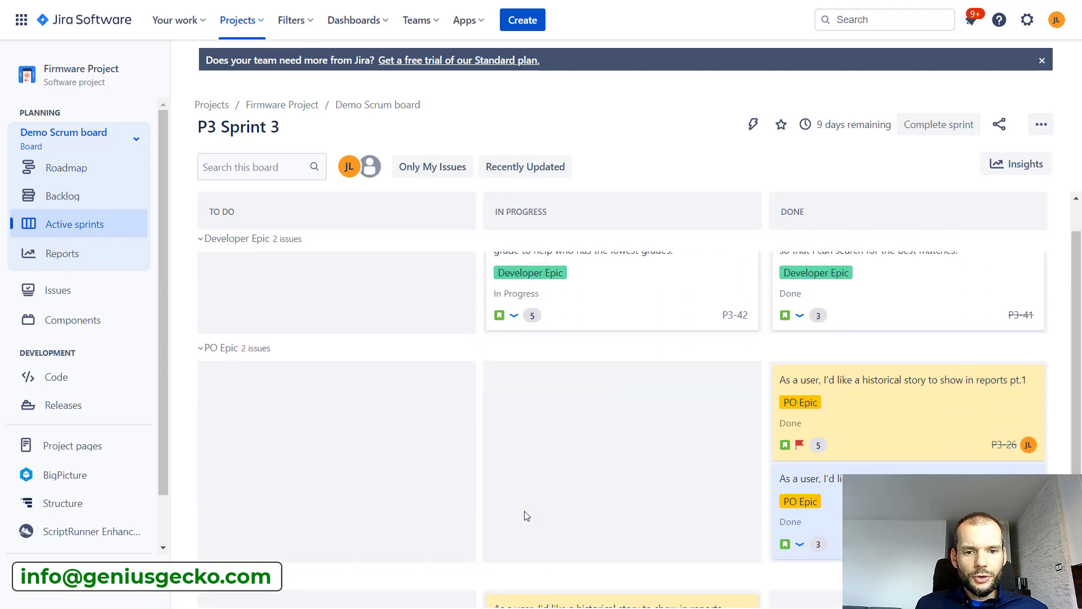
{"action": "scroll", "coordinate": [524, 511], "scroll_direction": "down", "scroll_amount": 2}
{"action": "scroll", "coordinate": [524, 511], "scroll_direction": "up", "scroll_amount": 2}
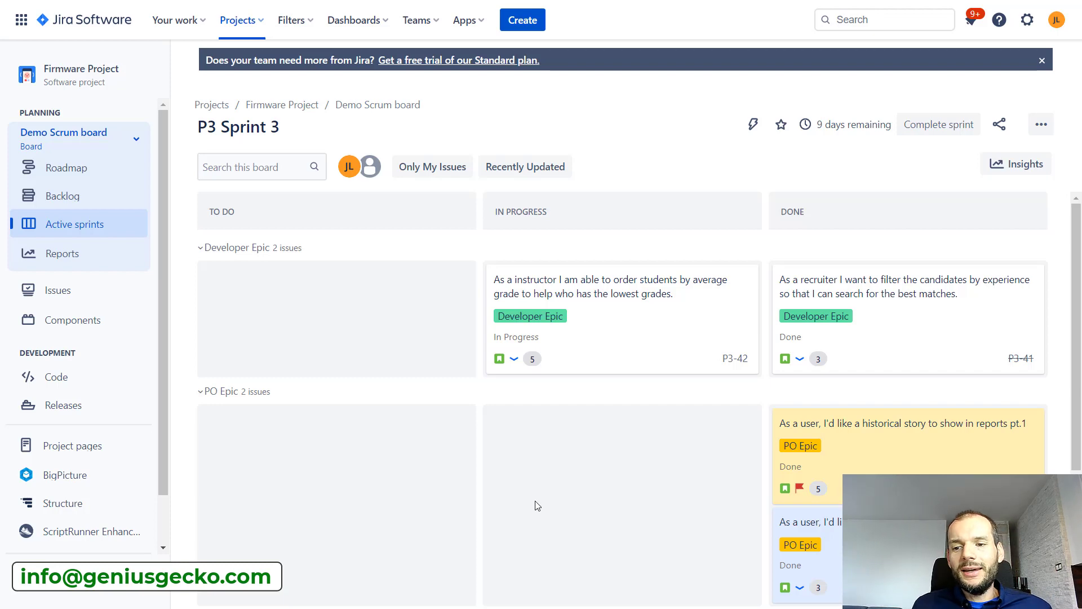
{"action": "left_click", "coordinate": [57, 202]}
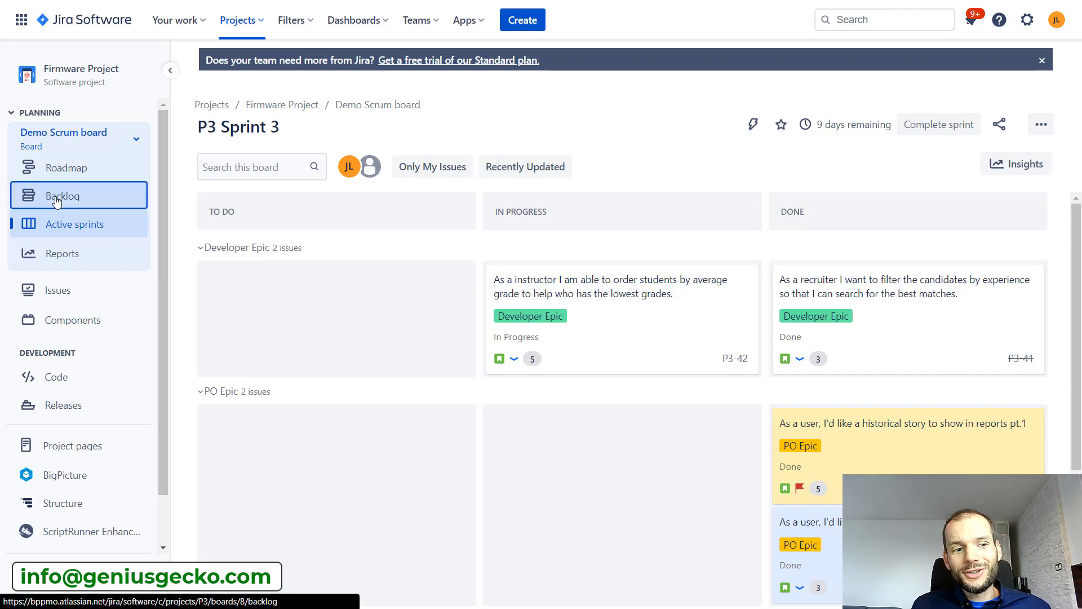
{"action": "scroll", "coordinate": [313, 296], "scroll_direction": "down", "scroll_amount": 4}
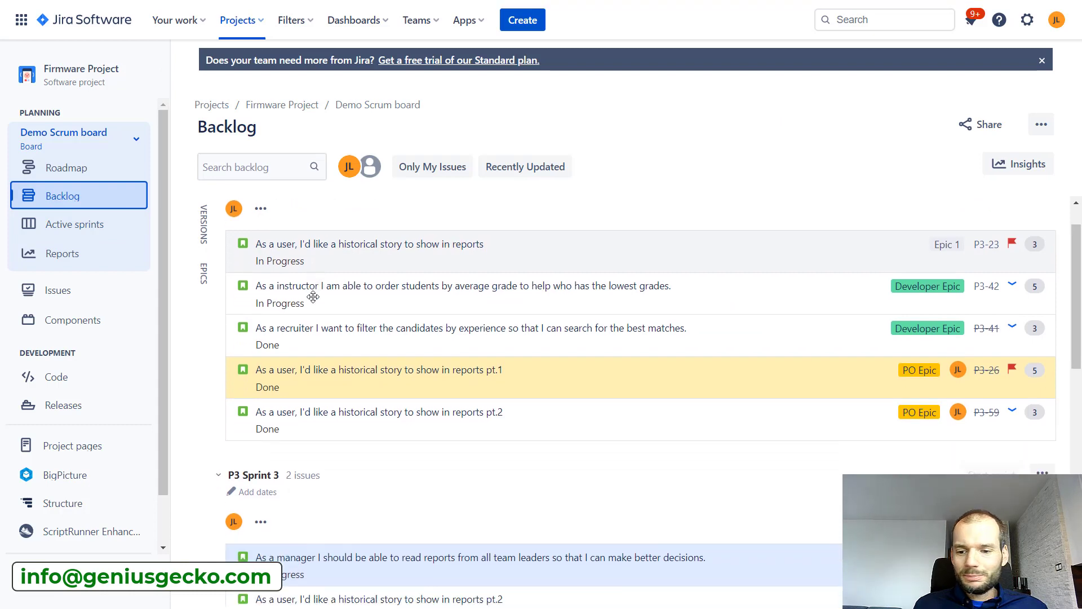
{"action": "scroll", "coordinate": [313, 297], "scroll_direction": "up", "scroll_amount": 5}
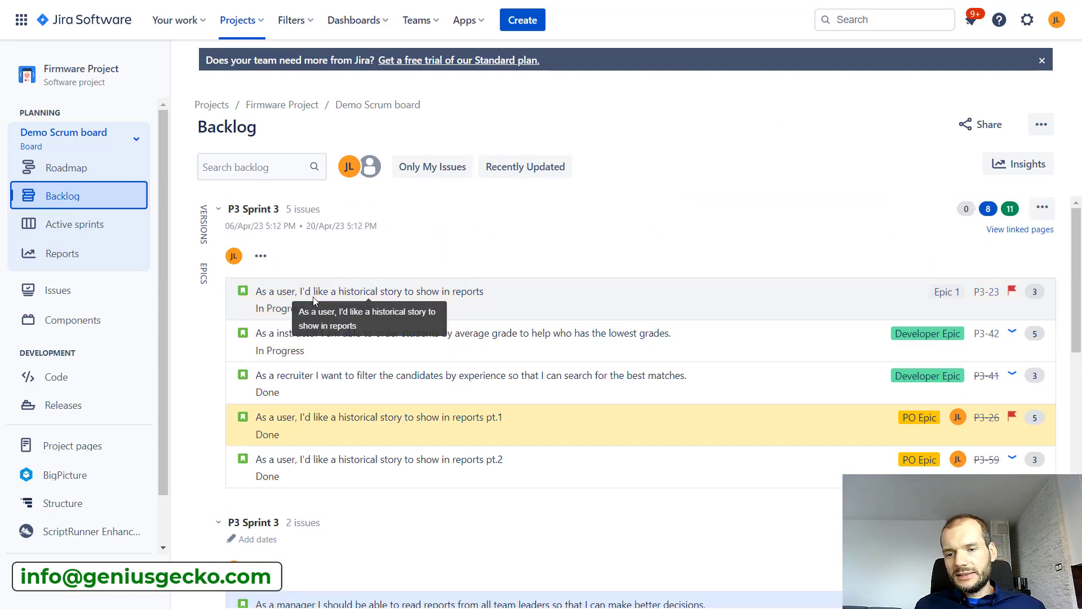
Complete P3 Sprint 3 from the active sprint board, moving its incomplete issues to the Backlog.
{"action": "left_click", "coordinate": [110, 226]}
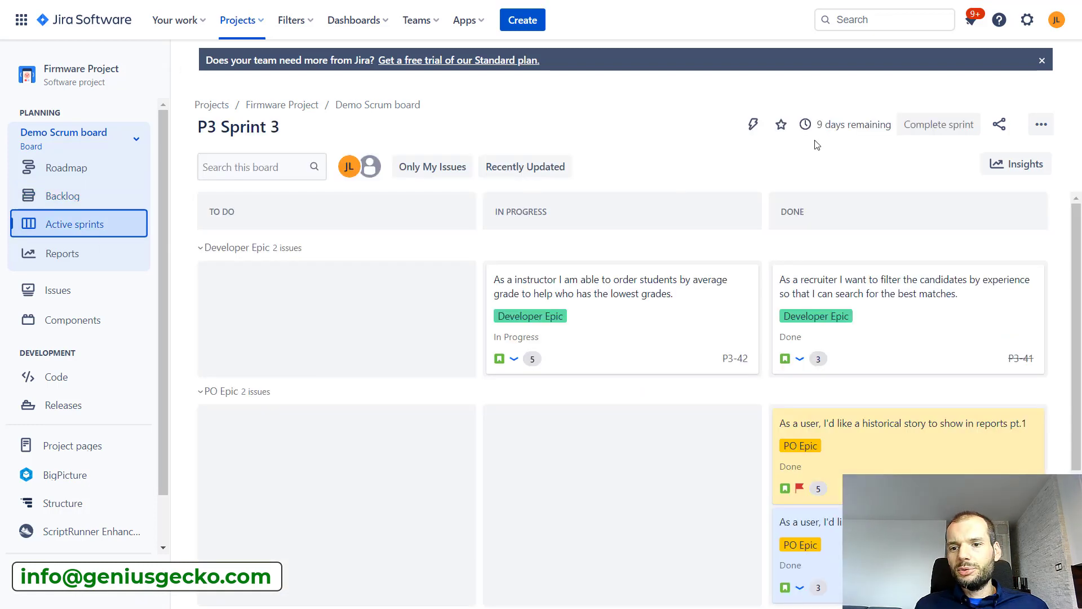
{"action": "left_click", "coordinate": [942, 130]}
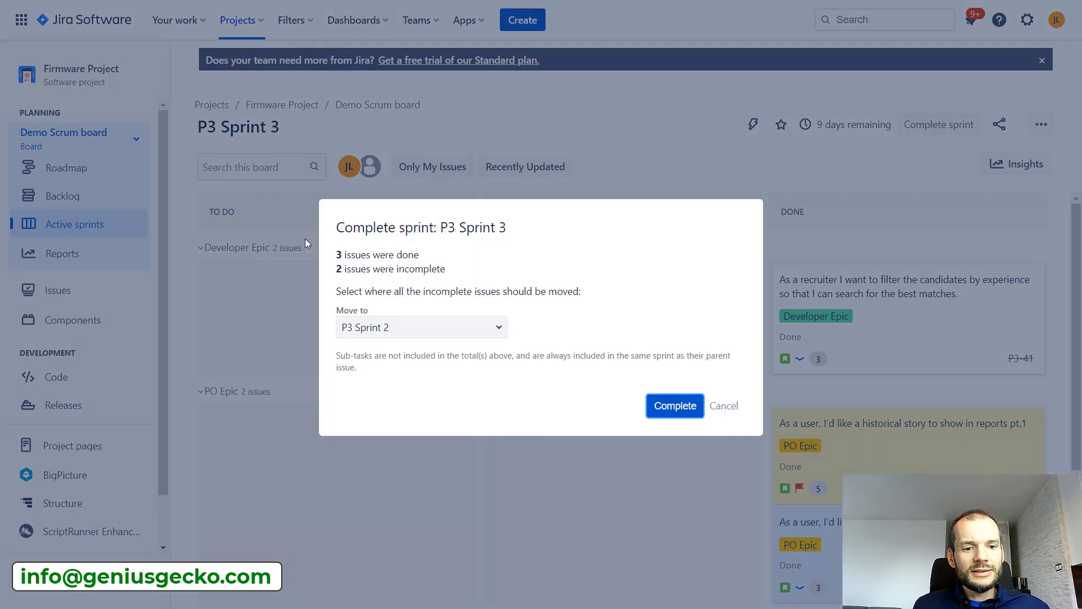
{"action": "left_click", "coordinate": [382, 329]}
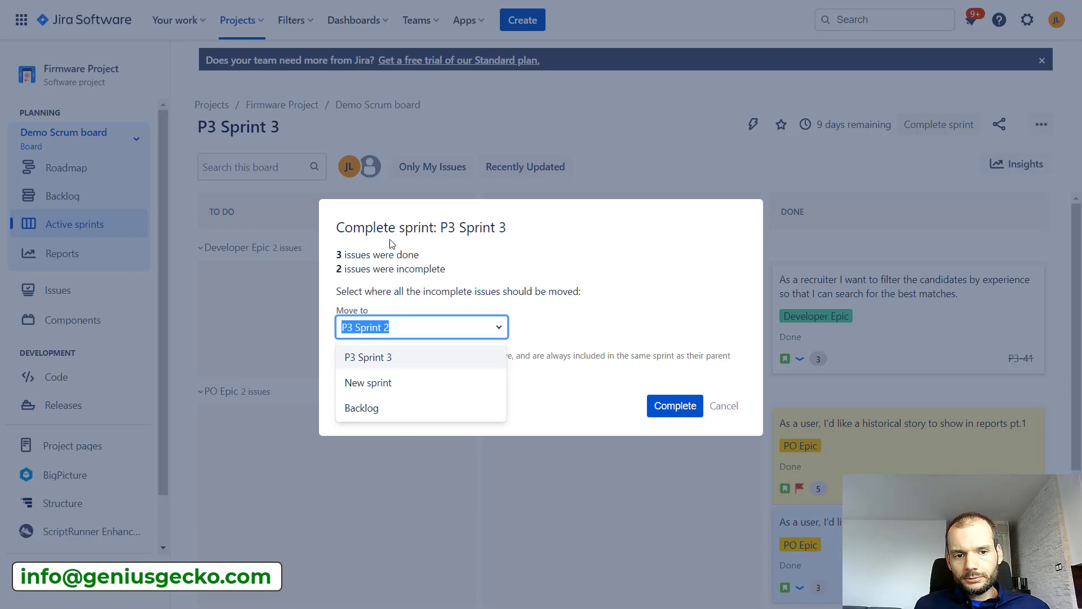
{"action": "left_click_drag", "start_coordinate": [377, 231], "coordinate": [515, 276]}
{"action": "left_click", "coordinate": [464, 328]}
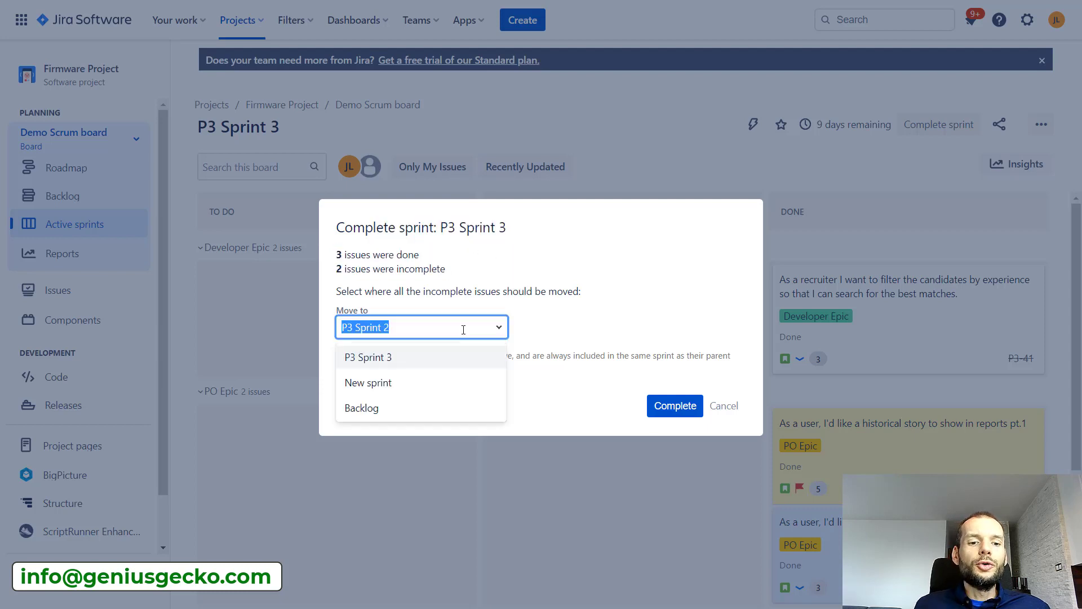
{"action": "left_click", "coordinate": [452, 407]}
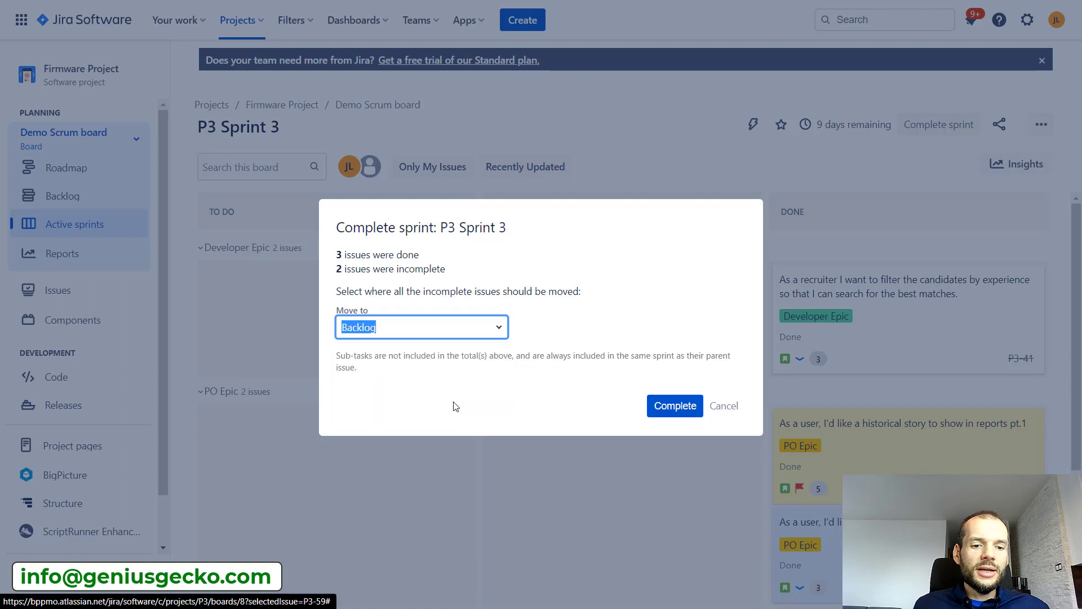
{"action": "left_click", "coordinate": [672, 412]}
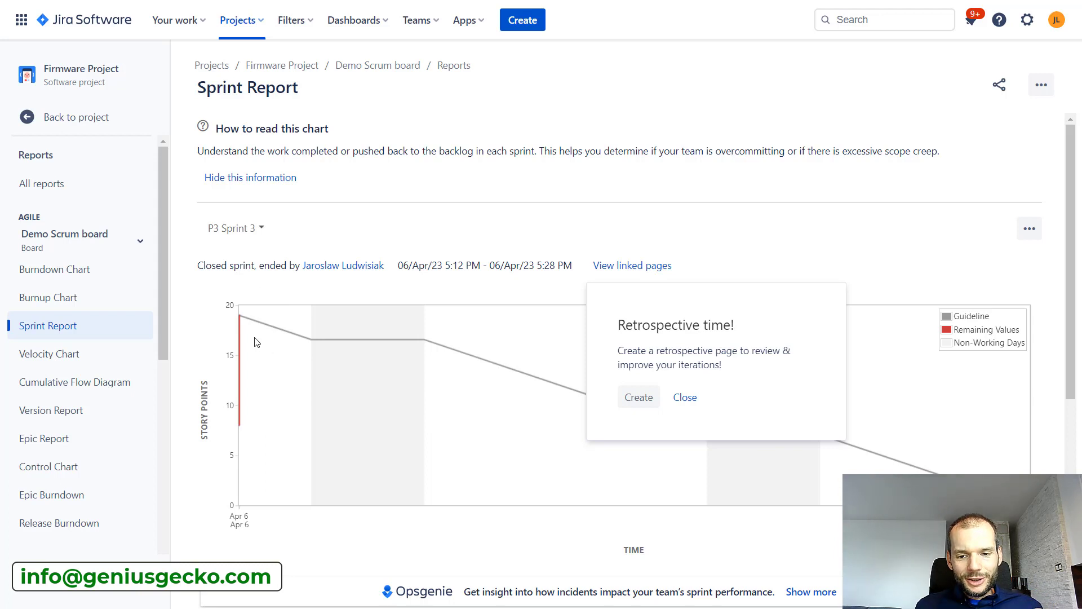
Dismiss the retrospective prompt on the sprint report and return to the project's backlog.
{"action": "left_click", "coordinate": [683, 398]}
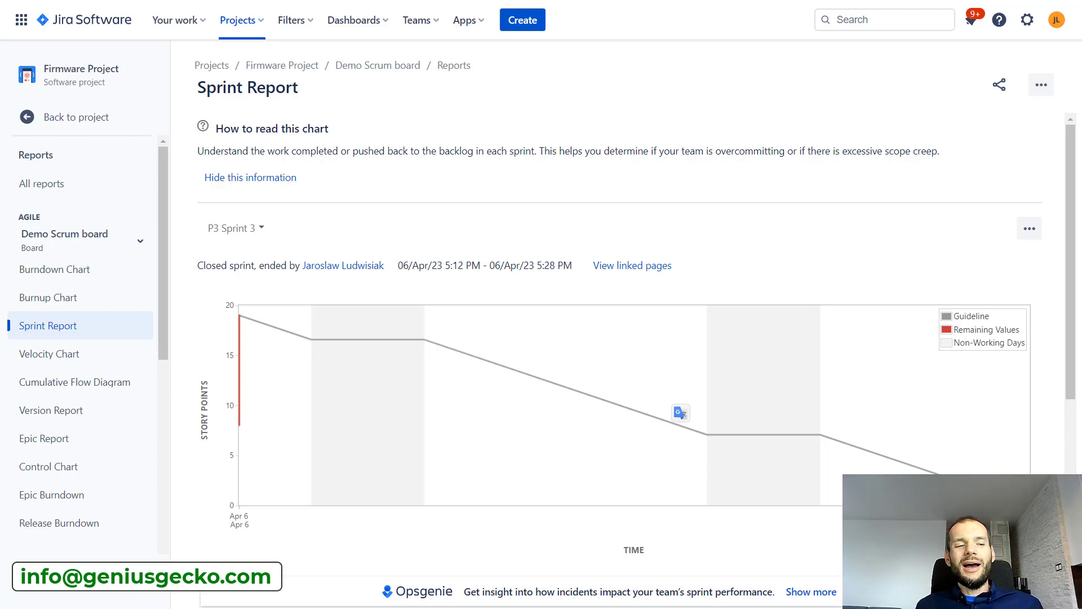
{"action": "left_click", "coordinate": [45, 120]}
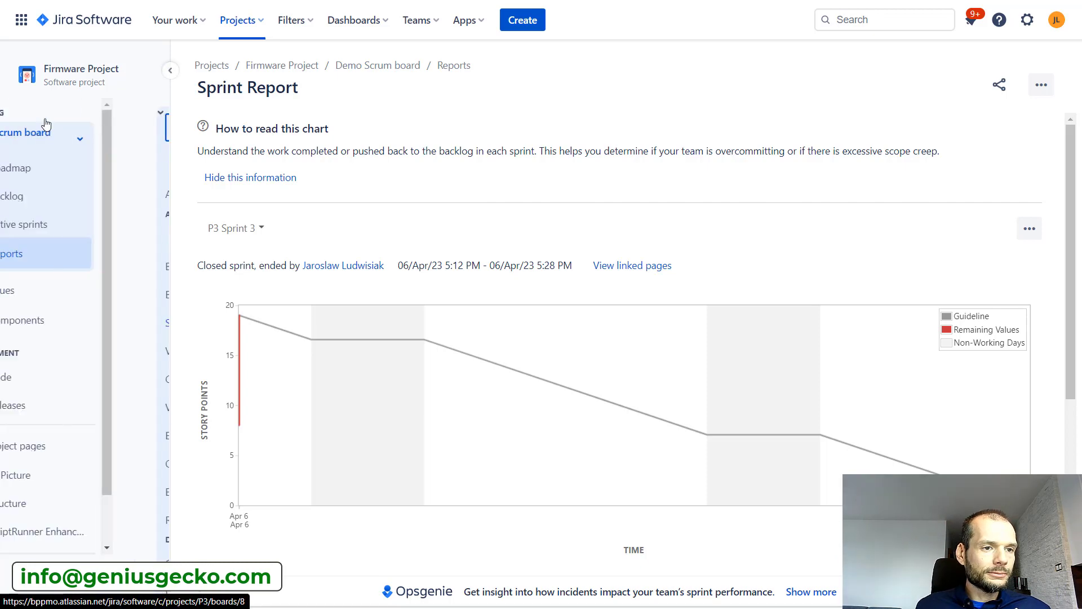
{"action": "left_click", "coordinate": [87, 204]}
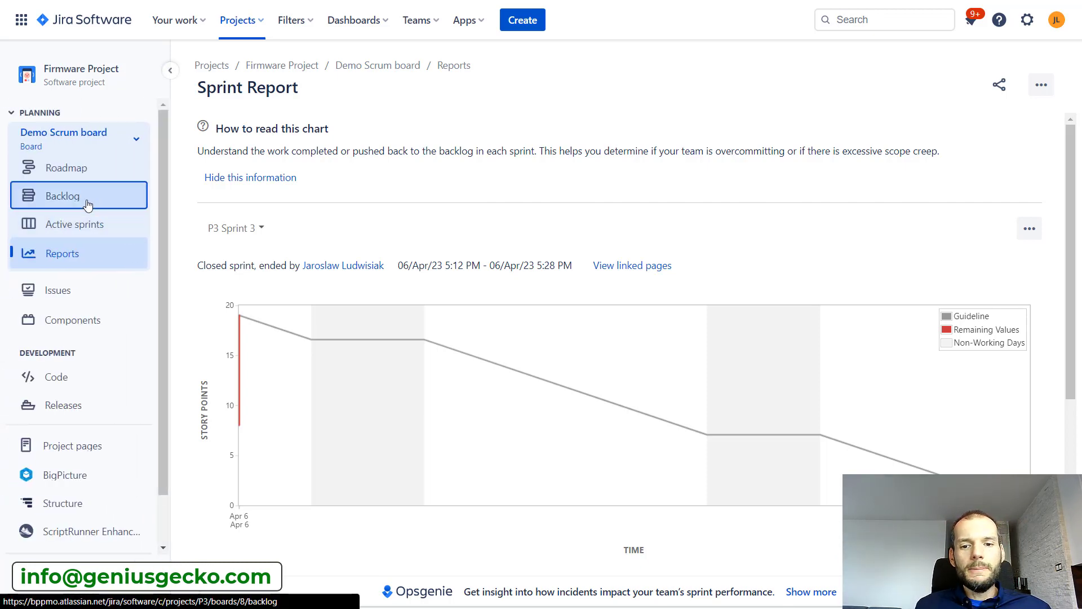
Review the issues left in P3 Sprint 3 and in the backlog after the sprint's completion.
{"action": "scroll", "coordinate": [632, 285], "scroll_direction": "down", "scroll_amount": 1}
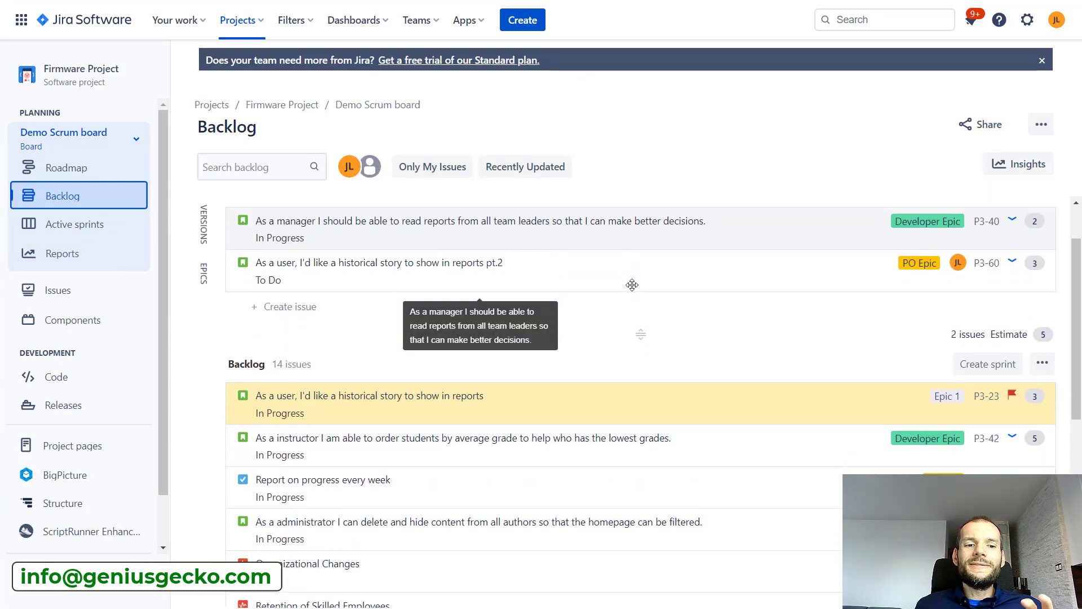
{"action": "scroll", "coordinate": [632, 285], "scroll_direction": "up", "scroll_amount": 1}
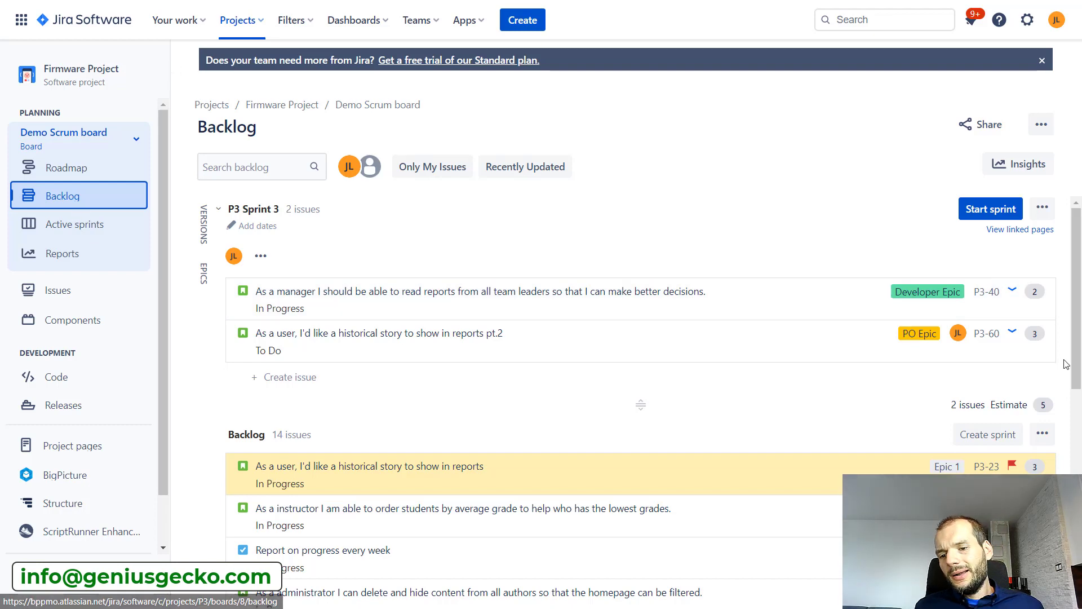
{"action": "scroll", "coordinate": [958, 425], "scroll_direction": "down", "scroll_amount": 3}
{"action": "scroll", "coordinate": [780, 437], "scroll_direction": "up", "scroll_amount": 3}
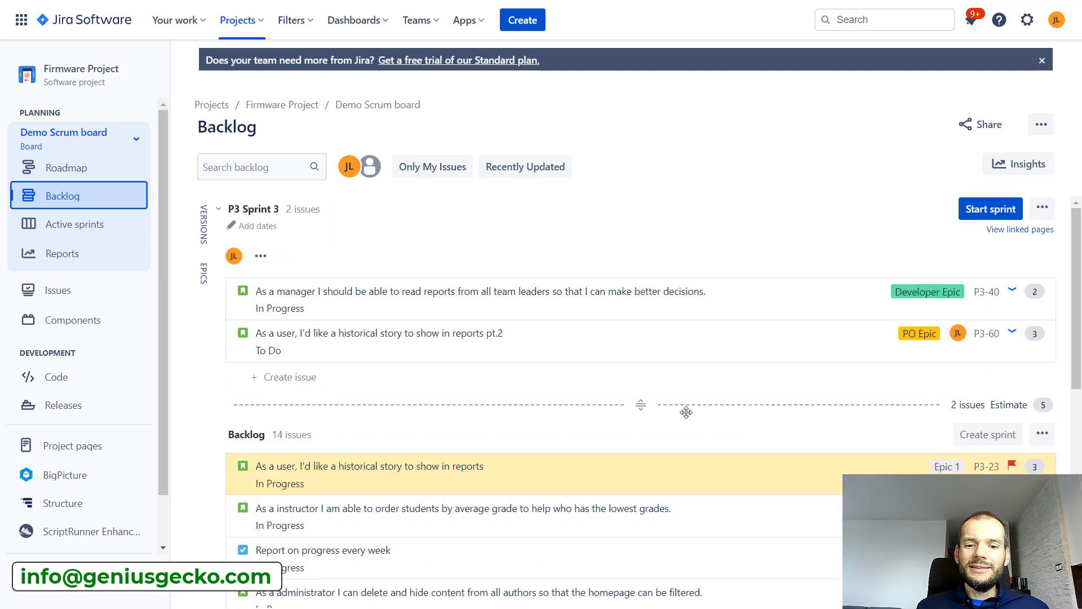
{"action": "left_click_drag", "start_coordinate": [661, 405], "coordinate": [654, 404]}
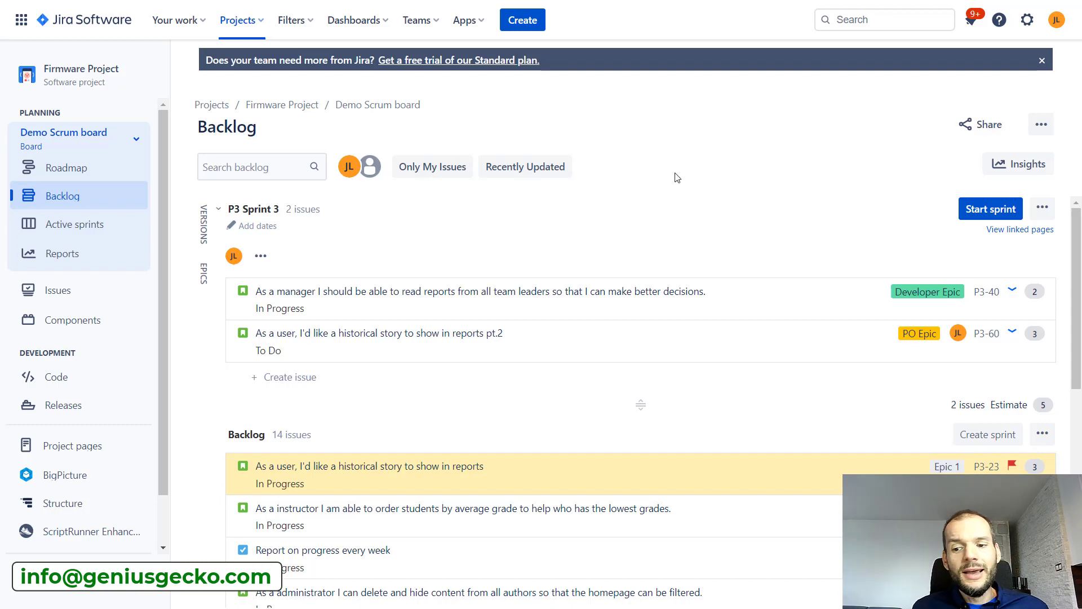
{"action": "scroll", "coordinate": [648, 273], "scroll_direction": "down", "scroll_amount": 3}
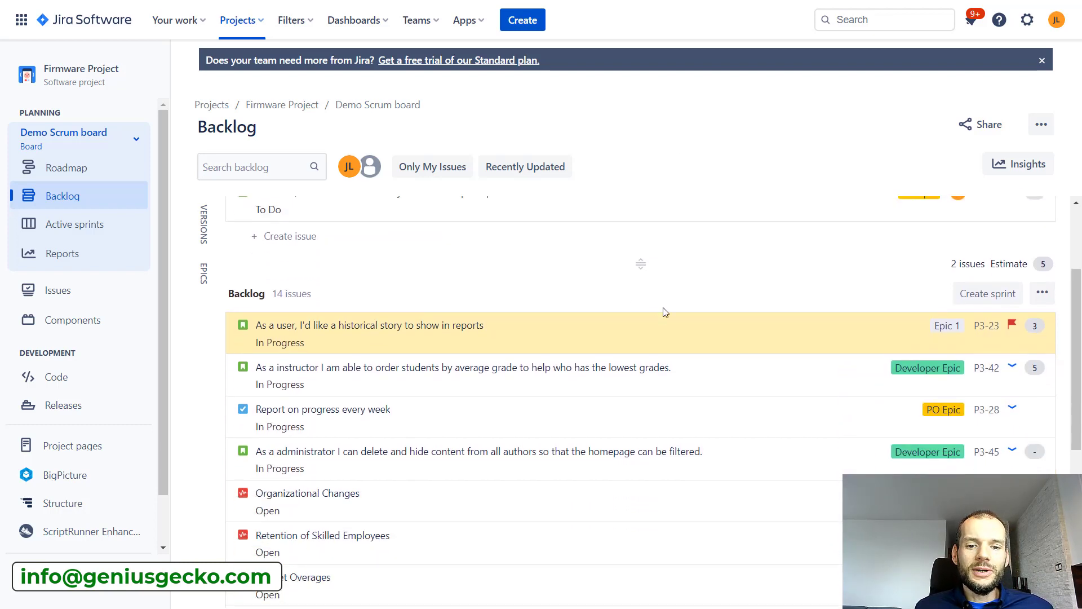
Open the flagged issue P3-23 from the backlog and examine its linked issues and its flag.
{"action": "left_click", "coordinate": [657, 326]}
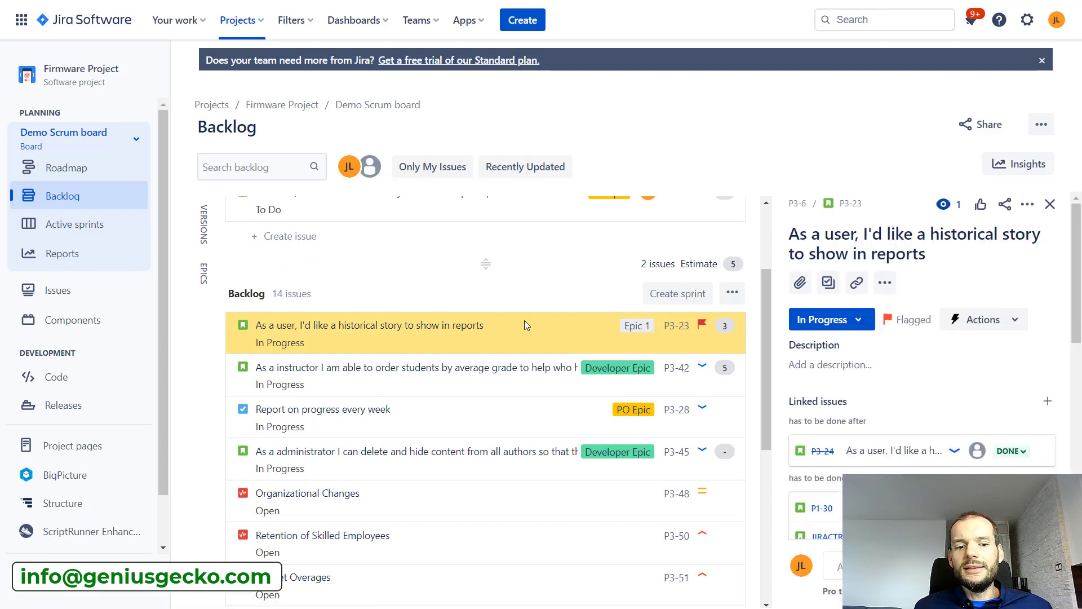
{"action": "scroll", "coordinate": [817, 366], "scroll_direction": "down", "scroll_amount": 3}
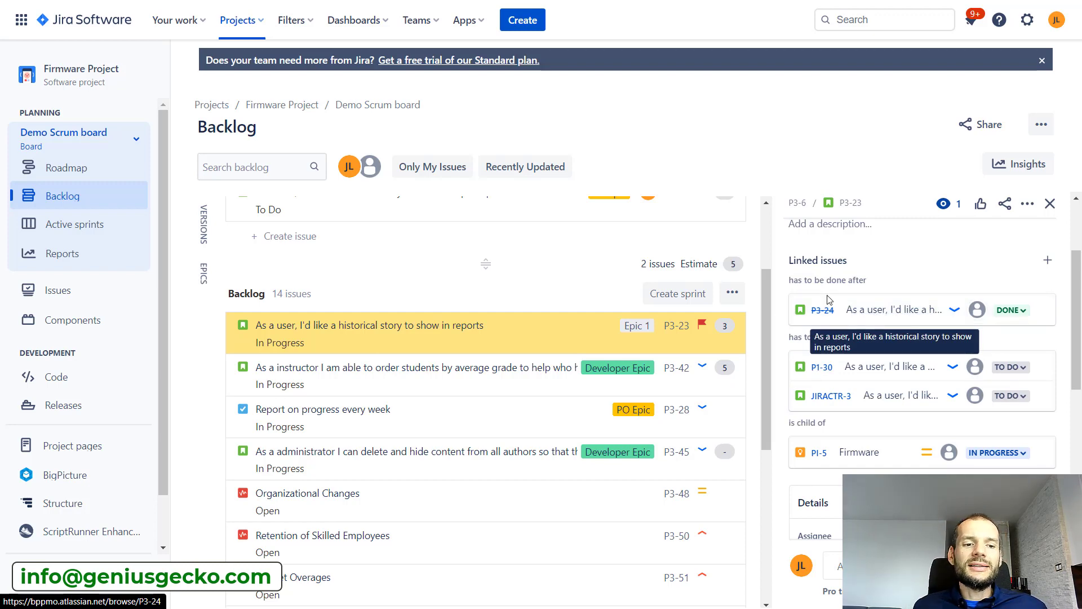
{"action": "scroll", "coordinate": [489, 269], "scroll_direction": "up", "scroll_amount": 3}
{"action": "scroll", "coordinate": [488, 269], "scroll_direction": "down", "scroll_amount": 1}
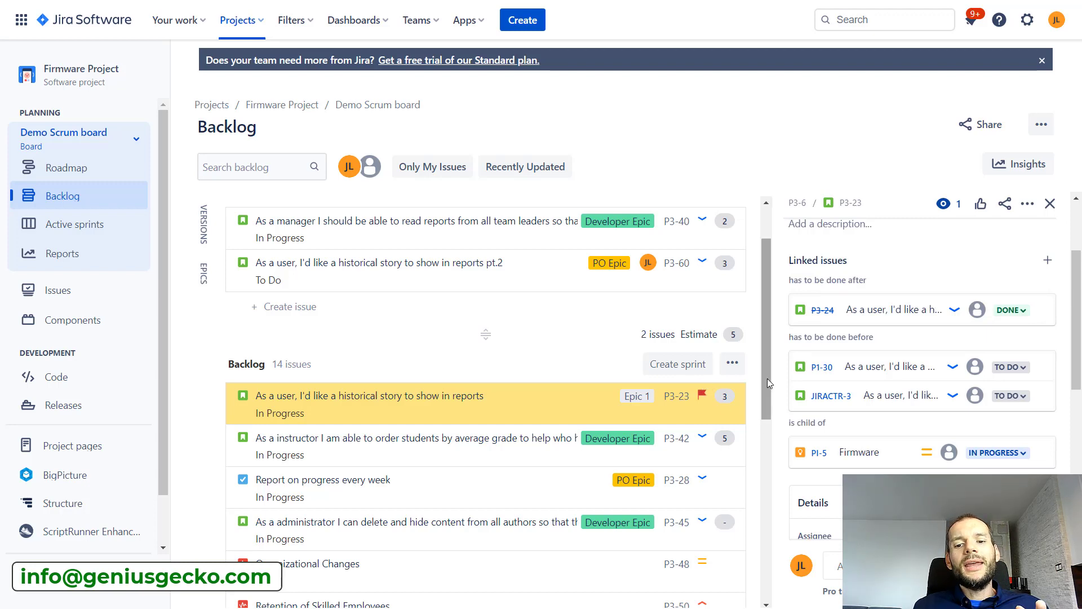
{"action": "scroll", "coordinate": [678, 257], "scroll_direction": "up", "scroll_amount": 2}
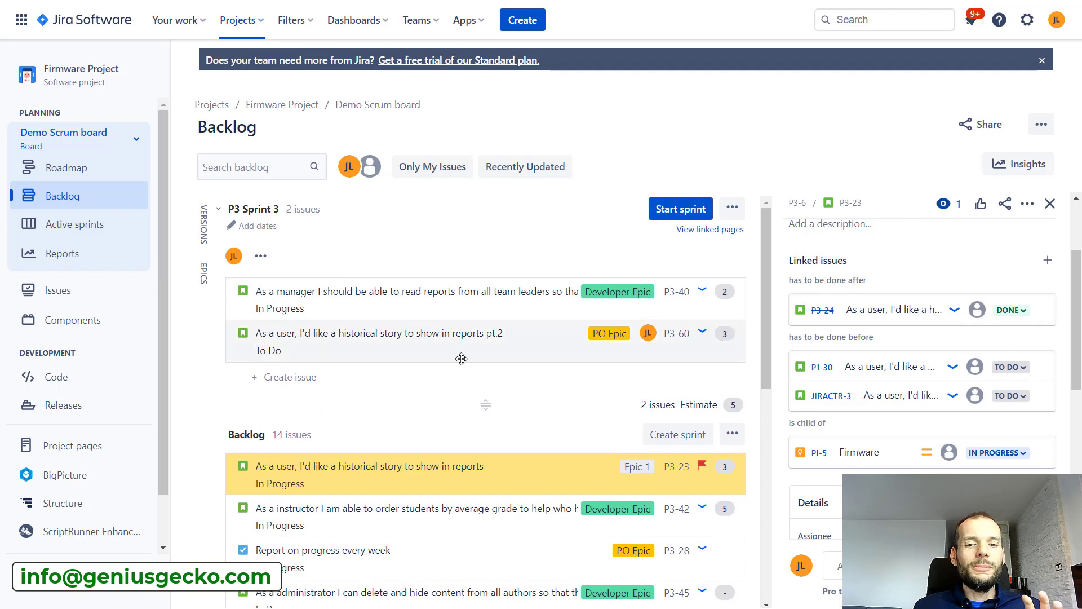
{"action": "scroll", "coordinate": [461, 359], "scroll_direction": "down", "scroll_amount": 3}
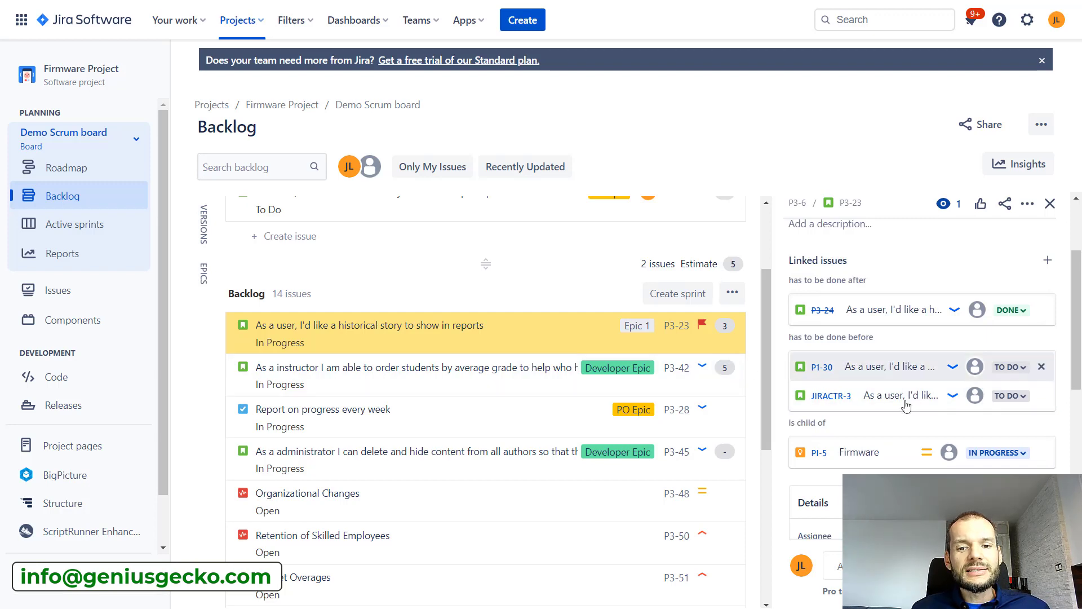
{"action": "scroll", "coordinate": [906, 405], "scroll_direction": "up", "scroll_amount": 3}
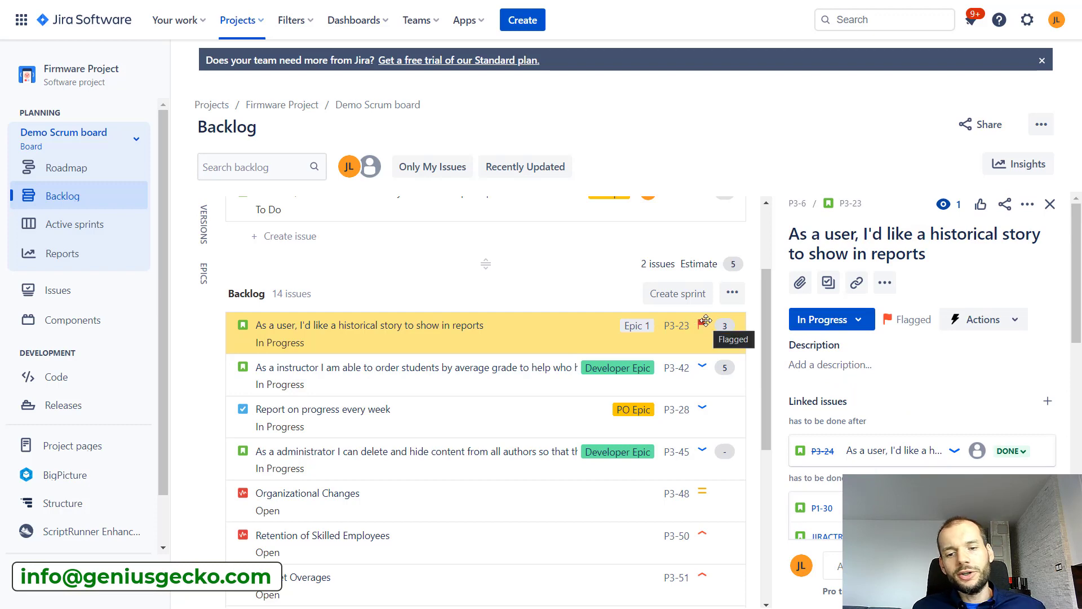
Add a flag to issue P3-42 in the backlog and look through the remaining backlog issues.
{"action": "left_click", "coordinate": [546, 377]}
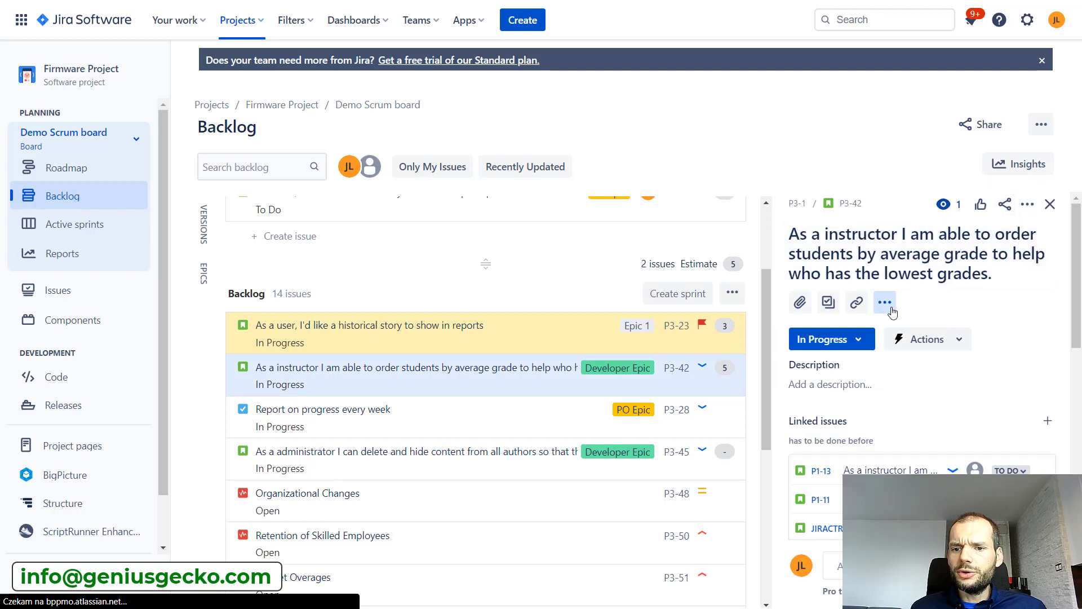
{"action": "left_click", "coordinate": [885, 303]}
{"action": "left_click", "coordinate": [1027, 205]}
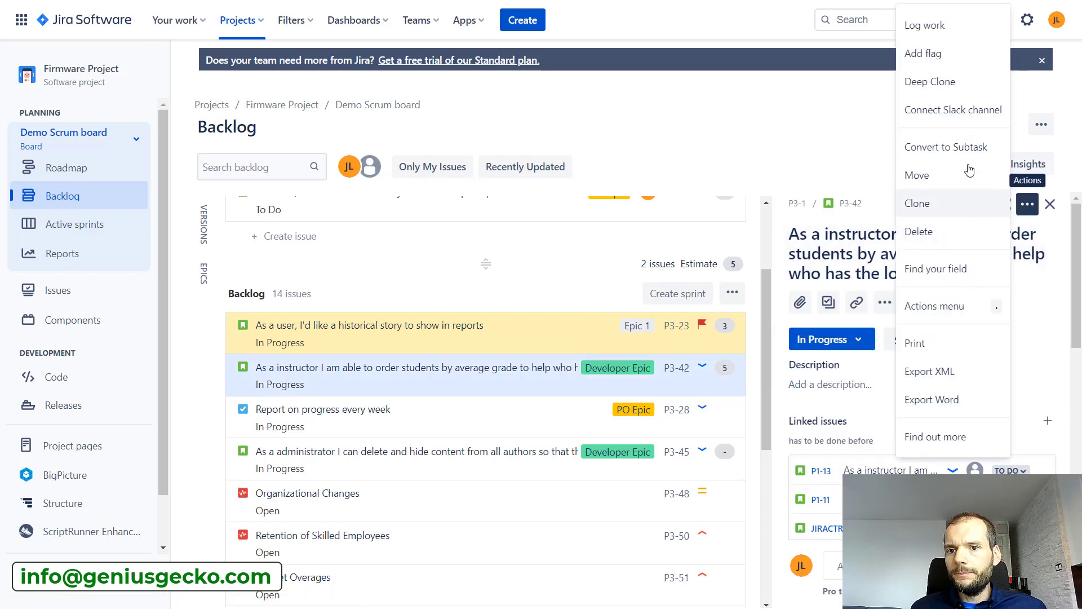
{"action": "left_click", "coordinate": [953, 56]}
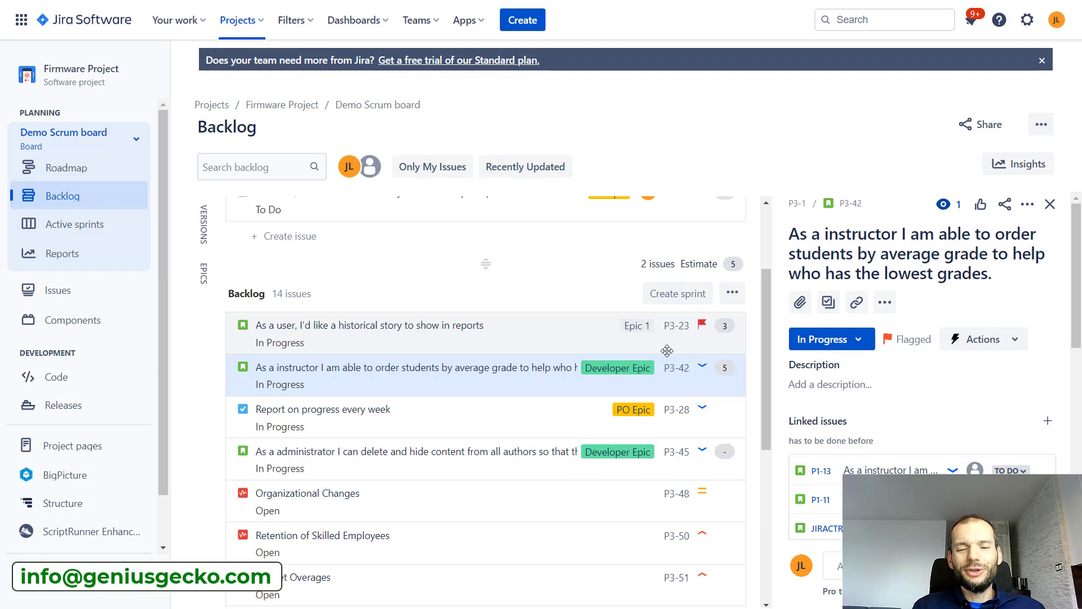
{"action": "scroll", "coordinate": [668, 361], "scroll_direction": "down", "scroll_amount": 1}
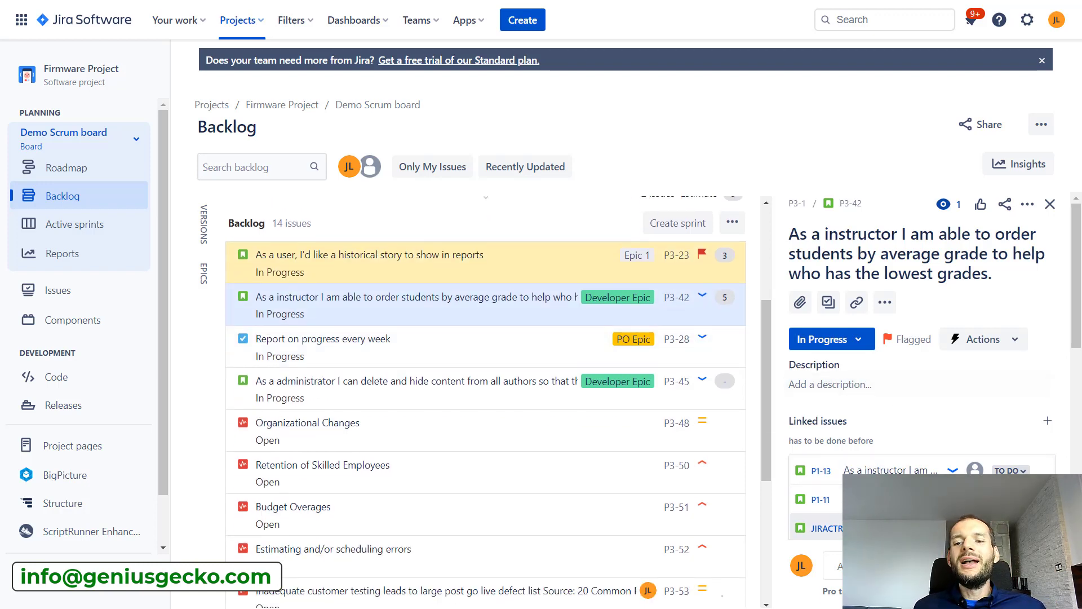
{"action": "scroll", "coordinate": [923, 366], "scroll_direction": "down", "scroll_amount": 4}
{"action": "scroll", "coordinate": [902, 473], "scroll_direction": "up", "scroll_amount": 4}
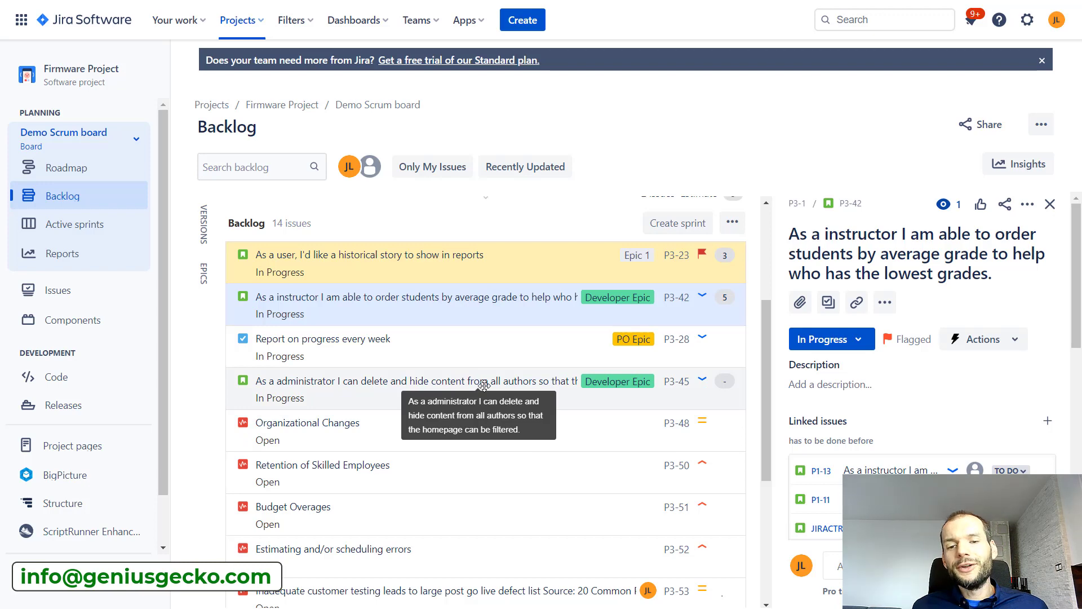
Switch to the BigPicture app and open the Firmware Project in its Board module.
{"action": "left_click", "coordinate": [483, 20]}
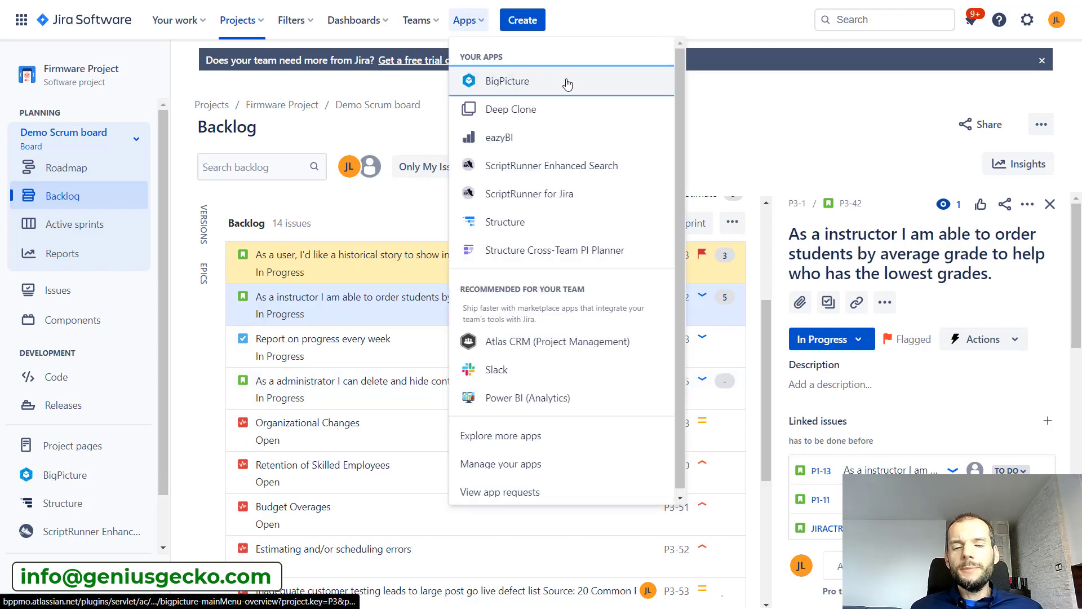
{"action": "left_click", "coordinate": [567, 84]}
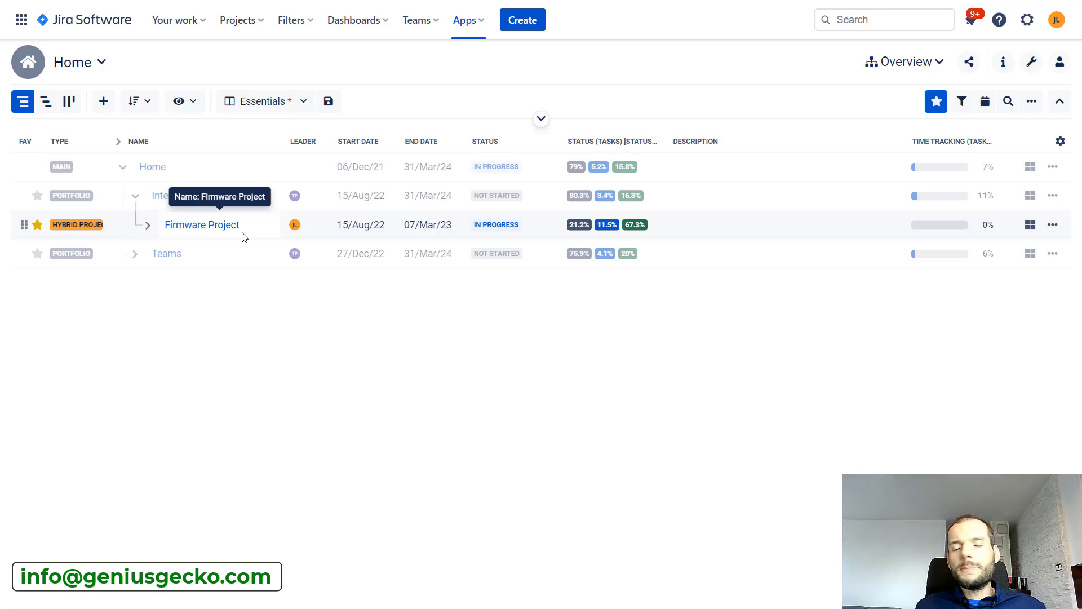
{"action": "left_click", "coordinate": [1028, 225]}
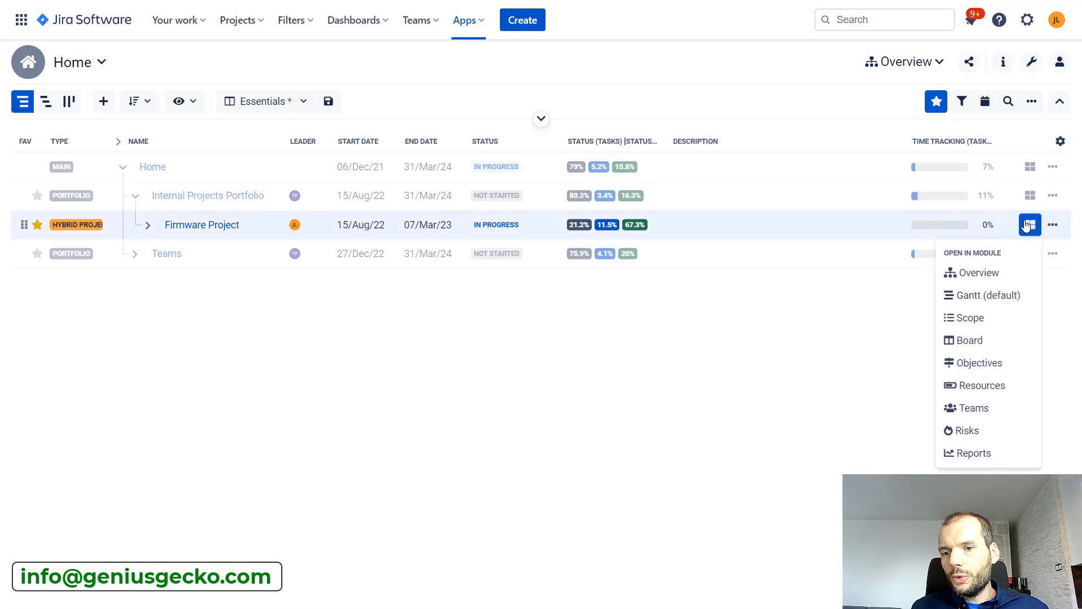
{"action": "left_click", "coordinate": [995, 350]}
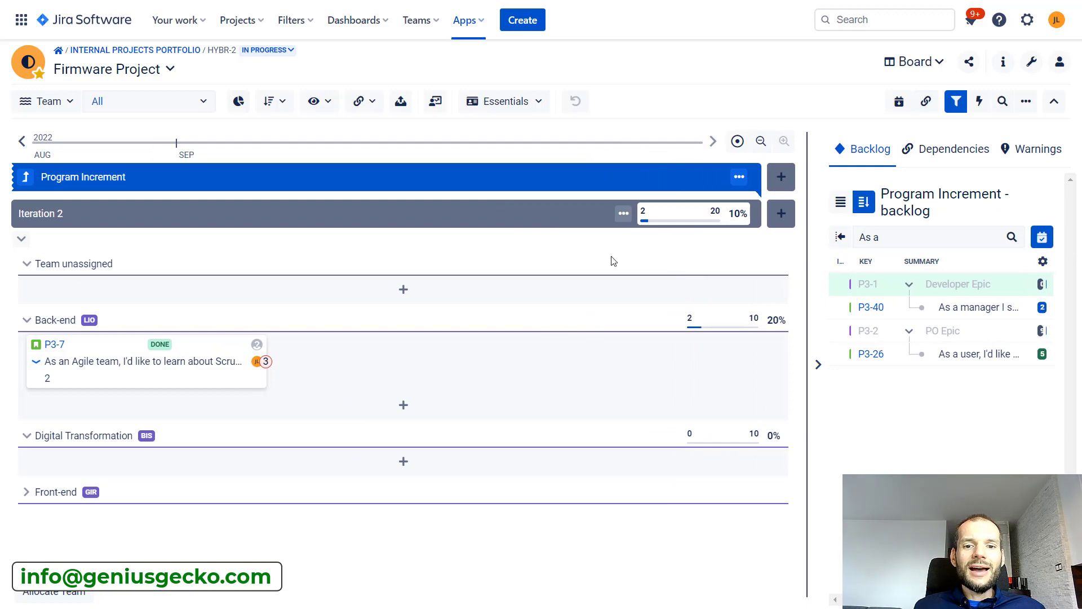
Set the first Iteration's status to In progress and check the status options of Iteration 2.
{"action": "left_click", "coordinate": [762, 141]}
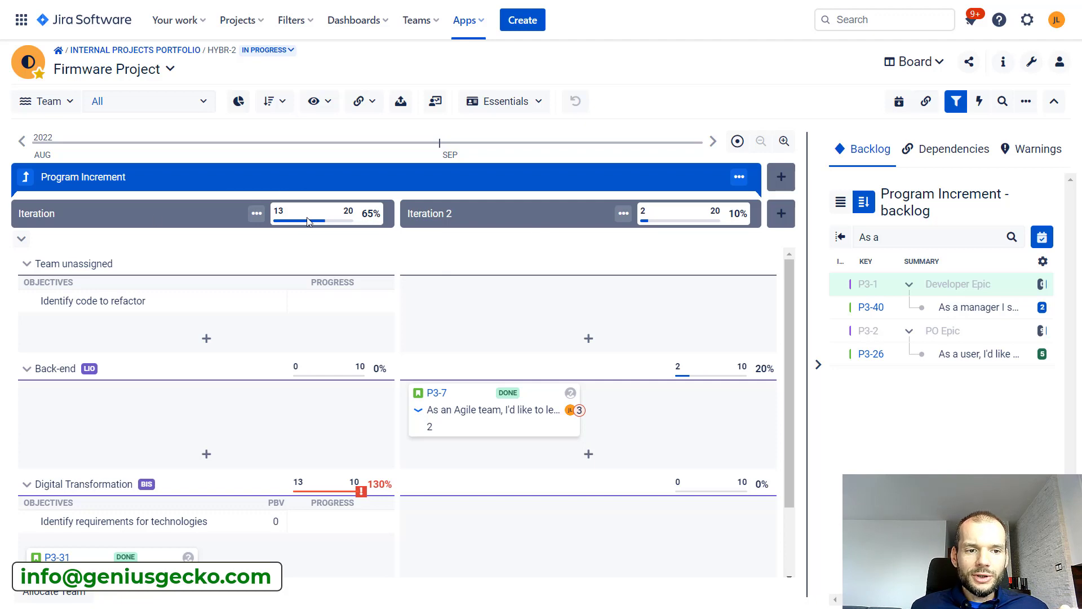
{"action": "left_click", "coordinate": [257, 213]}
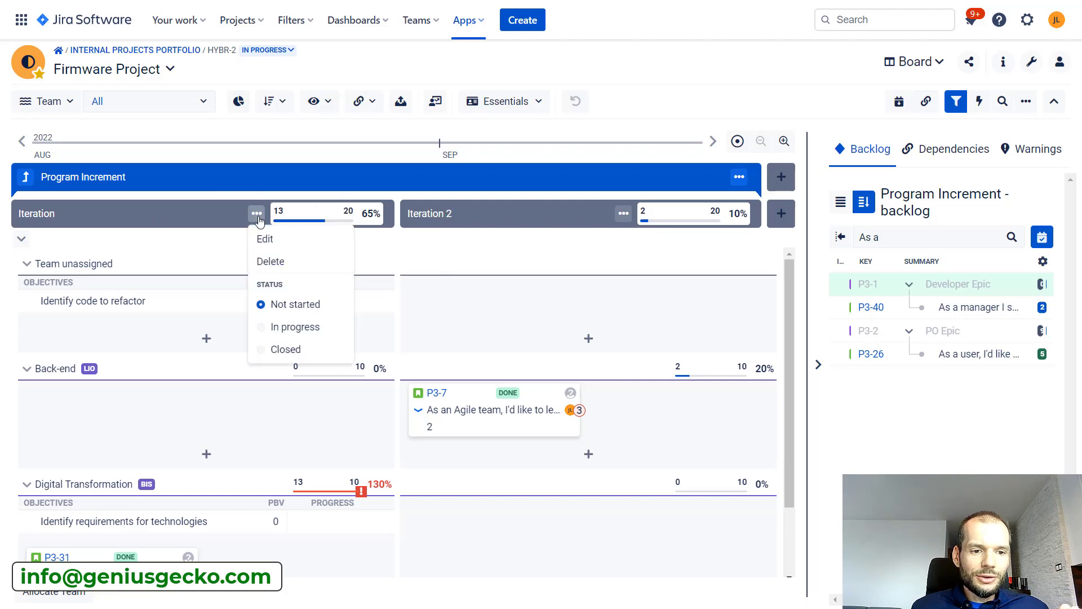
{"action": "left_click", "coordinate": [293, 334]}
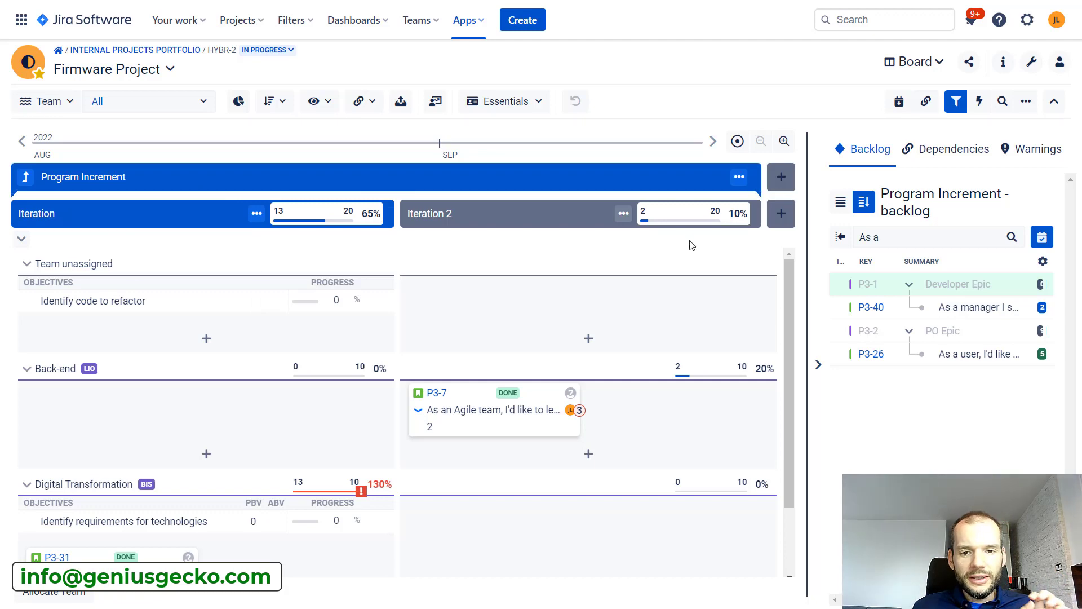
{"action": "left_click", "coordinate": [624, 213]}
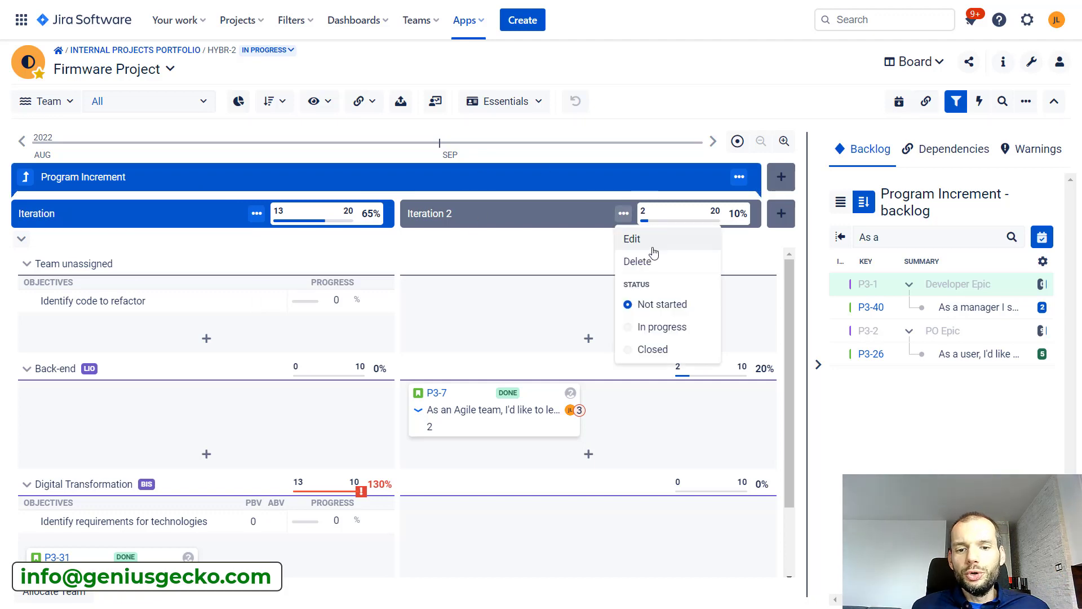
{"action": "left_click", "coordinate": [655, 67]}
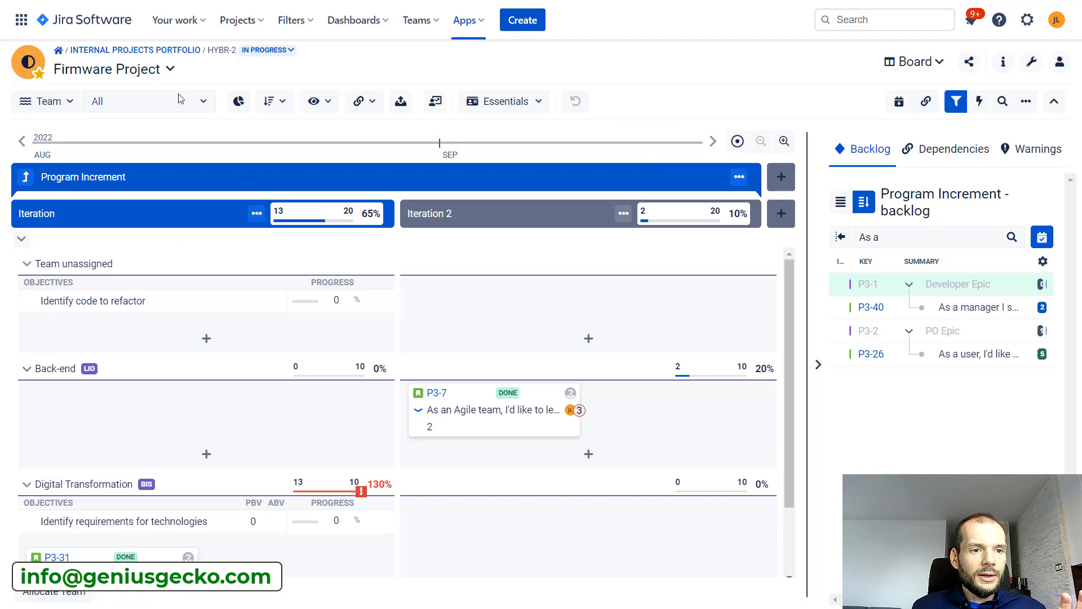
From the Firmware Project backlog, assign P3-45 to Digital Transformation and P3-44 to Back-end in Iteration 2.
{"action": "left_click", "coordinate": [27, 368]}
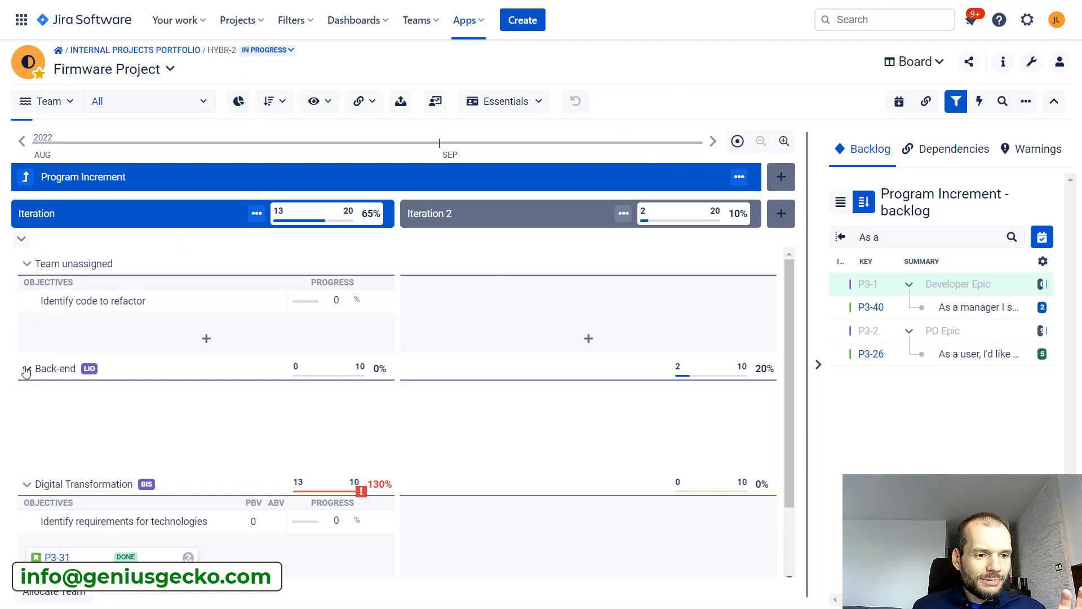
{"action": "left_click", "coordinate": [26, 368]}
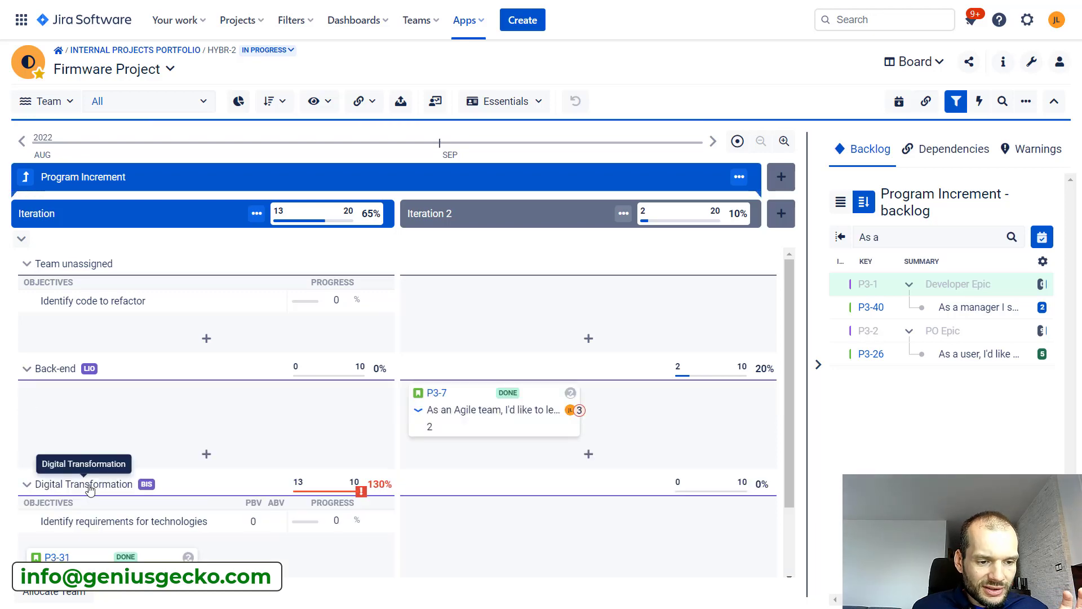
{"action": "scroll", "coordinate": [88, 492], "scroll_direction": "down", "scroll_amount": 2}
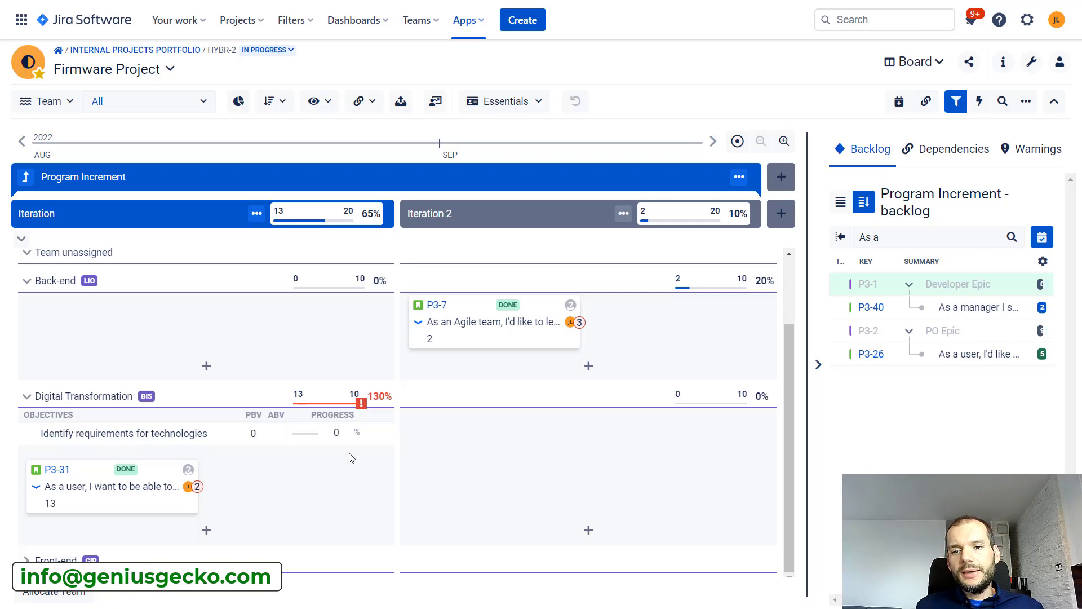
{"action": "left_click", "coordinate": [843, 203]}
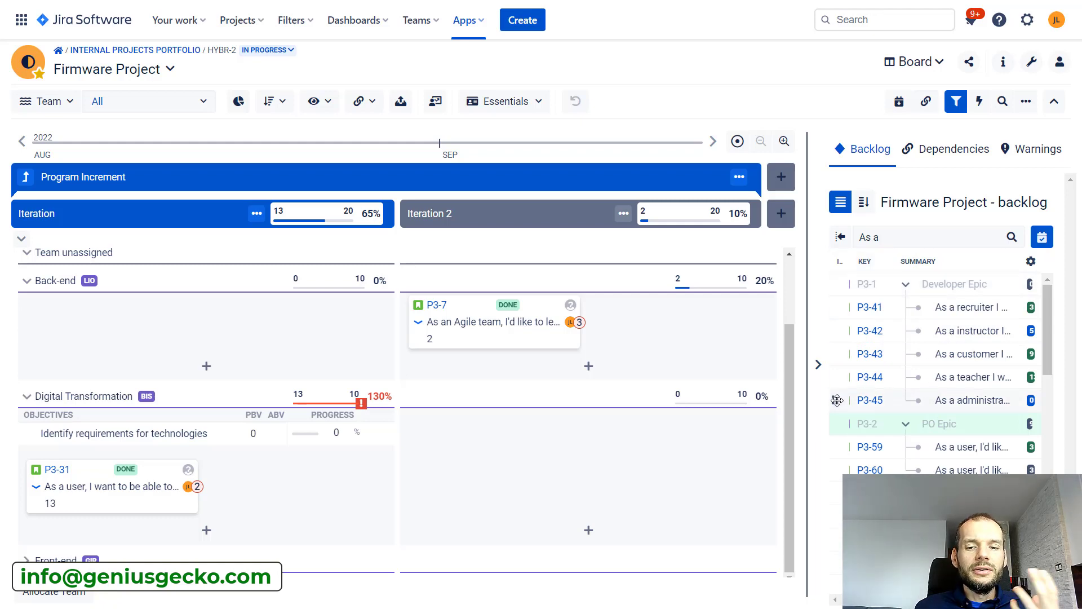
{"action": "left_click_drag", "start_coordinate": [837, 401], "coordinate": [491, 433]}
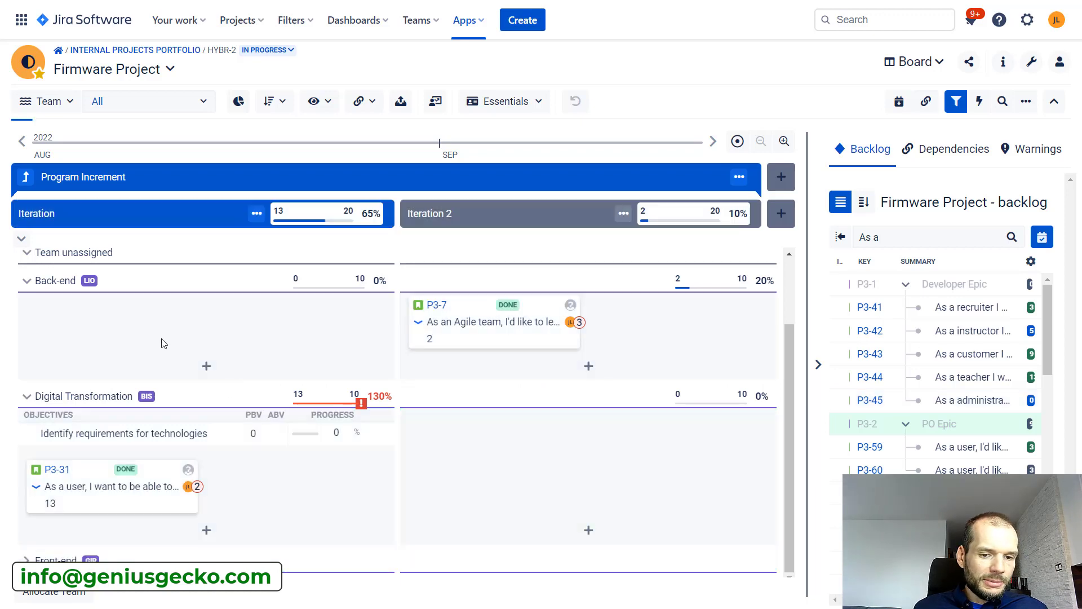
{"action": "left_click_drag", "start_coordinate": [837, 377], "coordinate": [612, 329]}
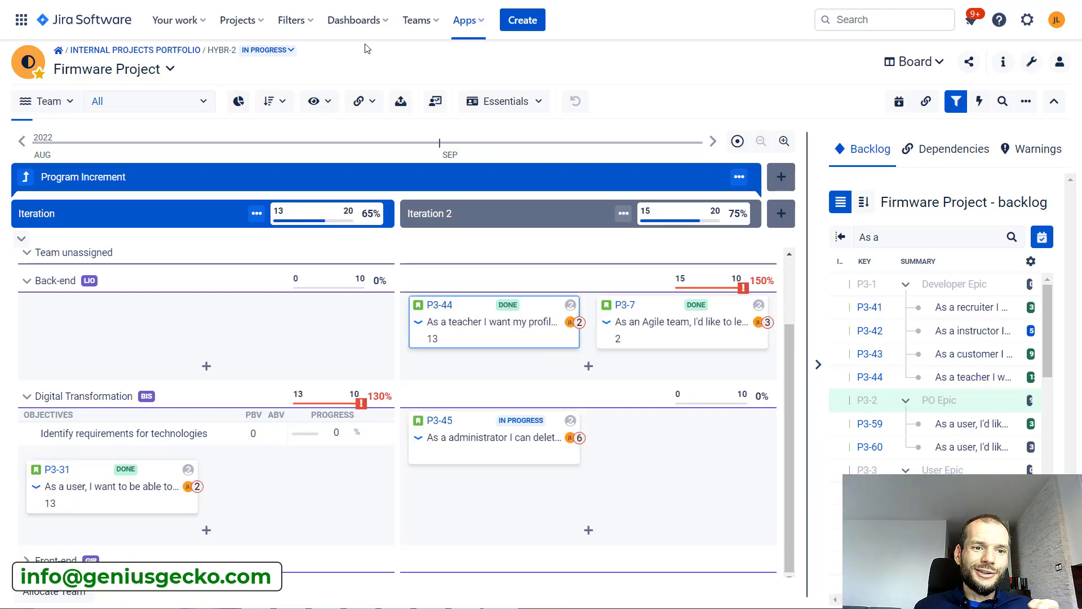
Create dependencies on the board from P3-45 to P3-7, from P3-31 to P3-44, and from P3-7 to P3-31.
{"action": "left_click", "coordinate": [365, 100]}
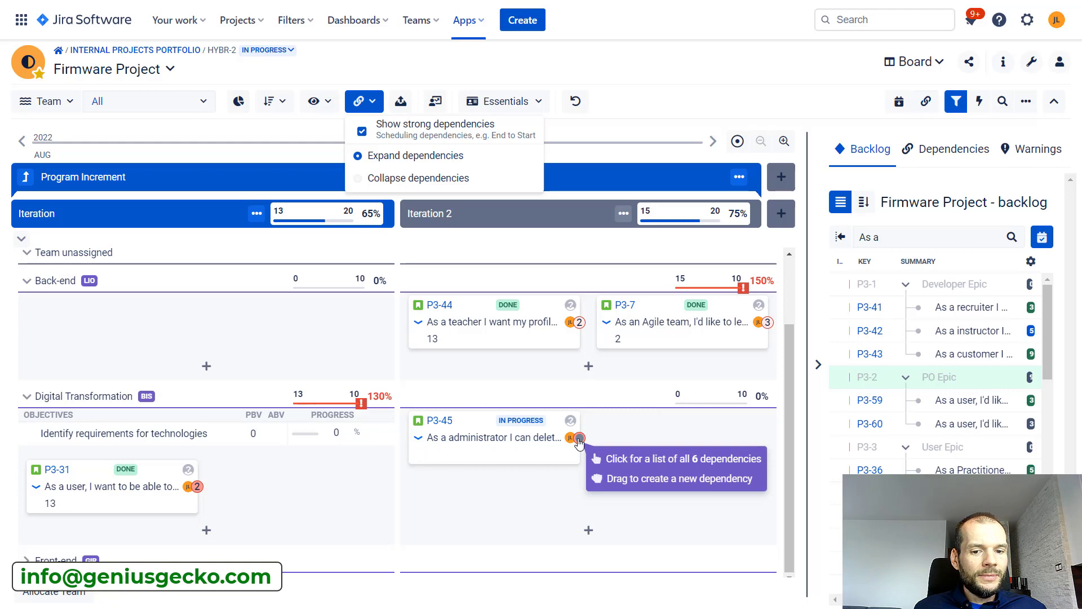
{"action": "left_click_drag", "start_coordinate": [580, 438], "coordinate": [622, 337]}
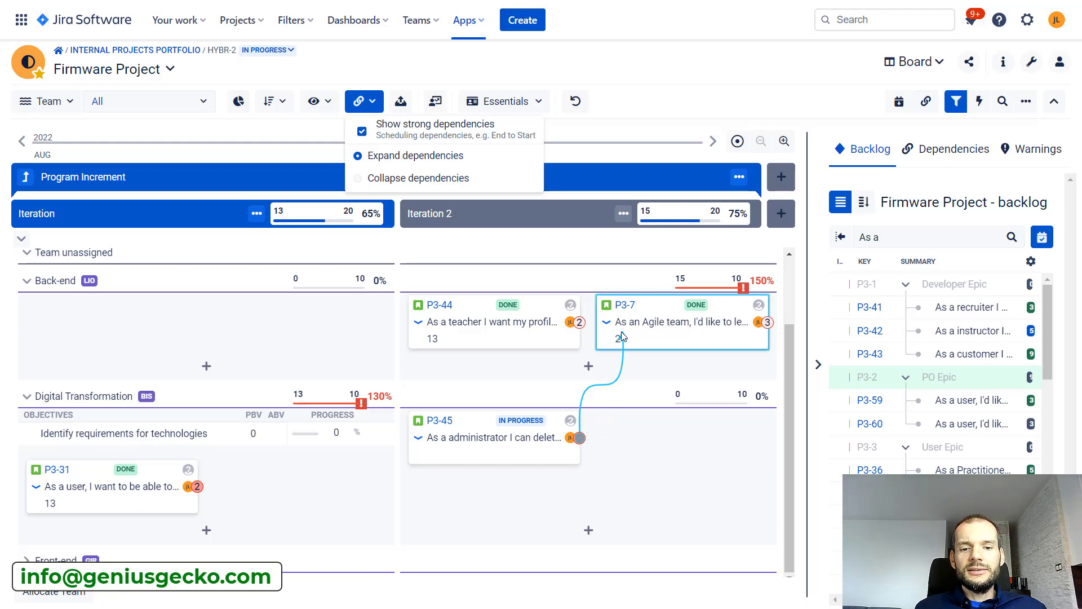
{"action": "left_click_drag", "start_coordinate": [621, 336], "coordinate": [622, 336]}
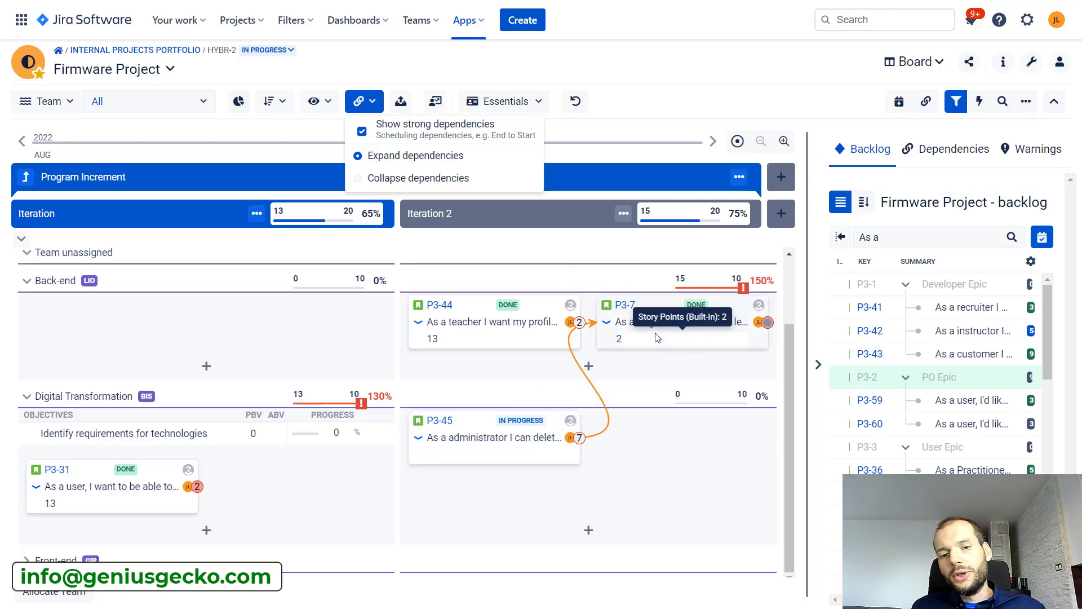
{"action": "left_click", "coordinate": [363, 102]}
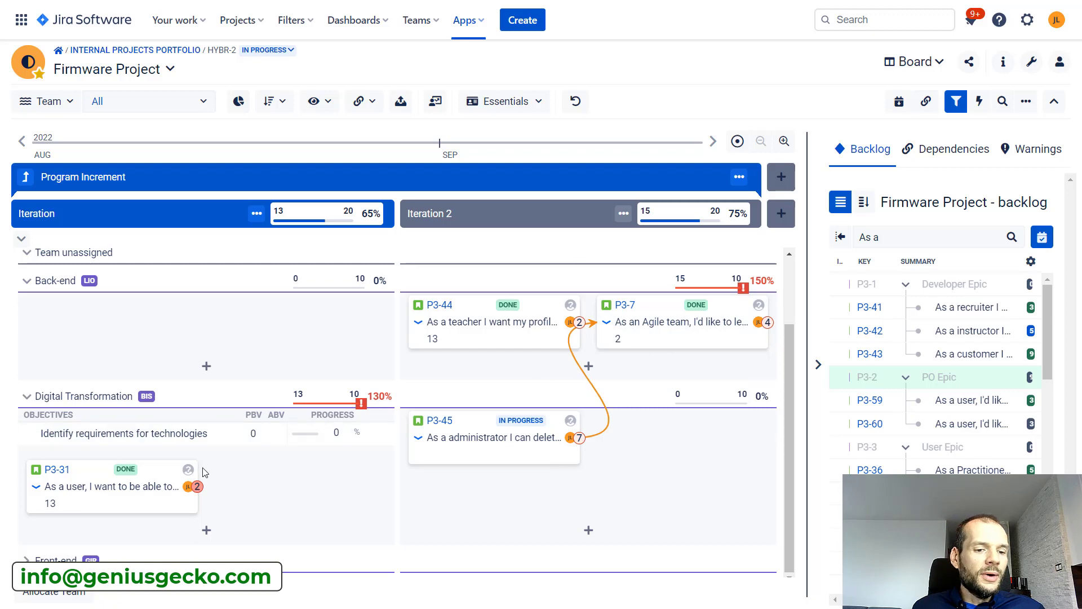
{"action": "left_click_drag", "start_coordinate": [189, 484], "coordinate": [432, 324]}
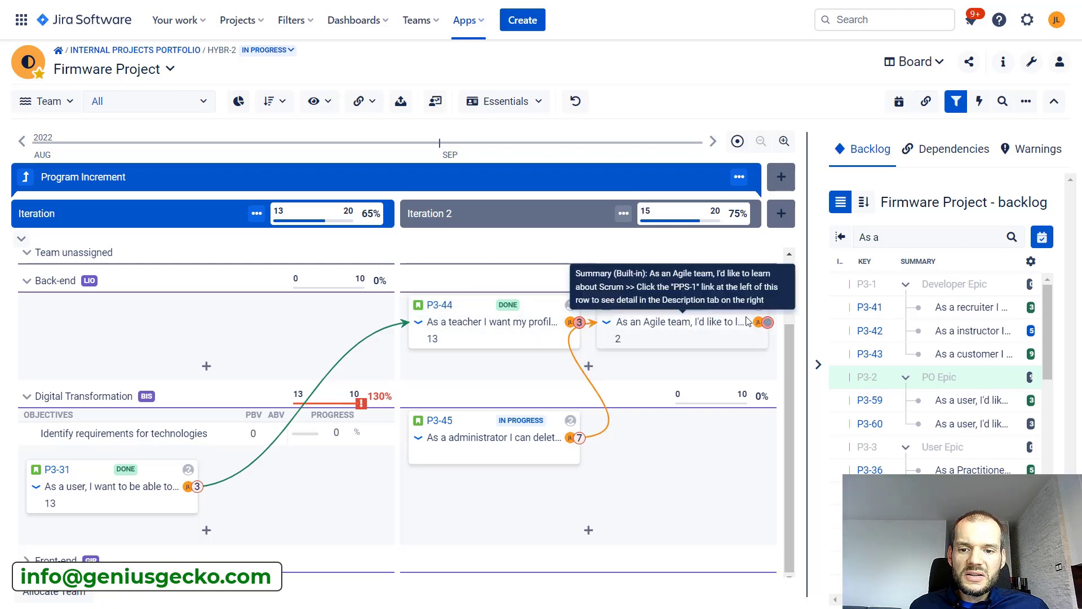
{"action": "left_click_drag", "start_coordinate": [768, 322], "coordinate": [151, 485]}
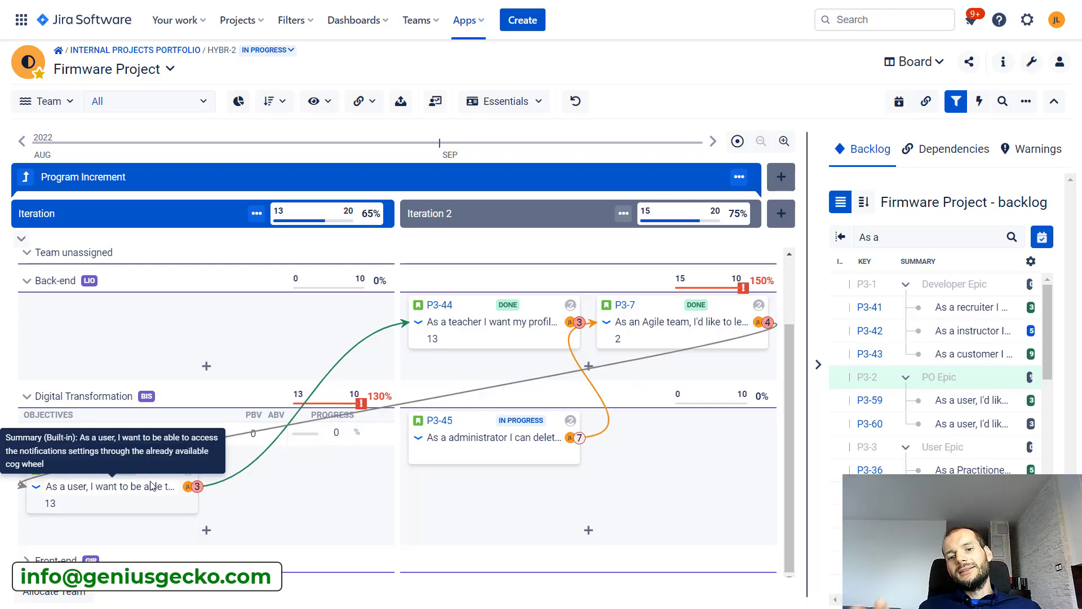